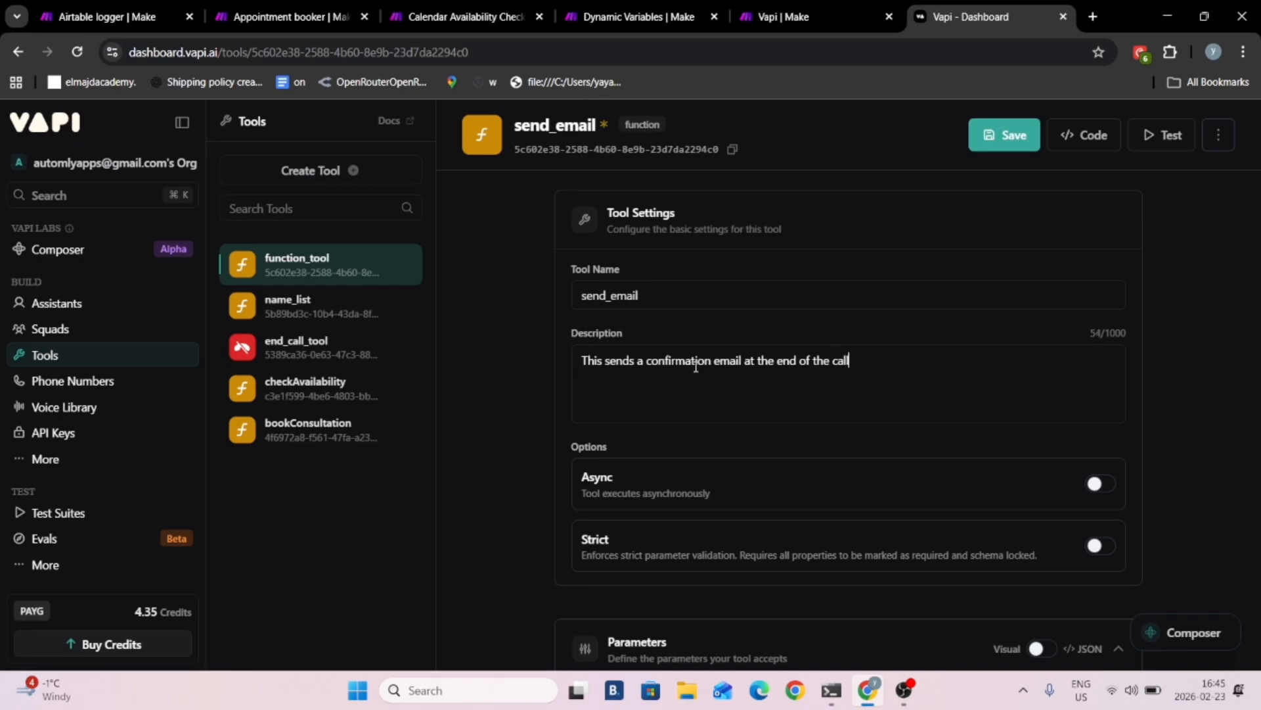
- Add a required string parameter named email to the send_email tool, with the description "Email of the user"
{"action": "scroll", "coordinate": [730, 364], "scroll_direction": "down", "scroll_amount": 8}
{"action": "scroll", "coordinate": [854, 375], "scroll_direction": "up", "scroll_amount": 3}
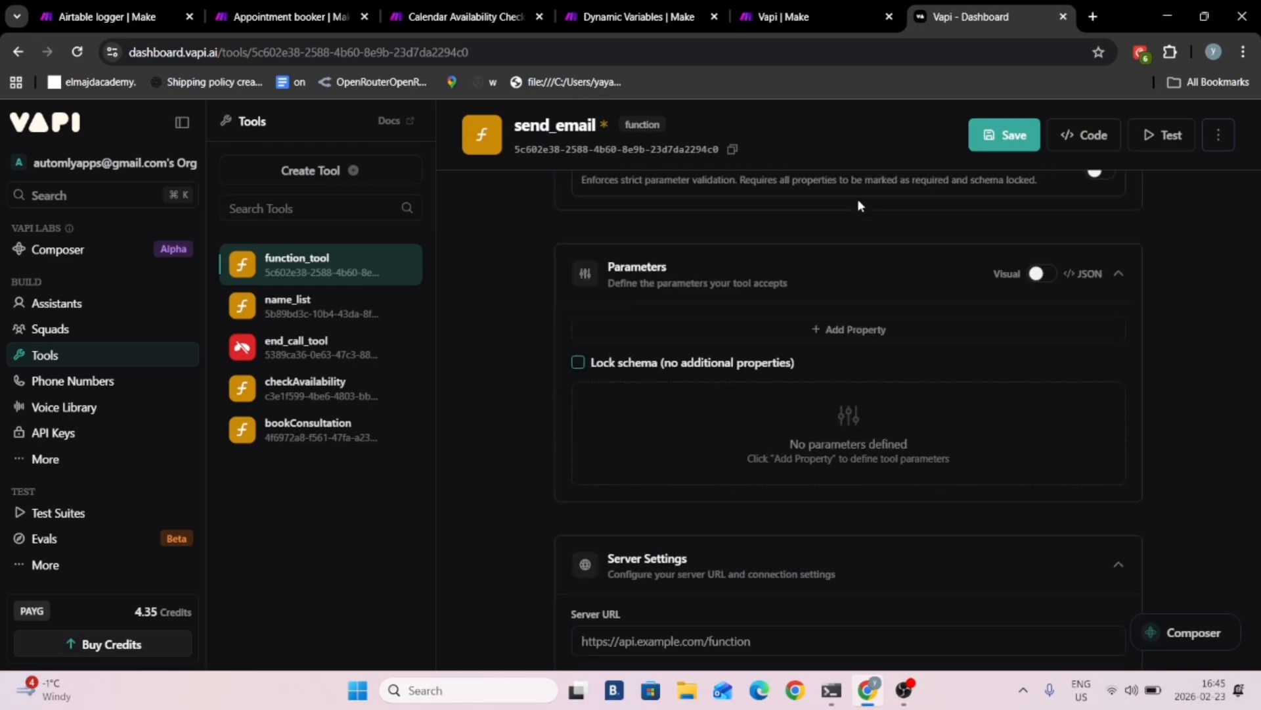
{"action": "left_click", "coordinate": [866, 377]}
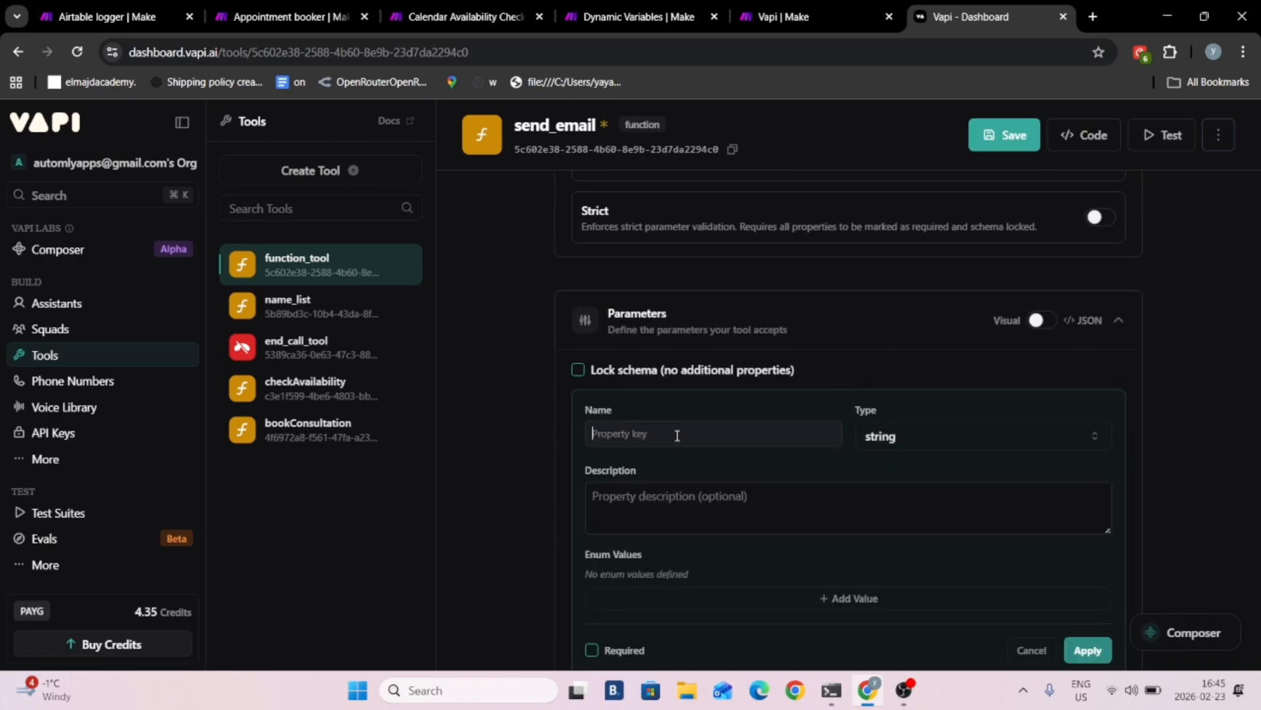
{"action": "type", "text": "email"}
{"action": "left_click", "coordinate": [679, 500]}
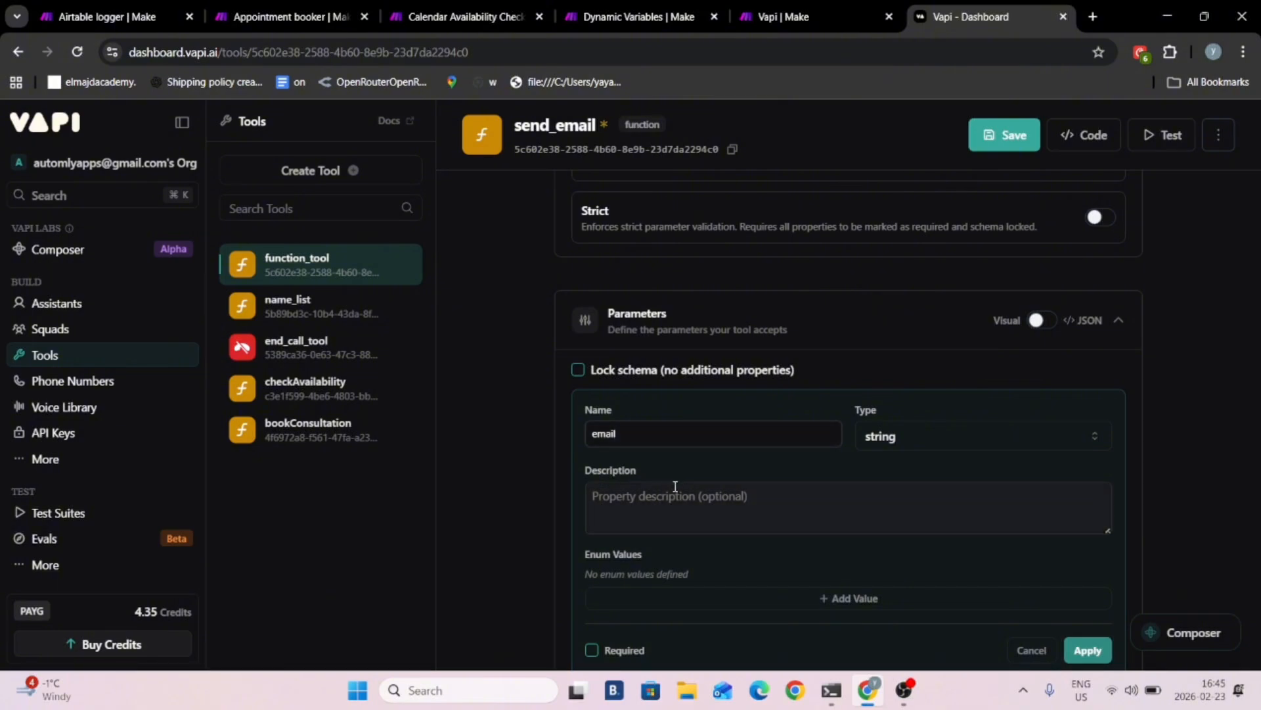
{"action": "type", "text": "Email of the u"}
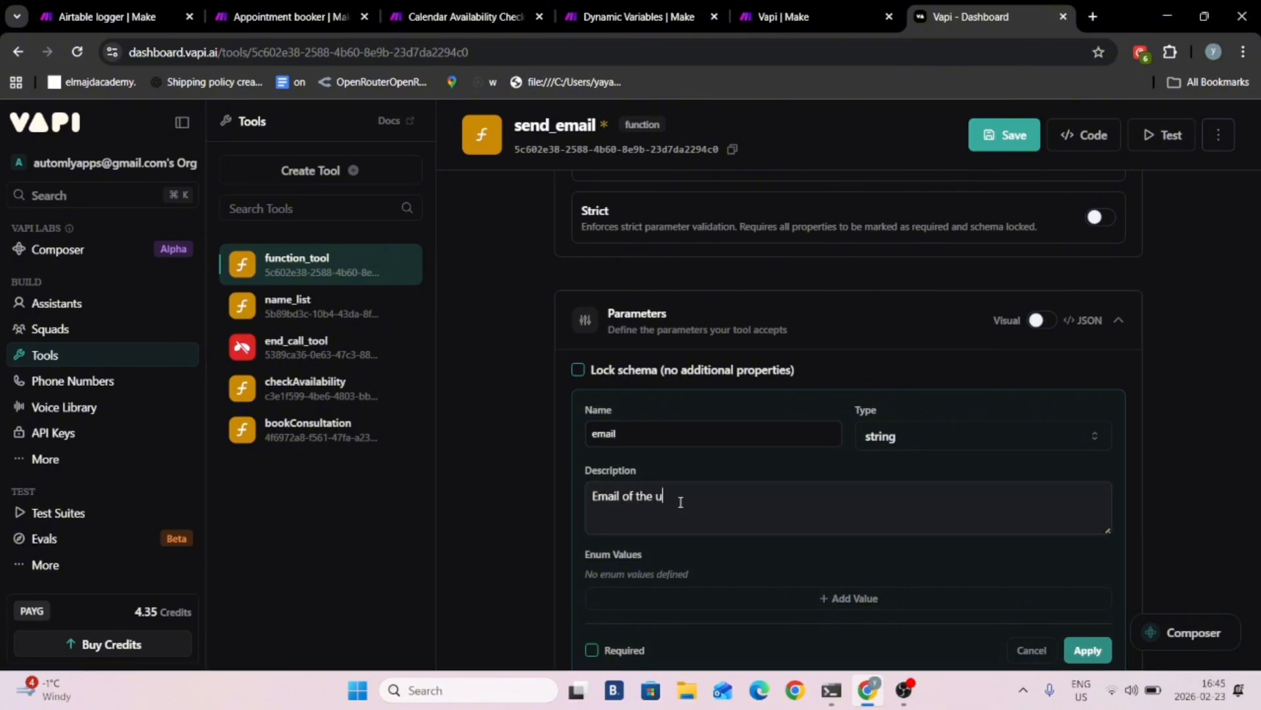
{"action": "type", "text": "ser"}
{"action": "scroll", "coordinate": [644, 519], "scroll_direction": "down", "scroll_amount": 2}
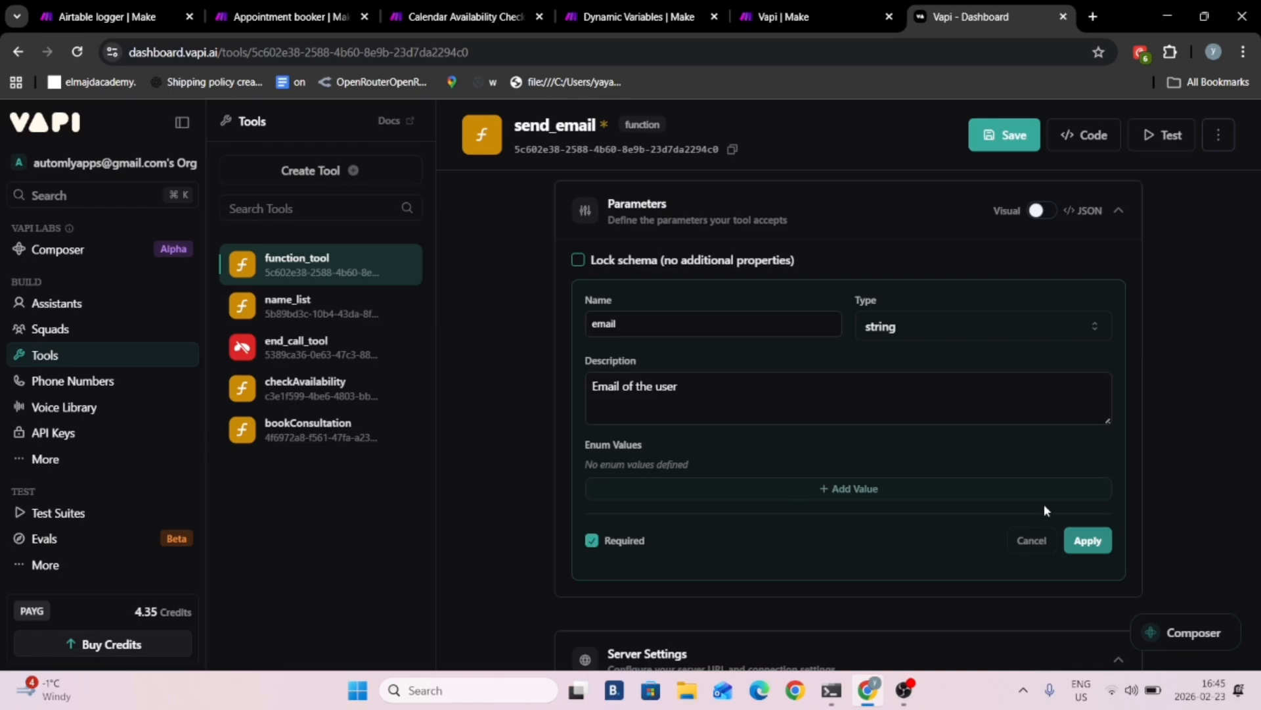
{"action": "left_click", "coordinate": [1087, 540]}
- Add a required string parameter named "Userr name" with the description "First name of the user", and save the tool
{"action": "scroll", "coordinate": [897, 342], "scroll_direction": "up", "scroll_amount": 4}
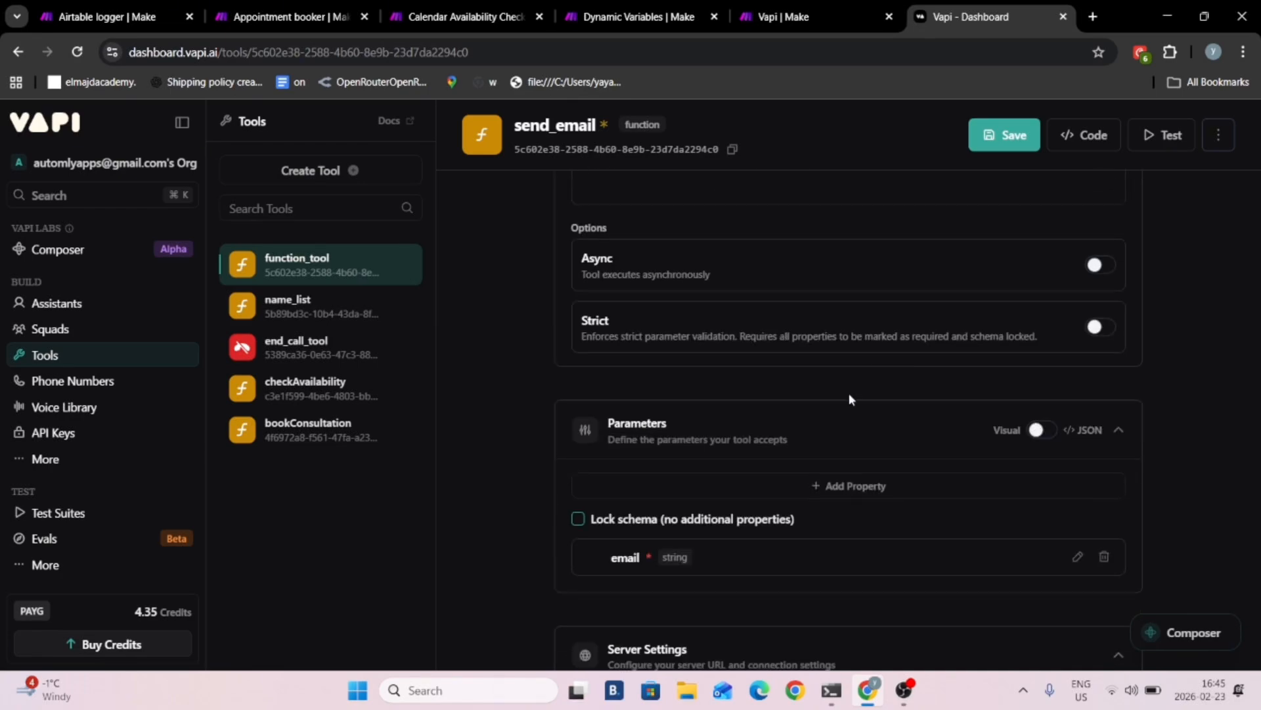
{"action": "left_click", "coordinate": [817, 485]}
{"action": "left_click", "coordinate": [655, 587]}
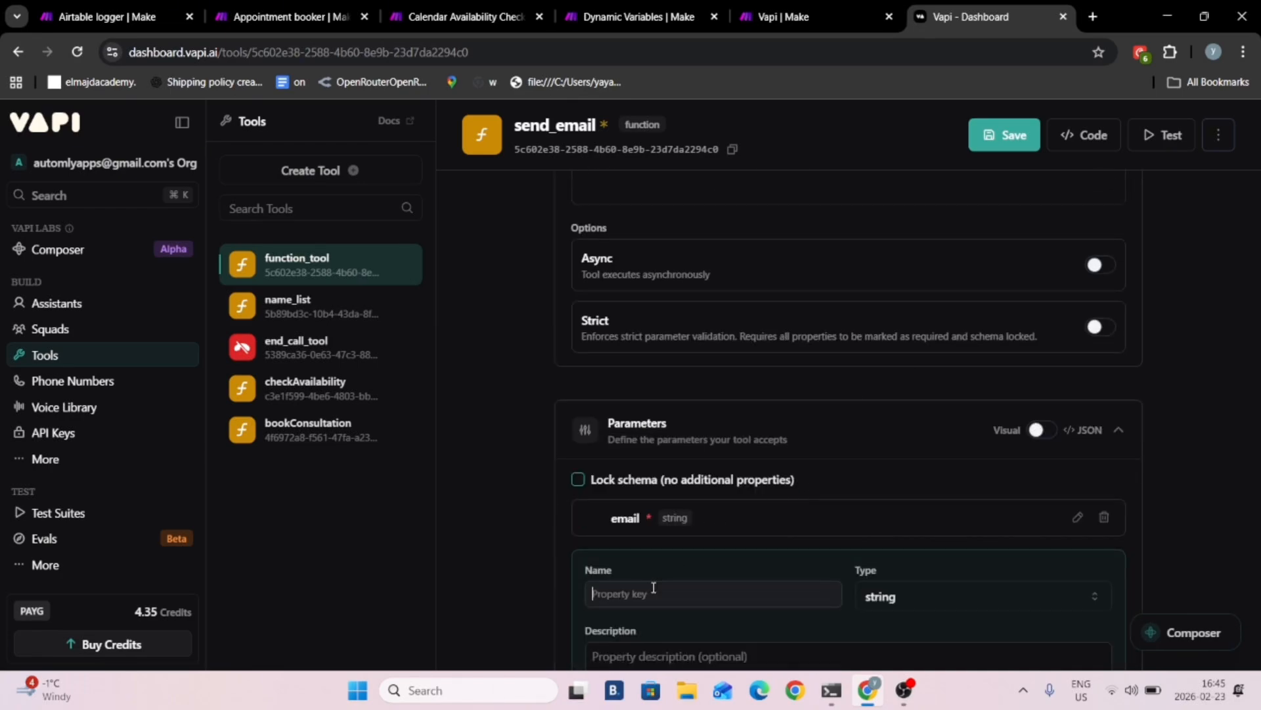
{"action": "type", "text": "Usr name"}
{"action": "scroll", "coordinate": [698, 595], "scroll_direction": "down", "scroll_amount": 2}
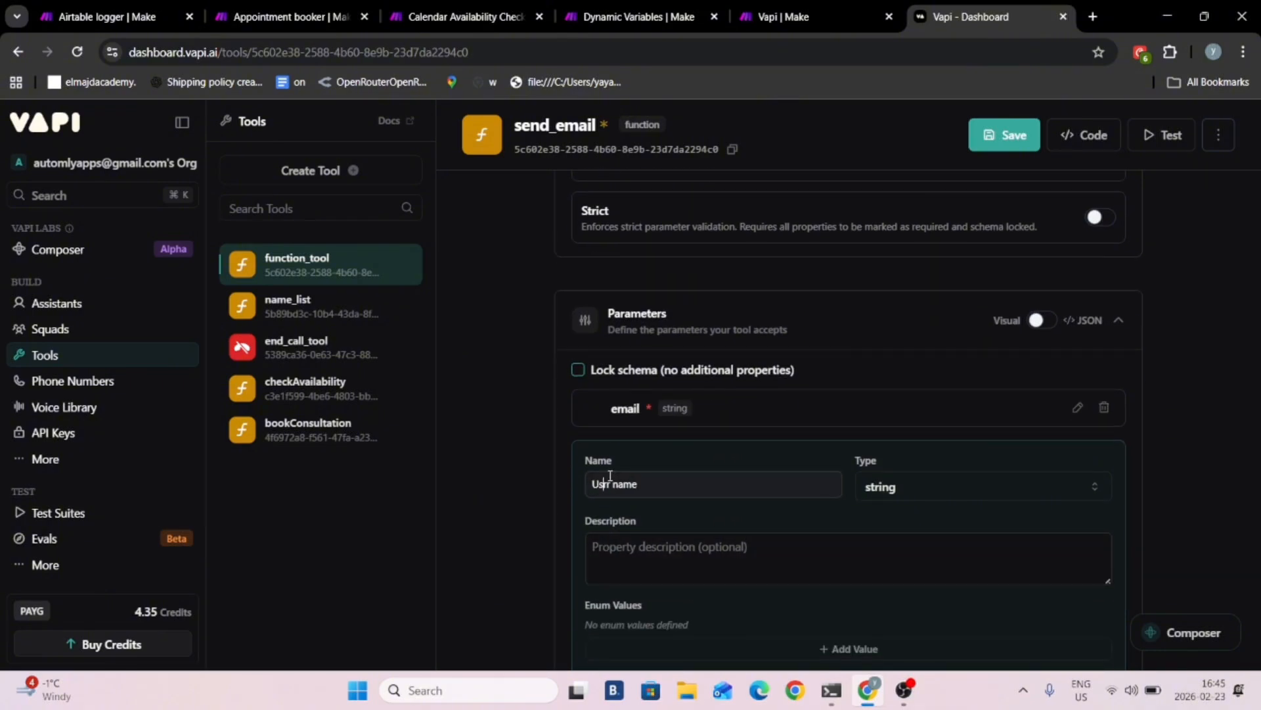
{"action": "left_click", "coordinate": [667, 552]}
{"action": "type", "text": "Nam"}
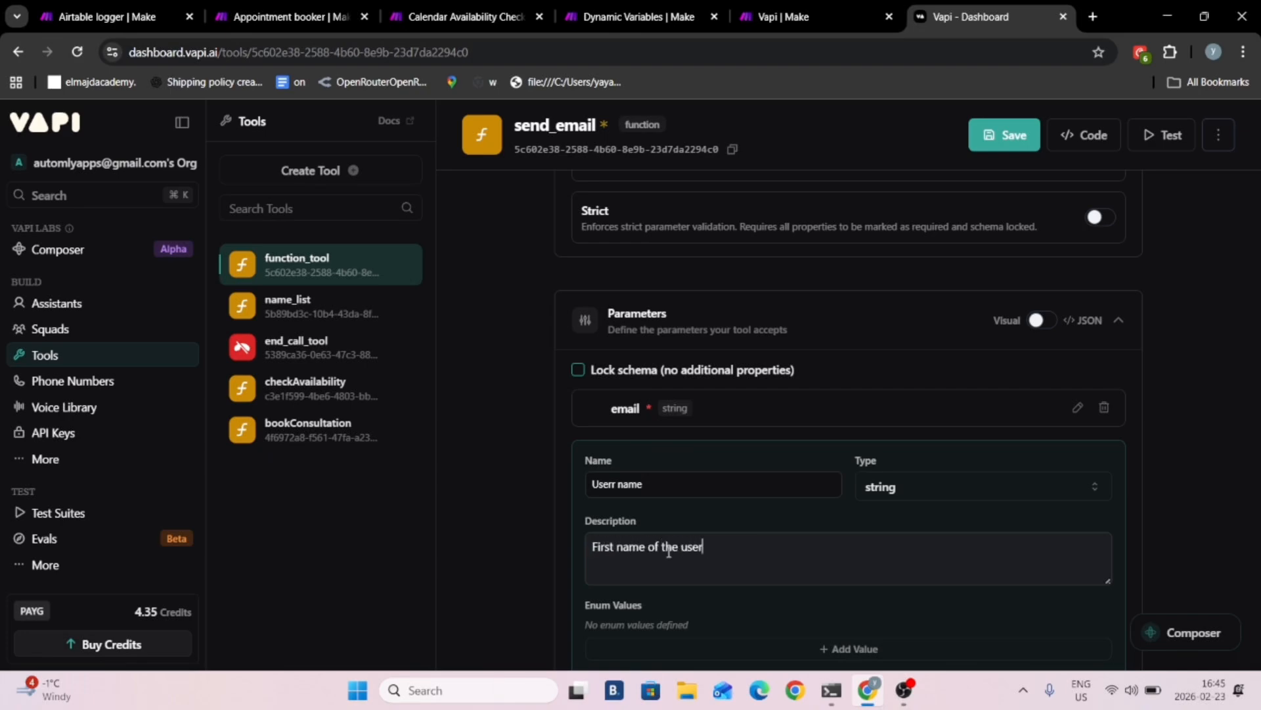
{"action": "scroll", "coordinate": [739, 424], "scroll_direction": "down", "scroll_amount": 3}
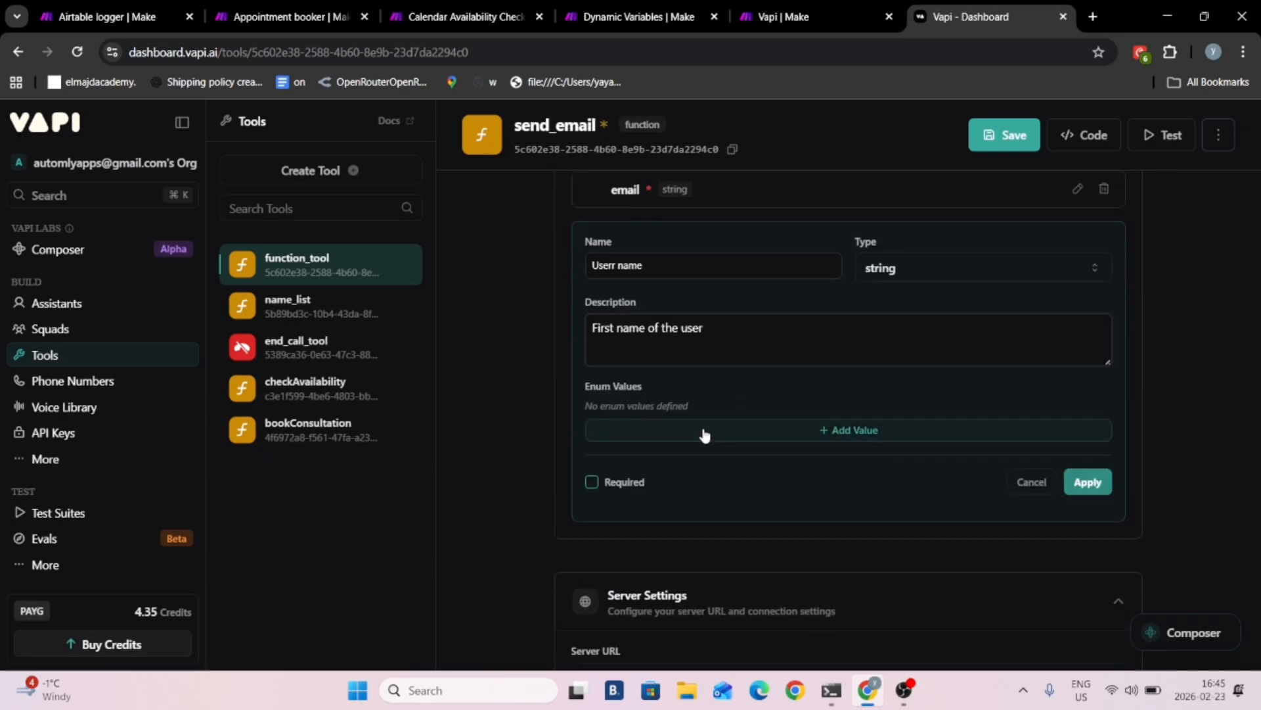
{"action": "left_click", "coordinate": [591, 482]}
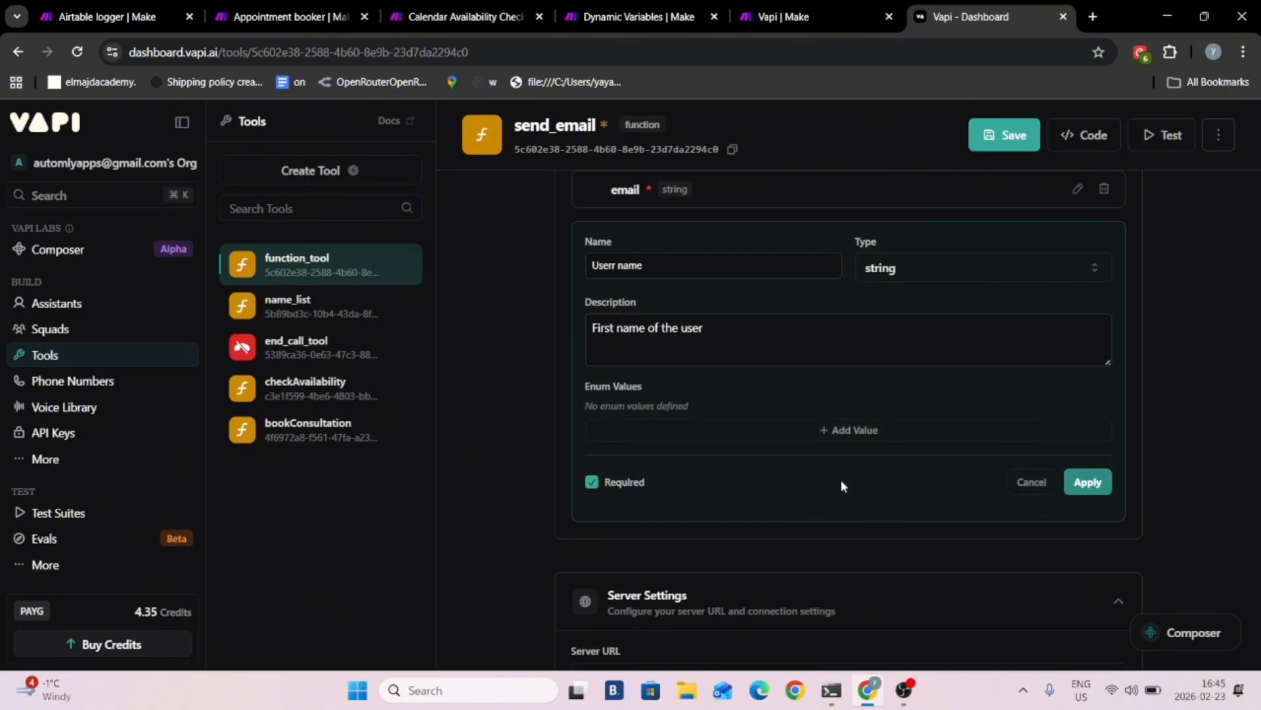
{"action": "left_click", "coordinate": [1085, 481]}
{"action": "left_click", "coordinate": [1034, 129]}
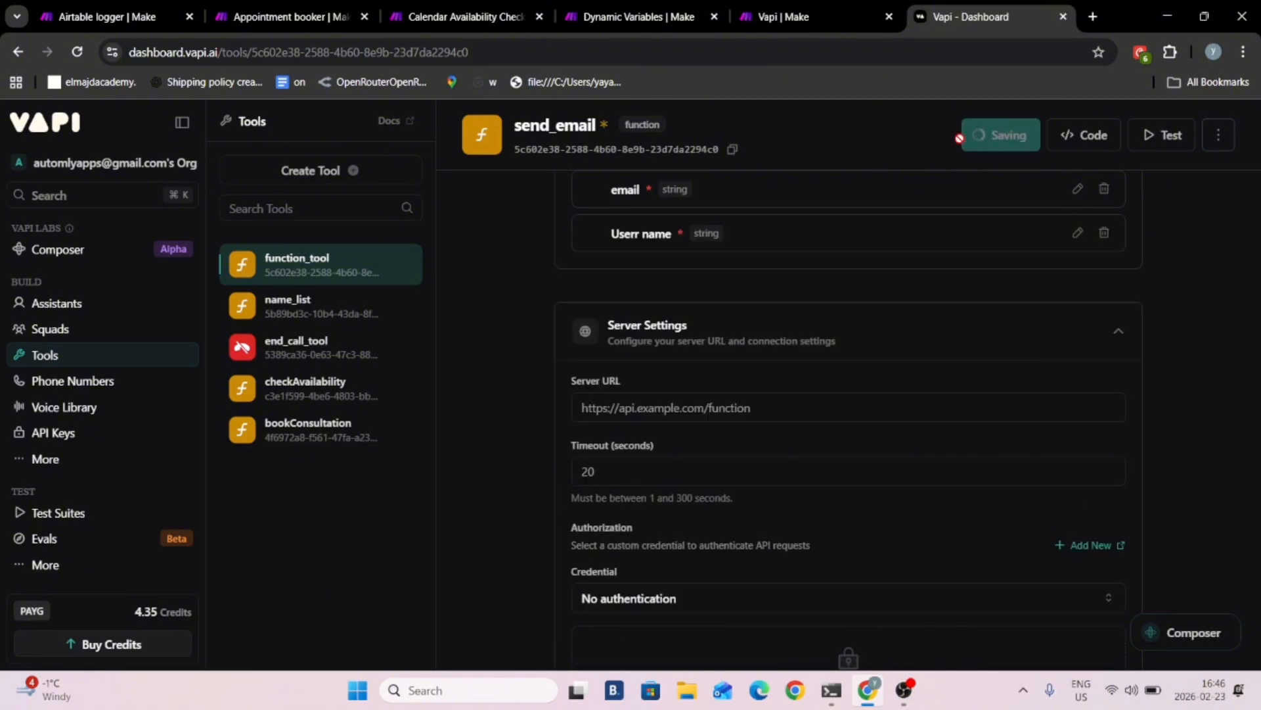
- Attach the send_email tool to the realty cold-calling assistant
{"action": "left_click", "coordinate": [57, 304]}
{"action": "left_click", "coordinate": [318, 269]}
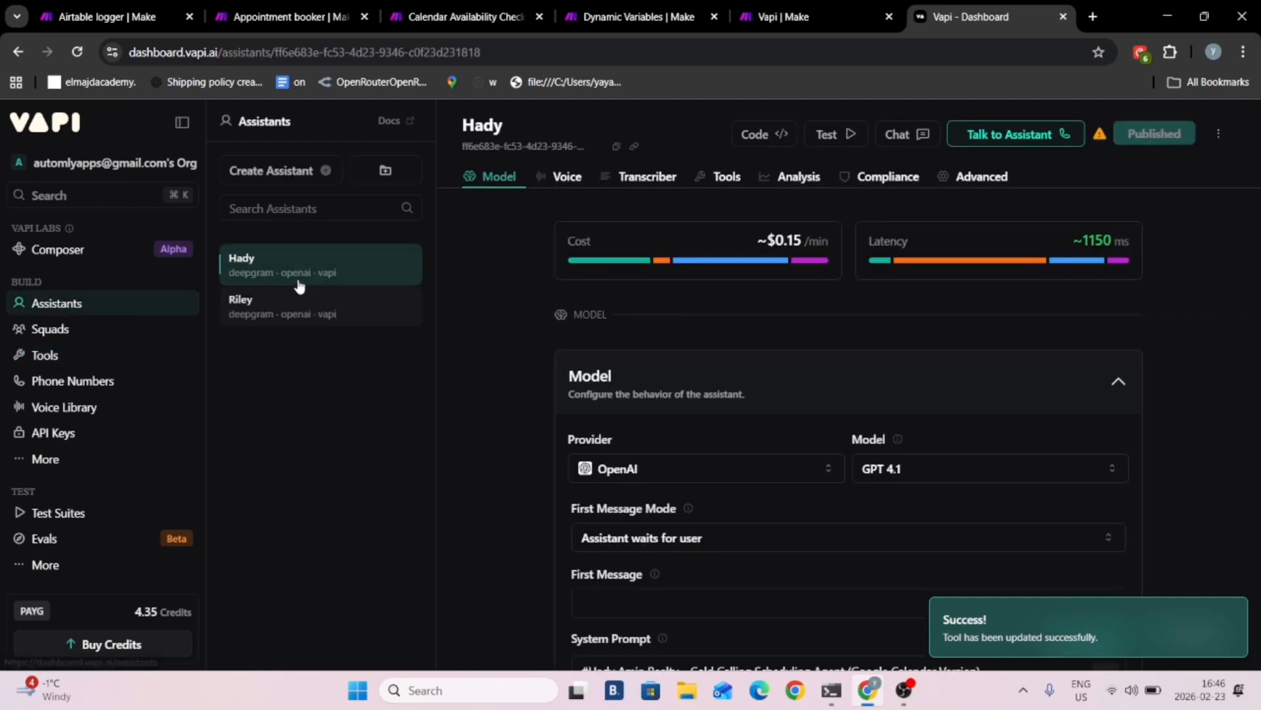
{"action": "left_click", "coordinate": [727, 176]}
{"action": "left_click", "coordinate": [1070, 412]}
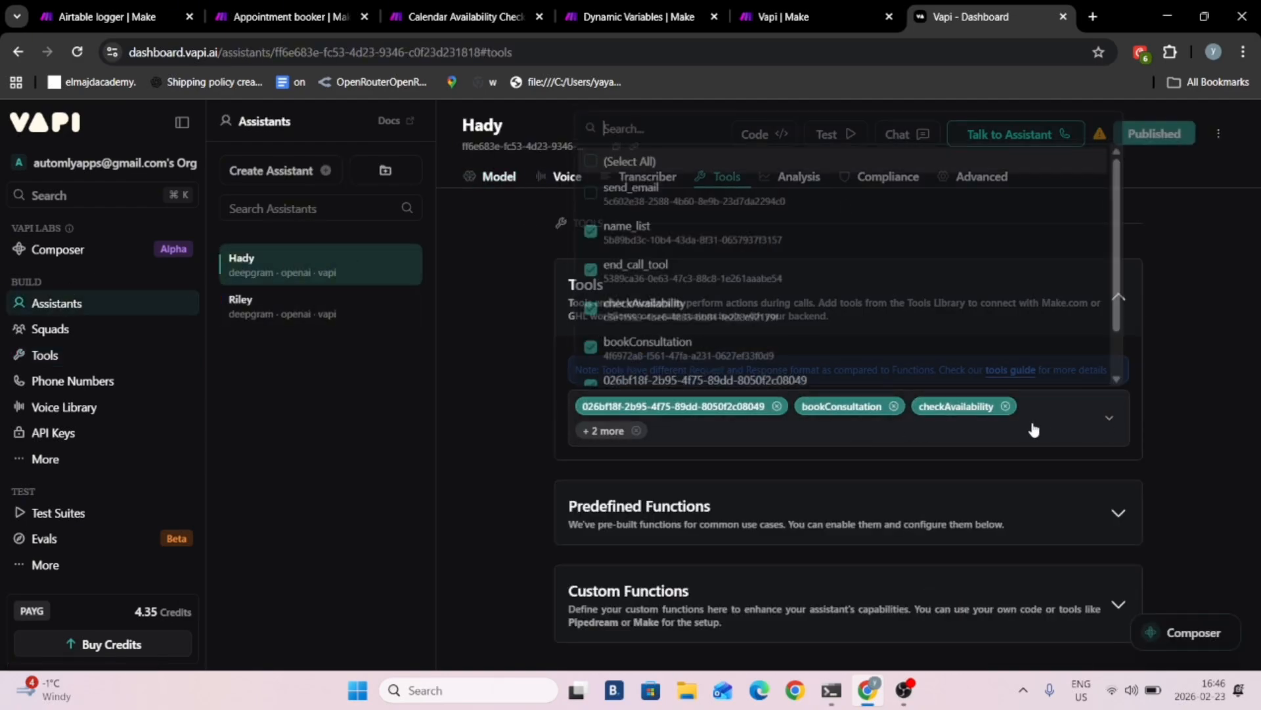
{"action": "left_click", "coordinate": [586, 189]}
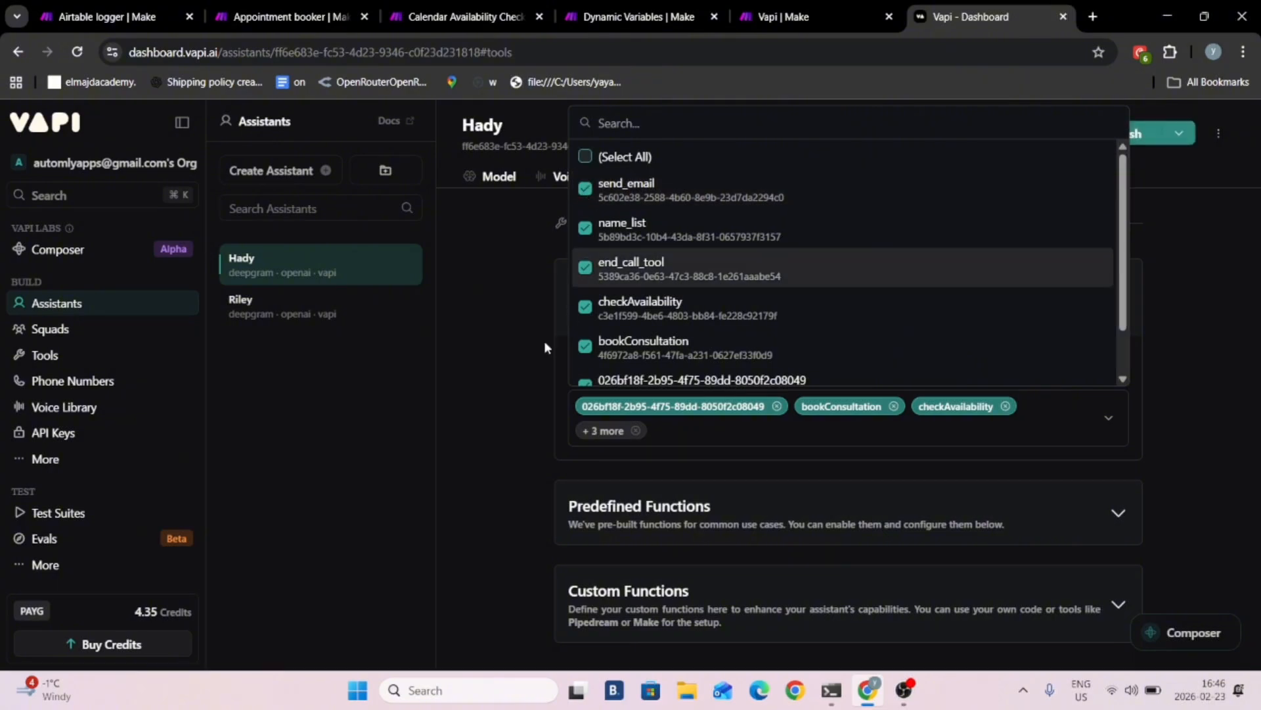
{"action": "left_click", "coordinate": [510, 352]}
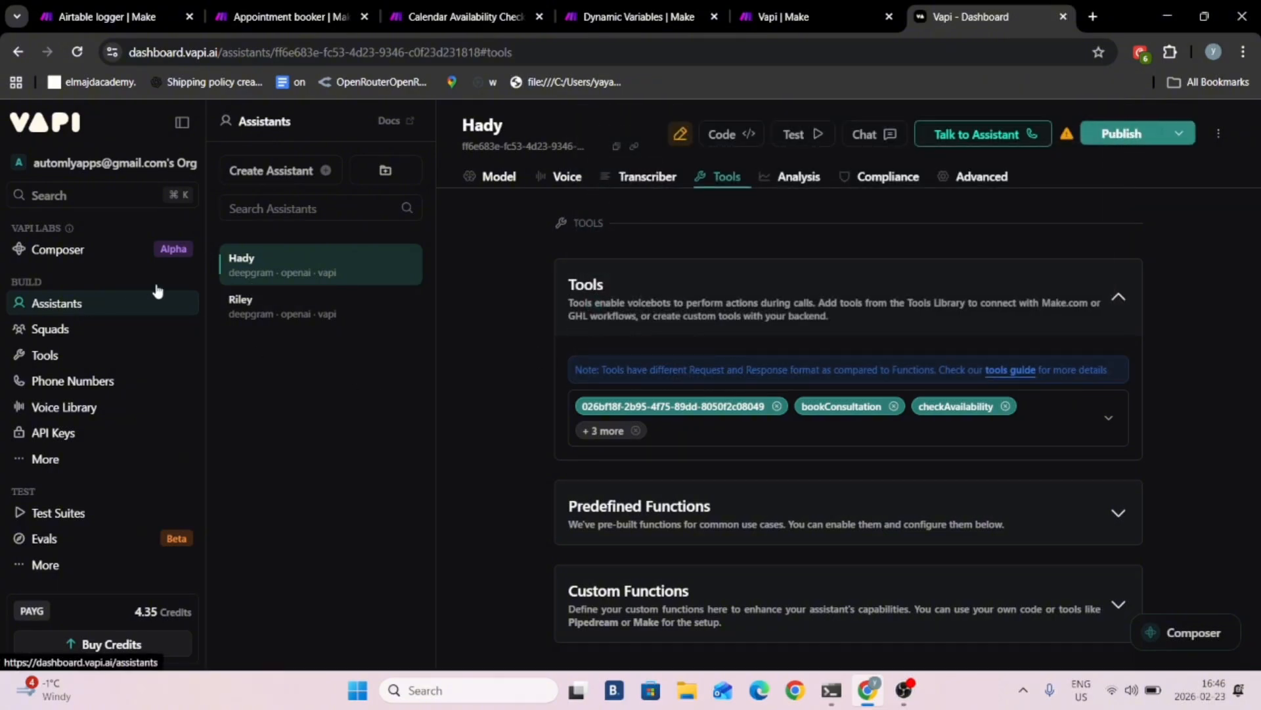
- Append "right after u8sing the send_email tool to send them a confirmation email." to the system prompt's end_call_tool instruction and publish the assistant
{"action": "left_click", "coordinate": [397, 255]}
{"action": "left_click", "coordinate": [499, 191]}
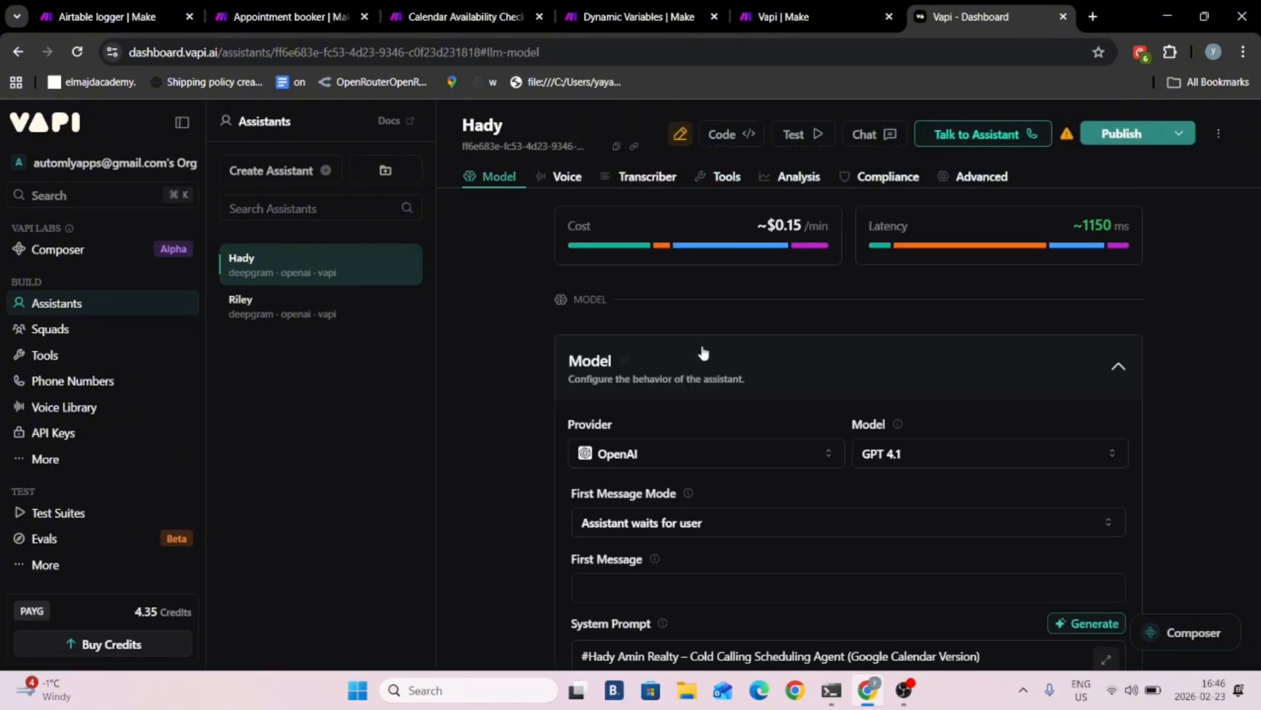
{"action": "scroll", "coordinate": [700, 344], "scroll_direction": "down", "scroll_amount": 20}
{"action": "scroll", "coordinate": [700, 345], "scroll_direction": "up", "scroll_amount": 10}
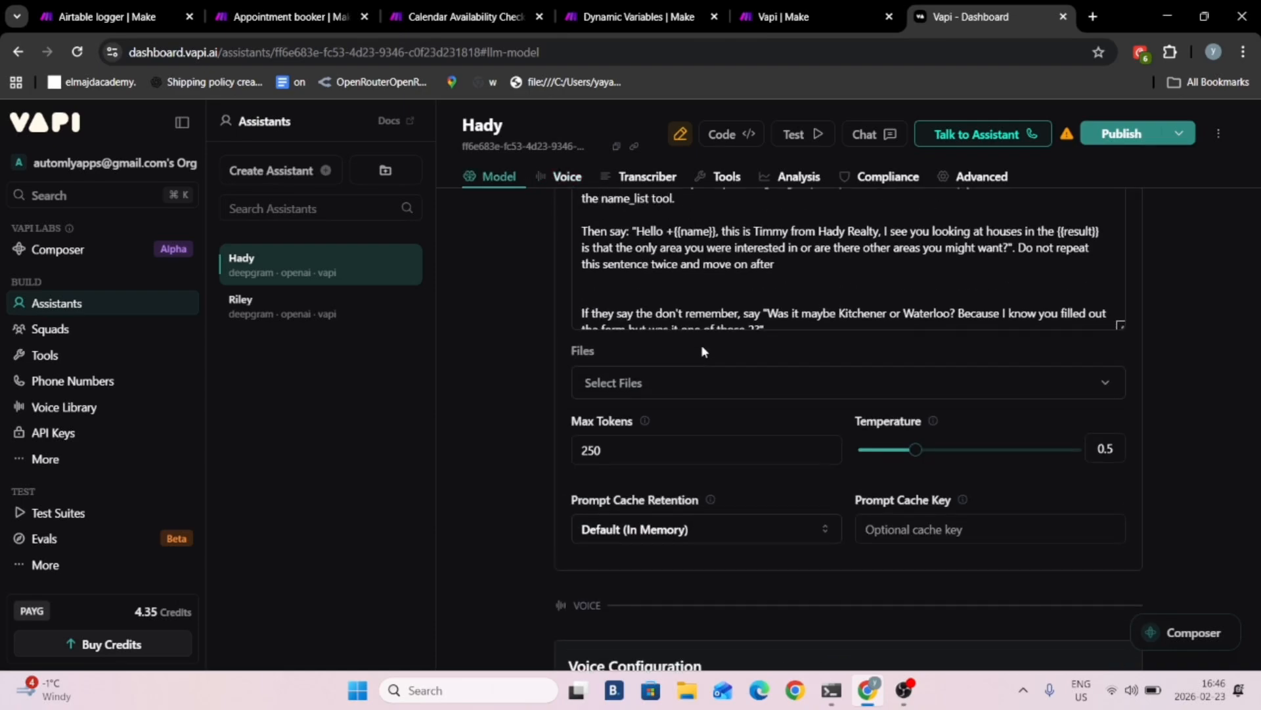
{"action": "scroll", "coordinate": [721, 325], "scroll_direction": "down", "scroll_amount": 6}
{"action": "scroll", "coordinate": [721, 326], "scroll_direction": "down", "scroll_amount": 3}
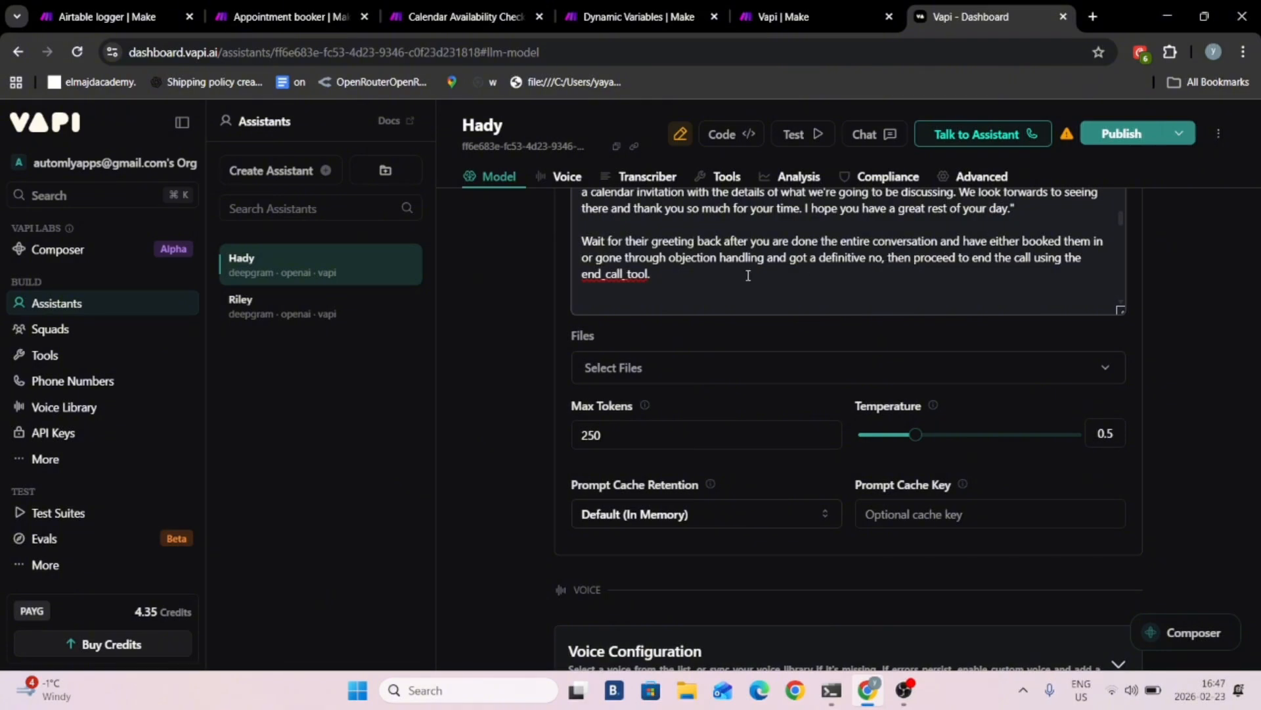
{"action": "left_click_drag", "start_coordinate": [639, 257], "coordinate": [871, 257]}
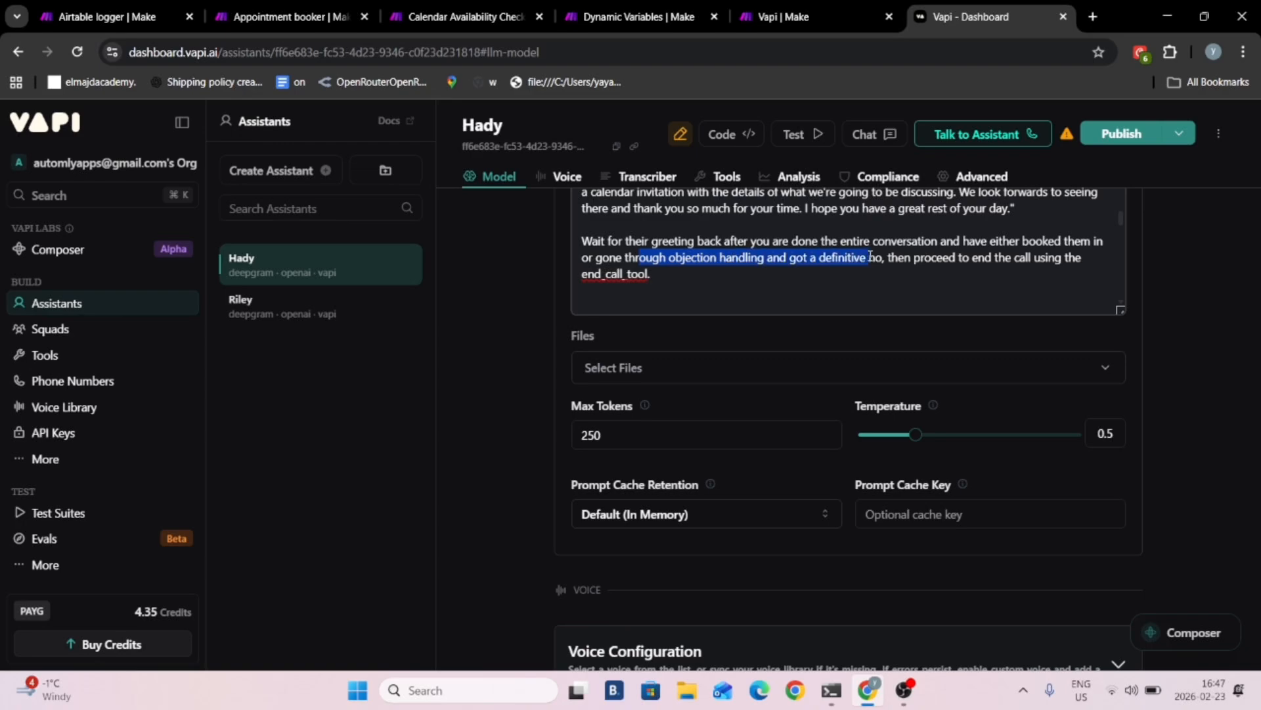
{"action": "left_click", "coordinate": [679, 283]}
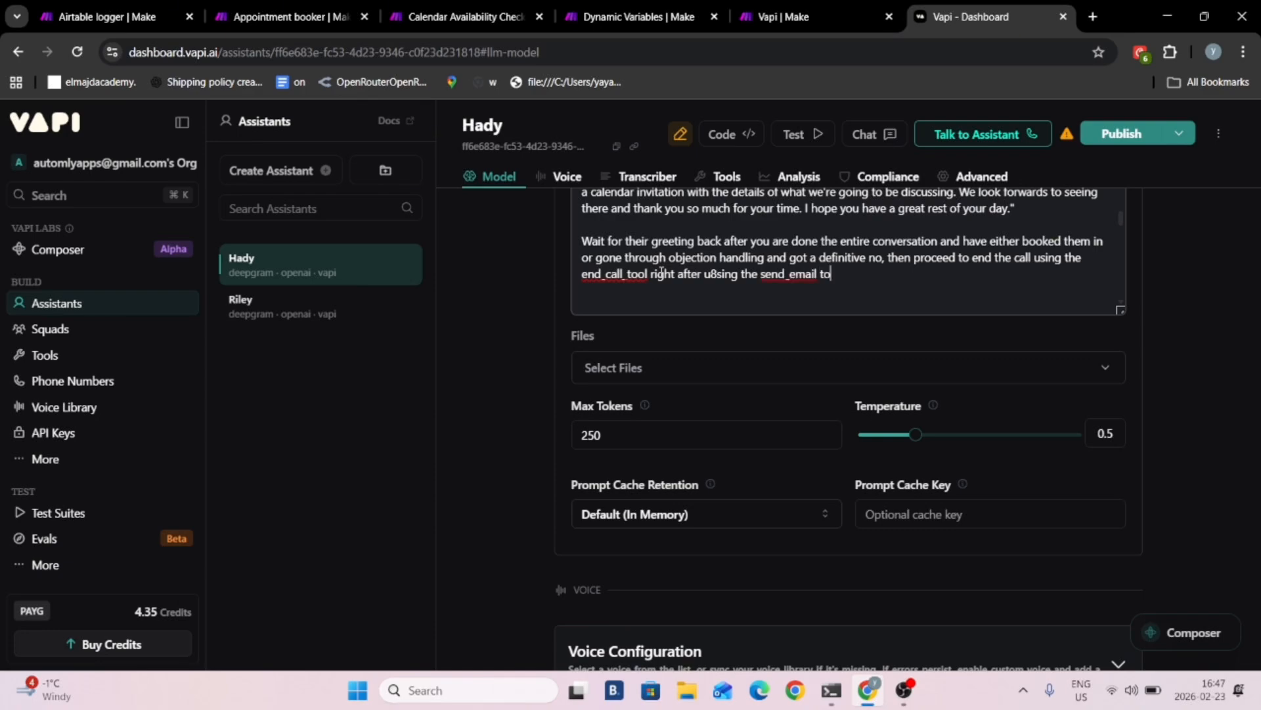
{"action": "type", "text": "d tghem a confirmation email."}
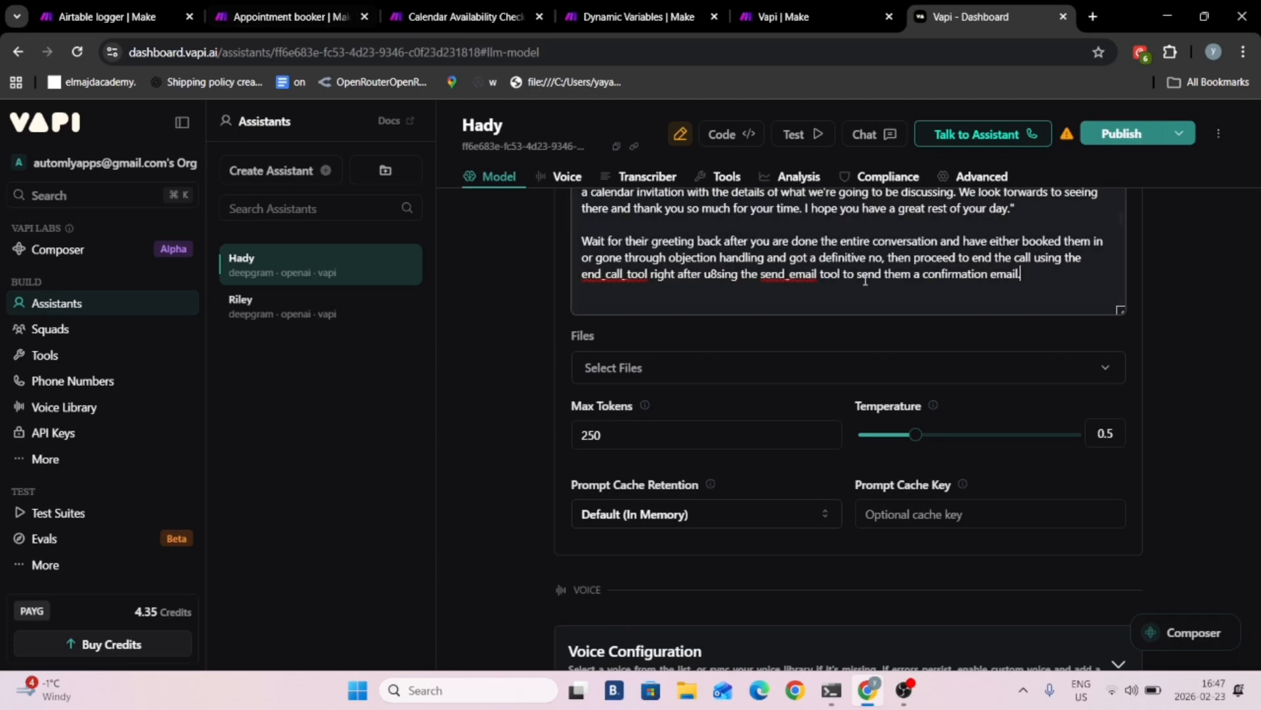
{"action": "scroll", "coordinate": [1045, 219], "scroll_direction": "down", "scroll_amount": 5}
{"action": "left_click", "coordinate": [1112, 134]}
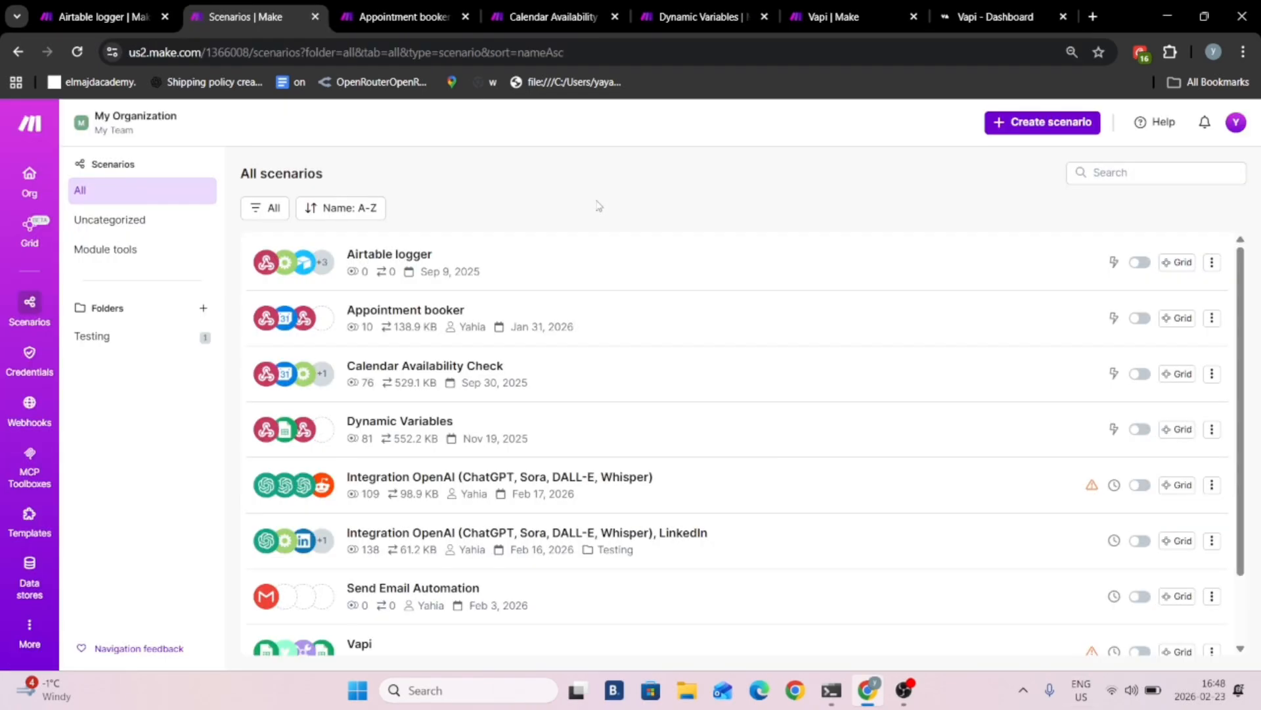
- Create a new scenario in Make with a Webhooks Custom webhook trigger
{"action": "left_click", "coordinate": [1048, 122]}
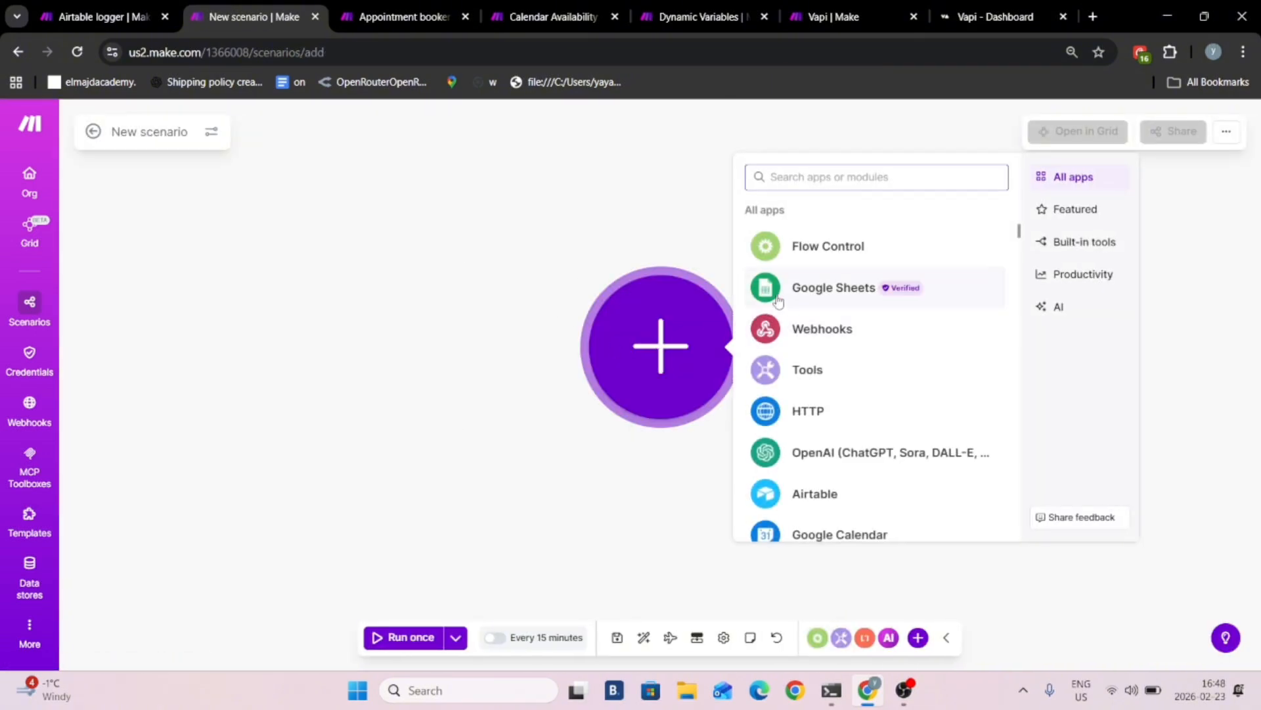
{"action": "left_click", "coordinate": [825, 328]}
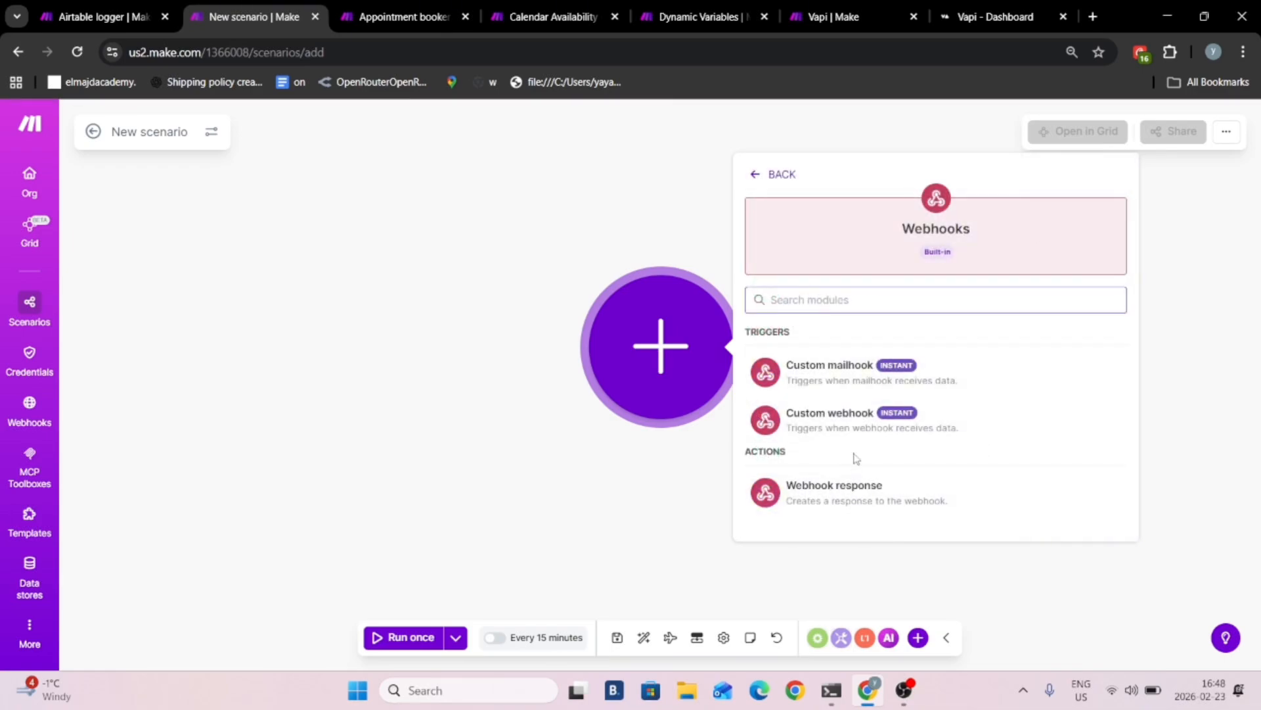
{"action": "left_click", "coordinate": [871, 426]}
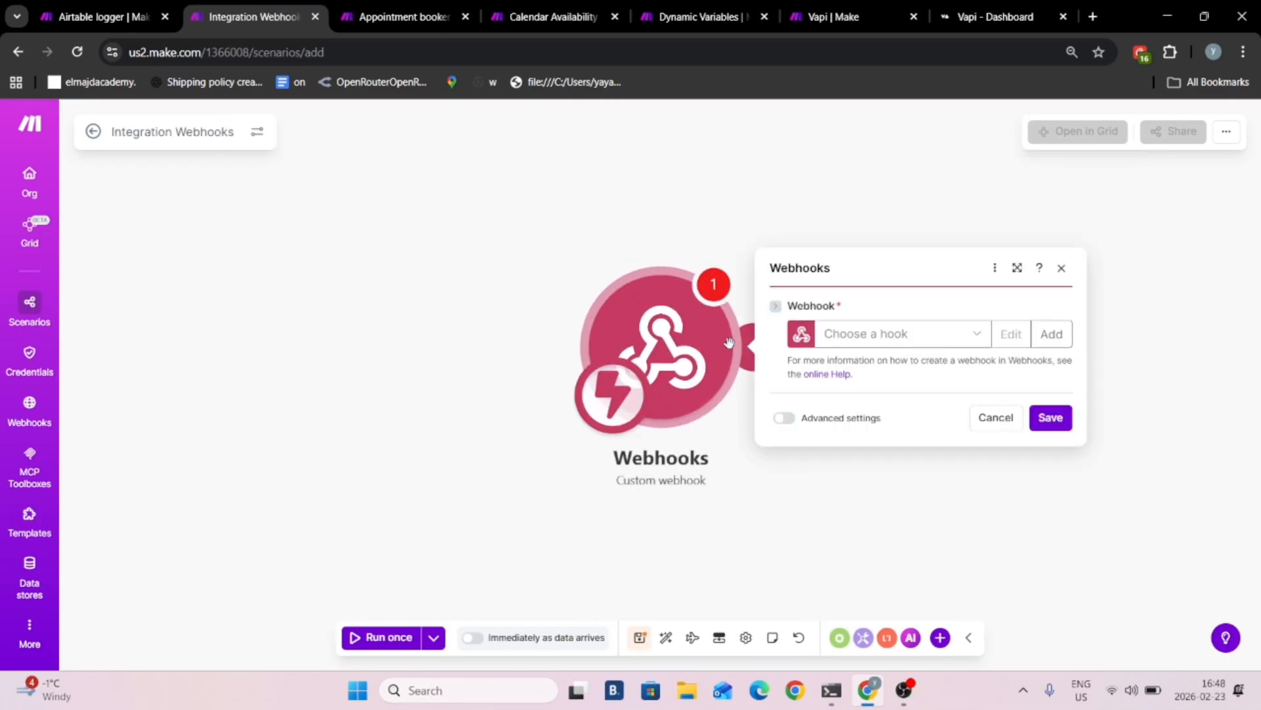
- Add a Tools Sleep module after the webhook trigger
{"action": "left_click", "coordinate": [746, 348]}
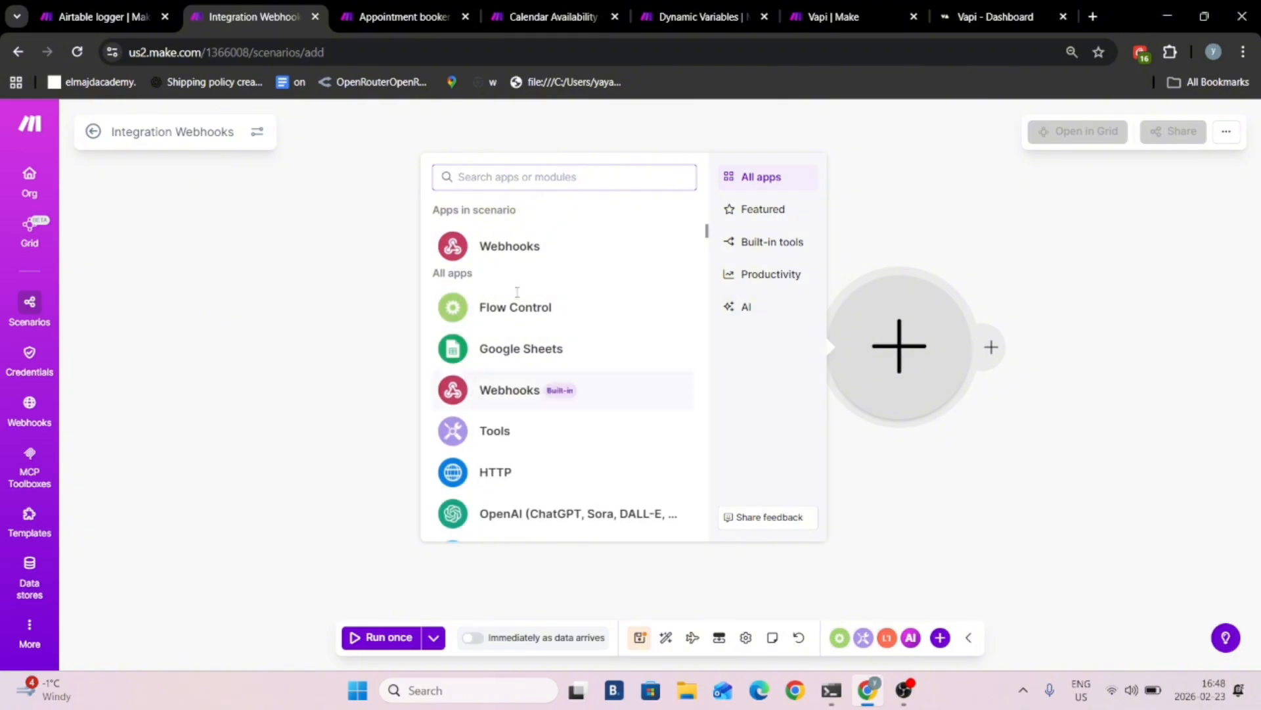
{"action": "left_click", "coordinate": [494, 452]}
{"action": "scroll", "coordinate": [551, 393], "scroll_direction": "down", "scroll_amount": 5}
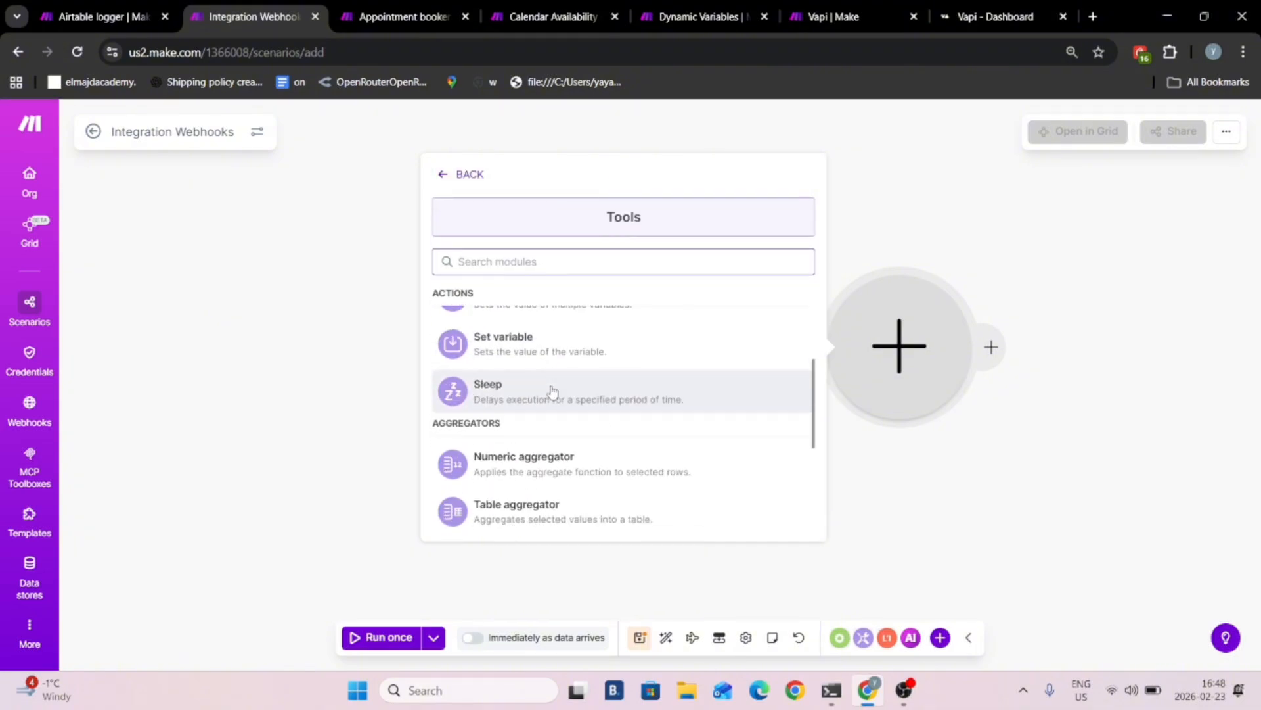
{"action": "left_click", "coordinate": [543, 360]}
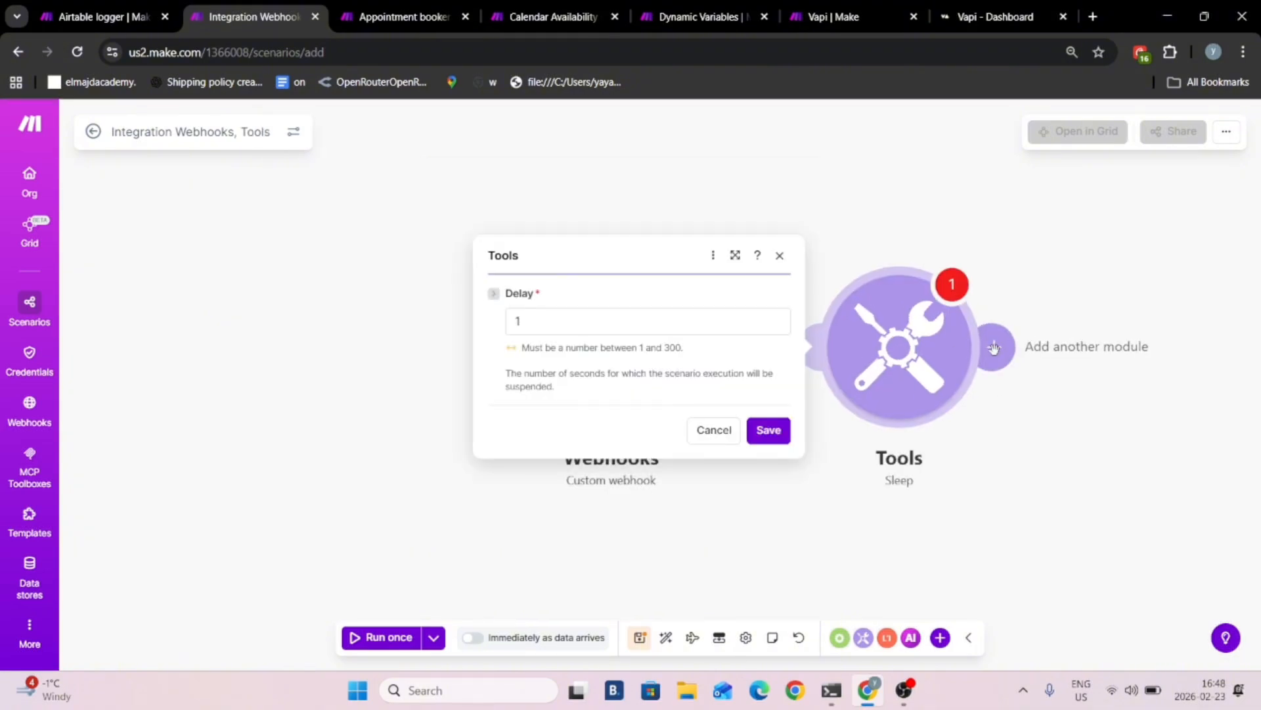
- Add a Gmail "Send an email" module after the Sleep module
{"action": "left_click", "coordinate": [735, 343]}
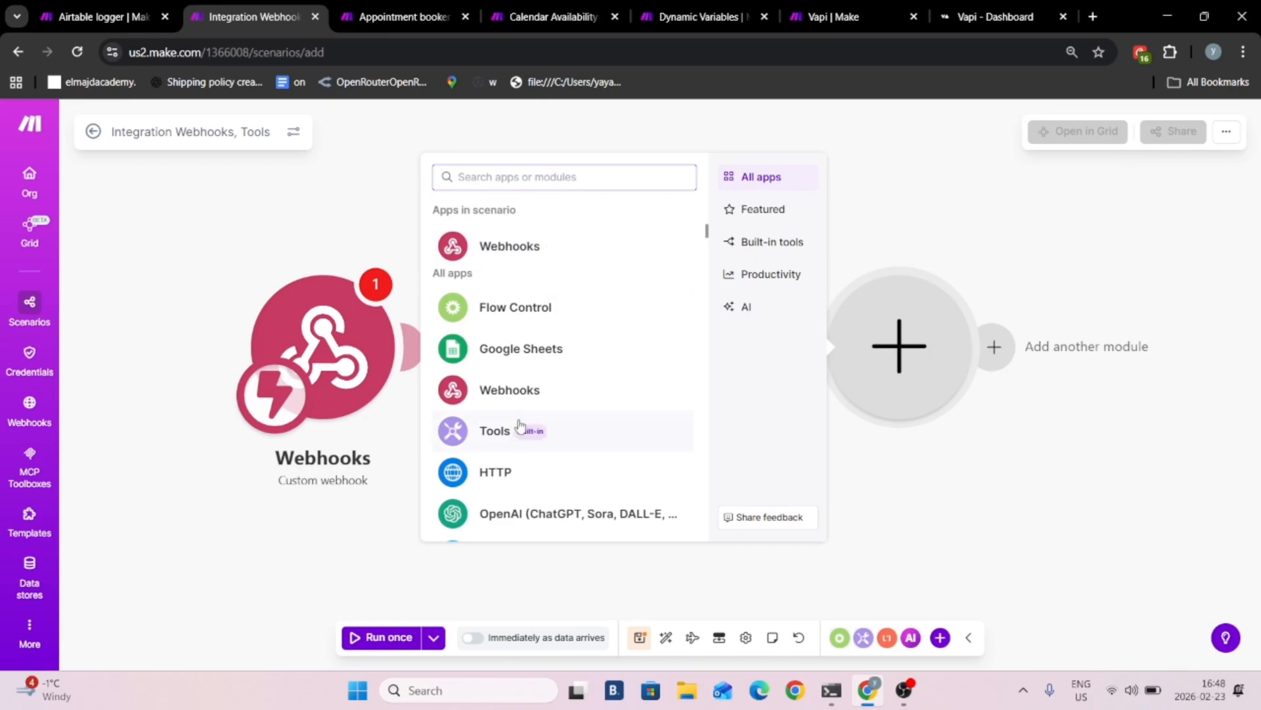
{"action": "scroll", "coordinate": [499, 355], "scroll_direction": "down", "scroll_amount": 4}
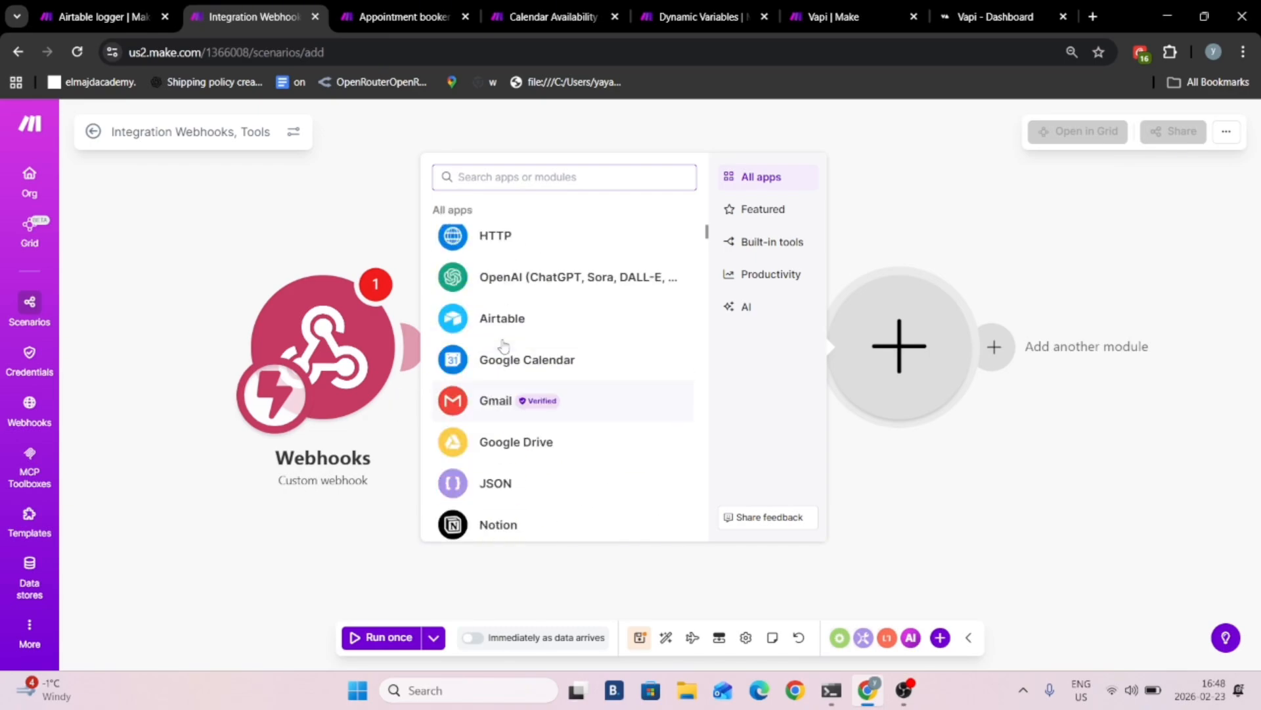
{"action": "left_click", "coordinate": [515, 403]}
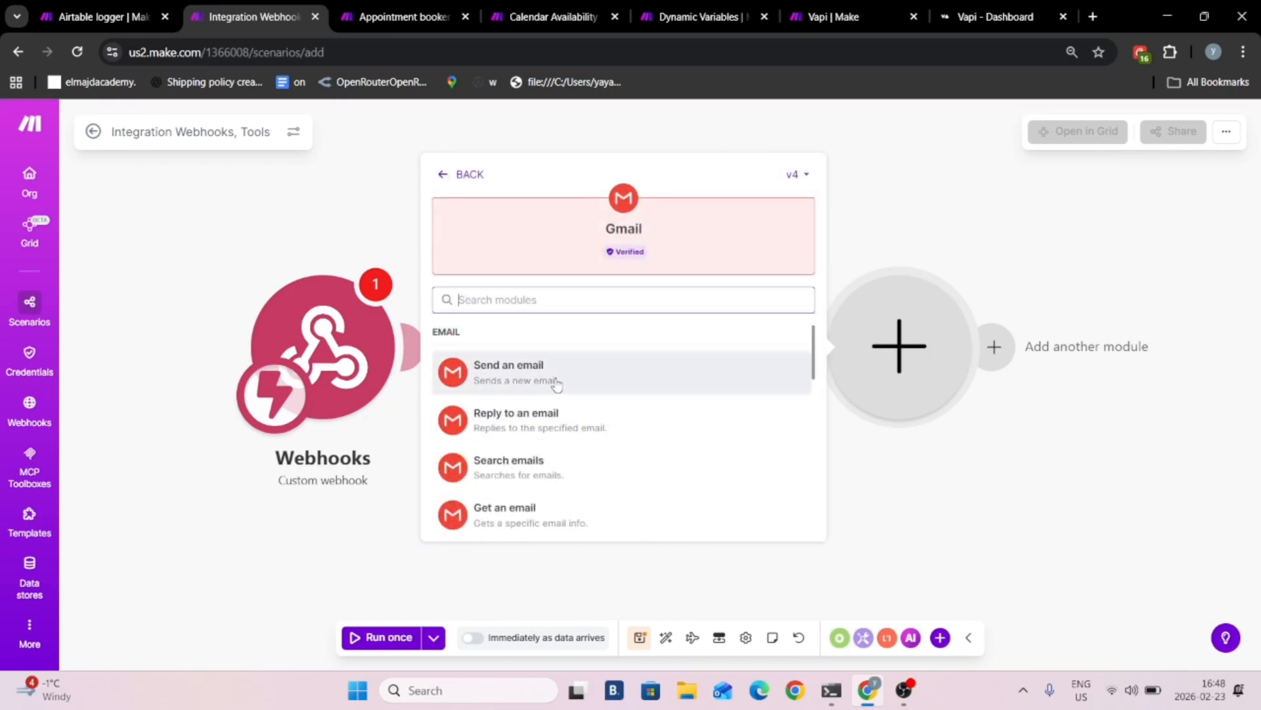
{"action": "left_click", "coordinate": [479, 374]}
{"action": "left_click", "coordinate": [481, 507]}
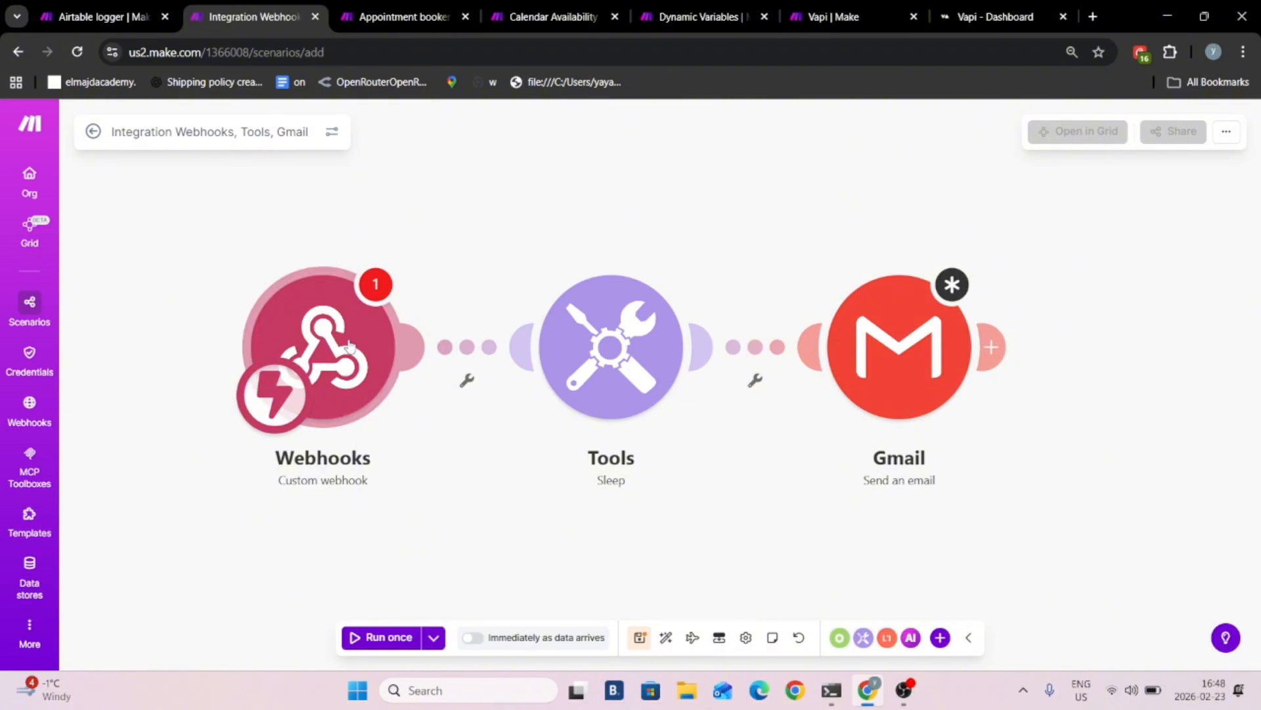
- Create a webhook named "send email" for the Custom webhook trigger and copy its address
{"action": "left_click", "coordinate": [379, 416]}
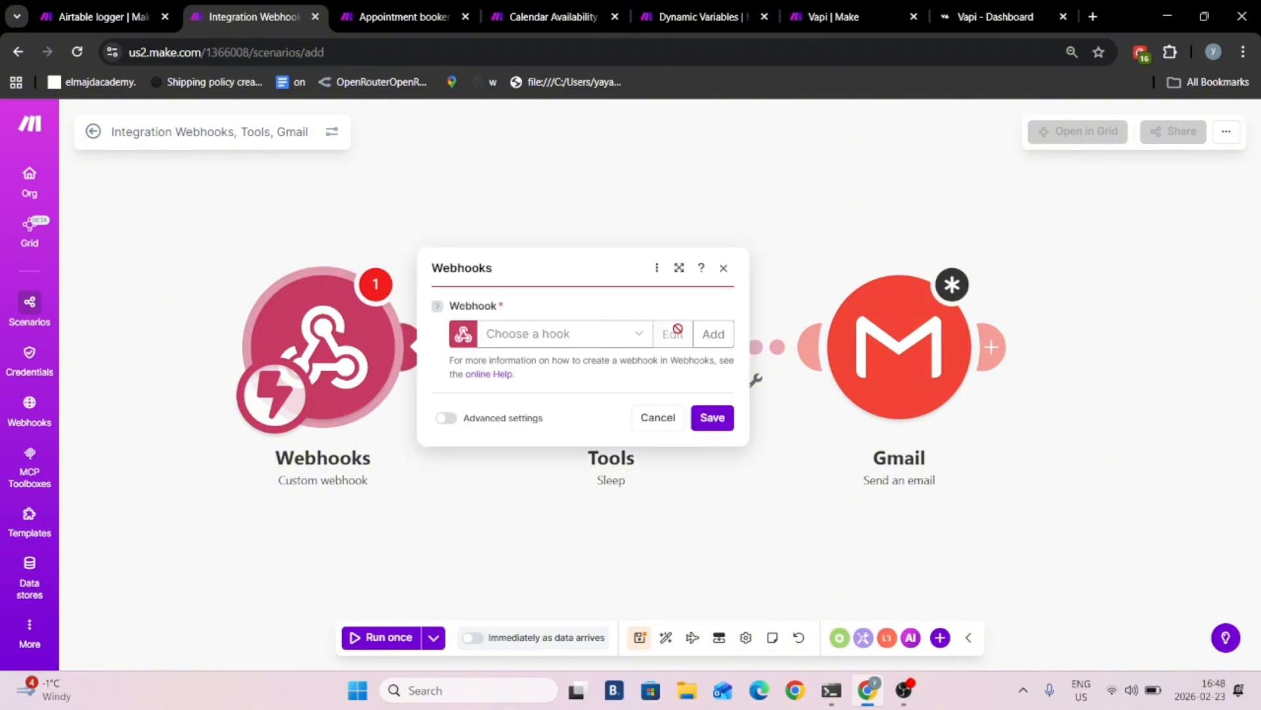
{"action": "left_click", "coordinate": [713, 333]}
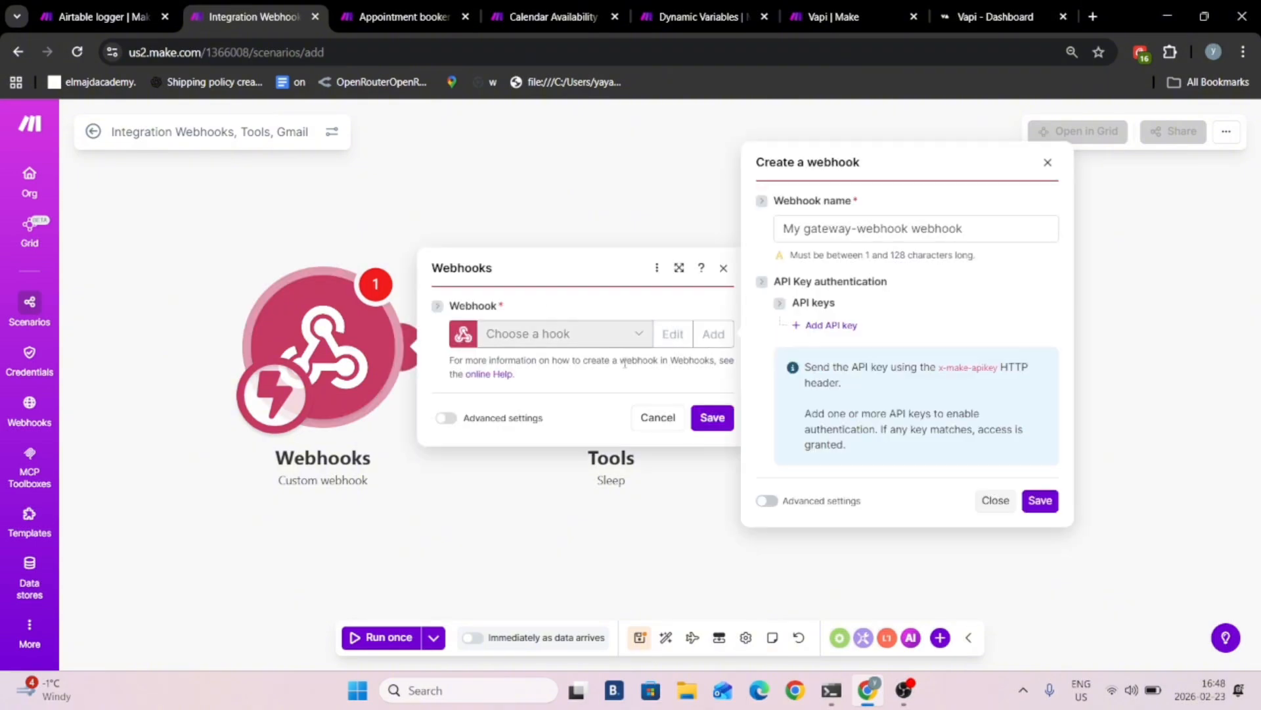
{"action": "left_click", "coordinate": [902, 243]}
{"action": "type", "text": "send "}
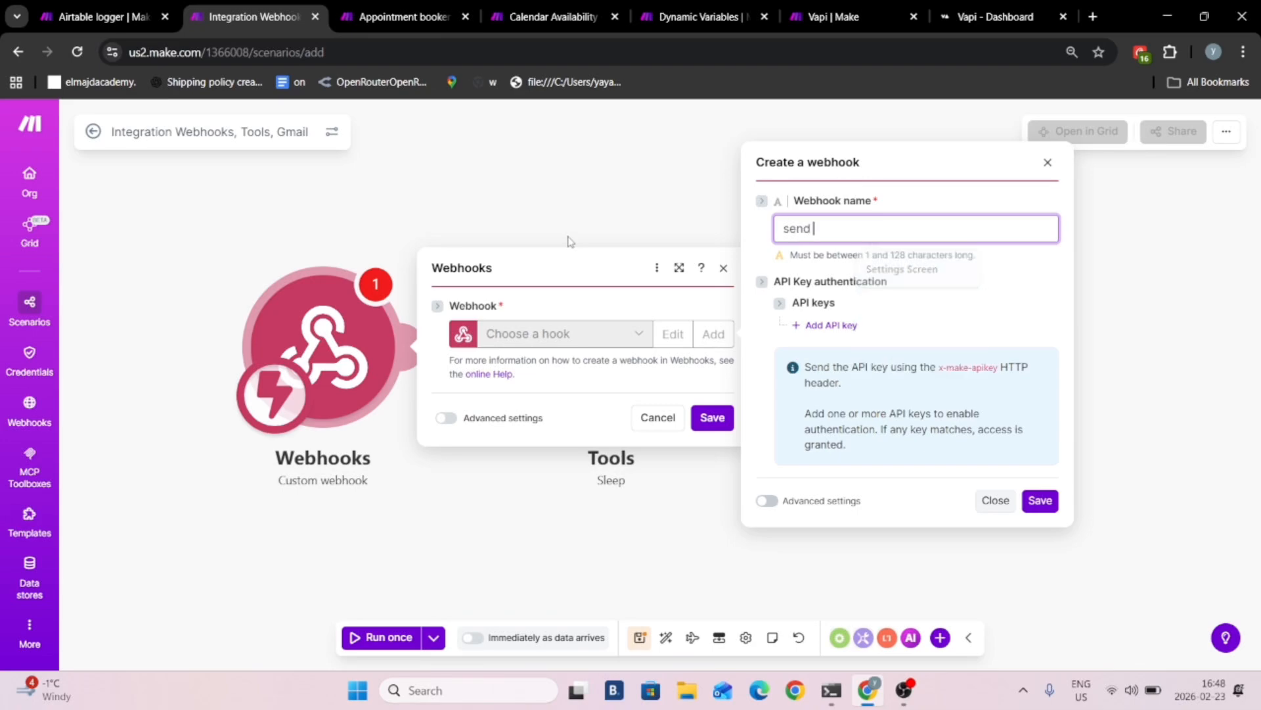
{"action": "type", "text": "erm"}
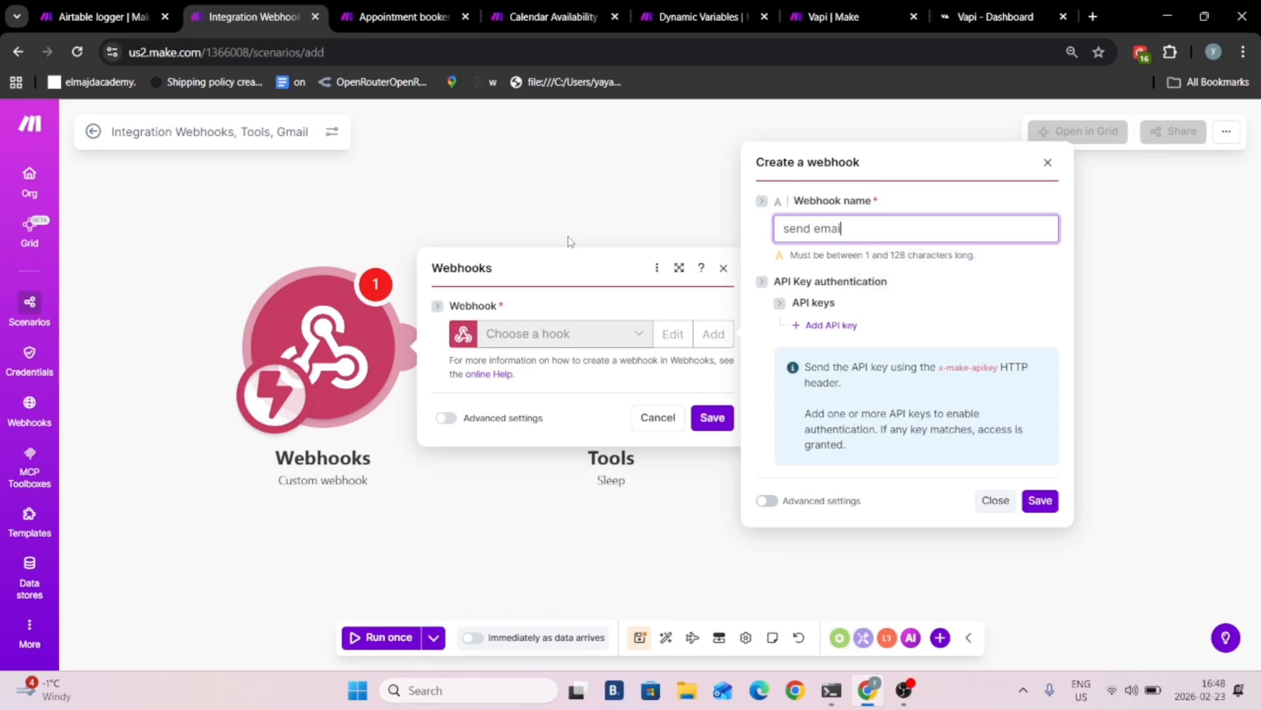
{"action": "left_click", "coordinate": [1040, 500]}
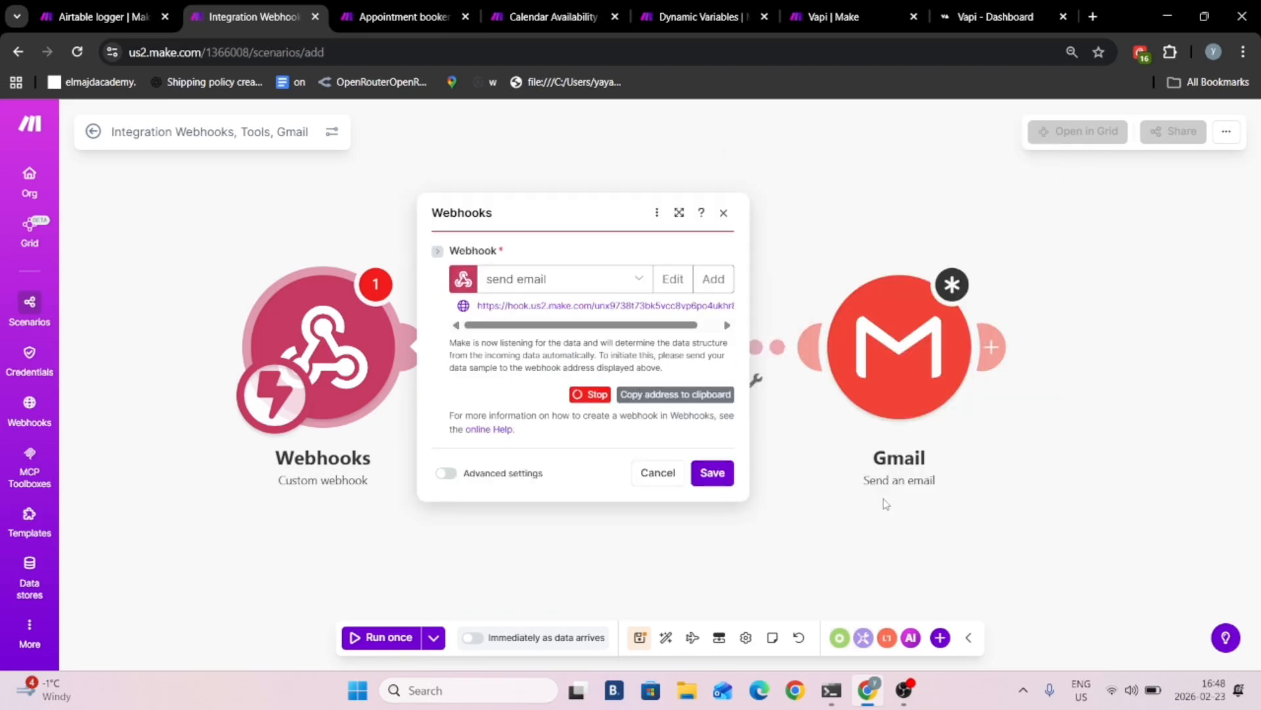
{"action": "left_click", "coordinate": [680, 396]}
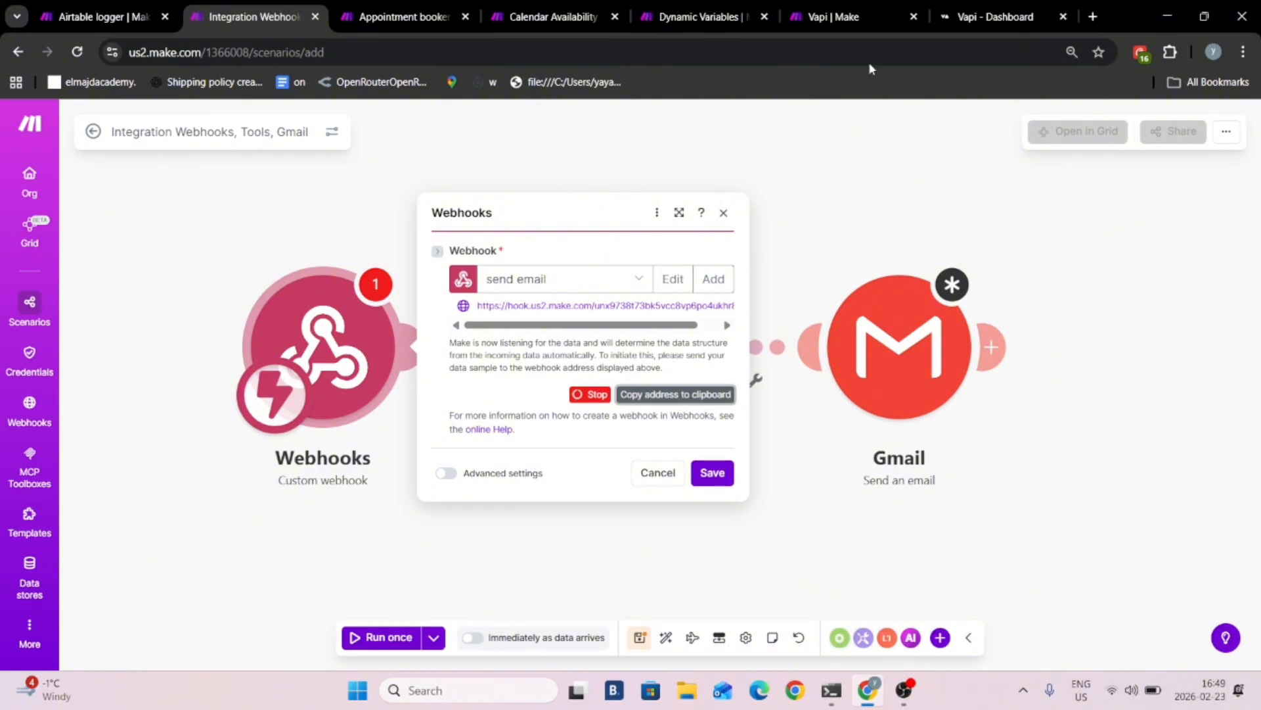
- Switch to Vapi, set the copied webhook address as the send_email tool's server URL, and save the tool
{"action": "left_click", "coordinate": [994, 17]}
{"action": "left_click", "coordinate": [58, 355]}
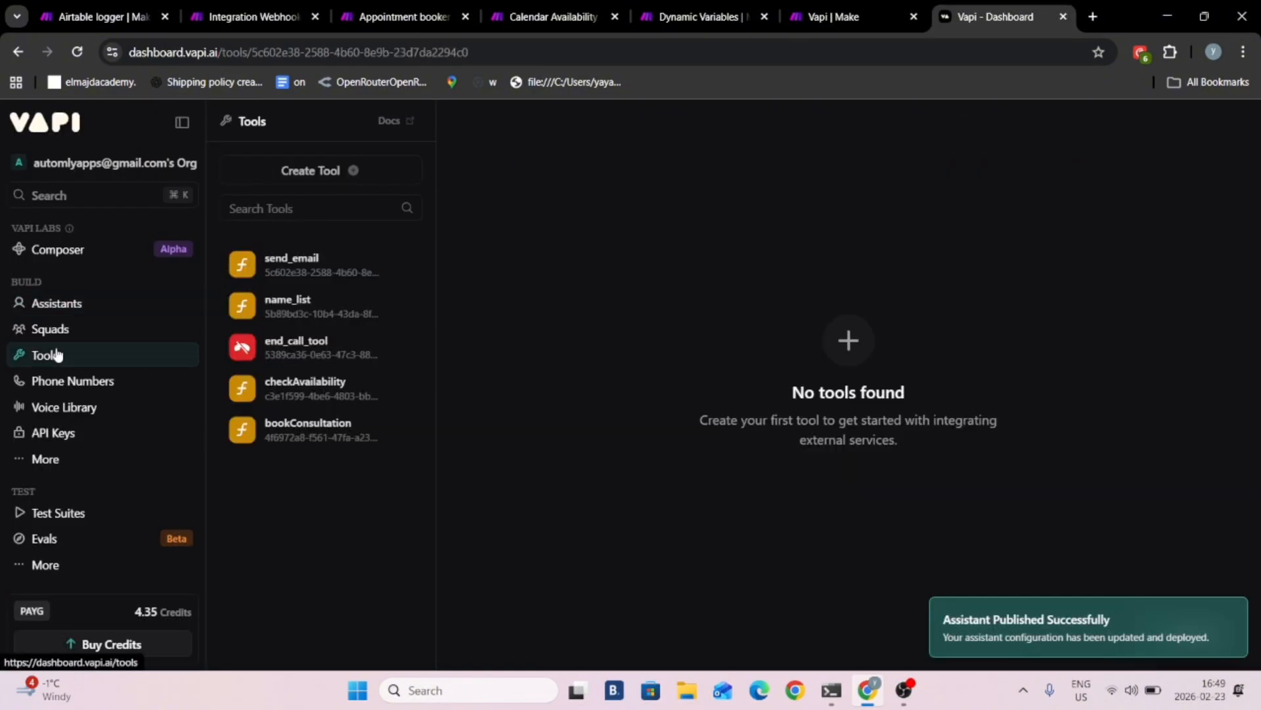
{"action": "scroll", "coordinate": [745, 387], "scroll_direction": "down", "scroll_amount": 7}
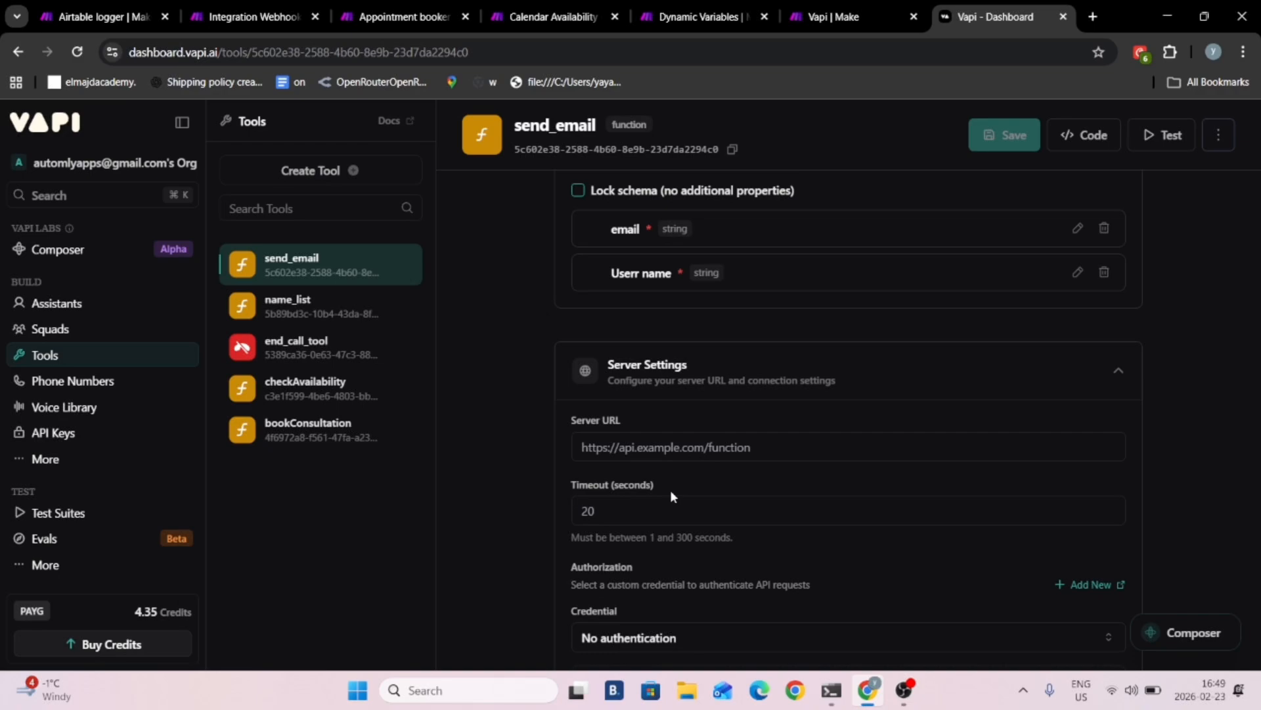
{"action": "left_click", "coordinate": [672, 451]}
{"action": "left_click", "coordinate": [1014, 149]}
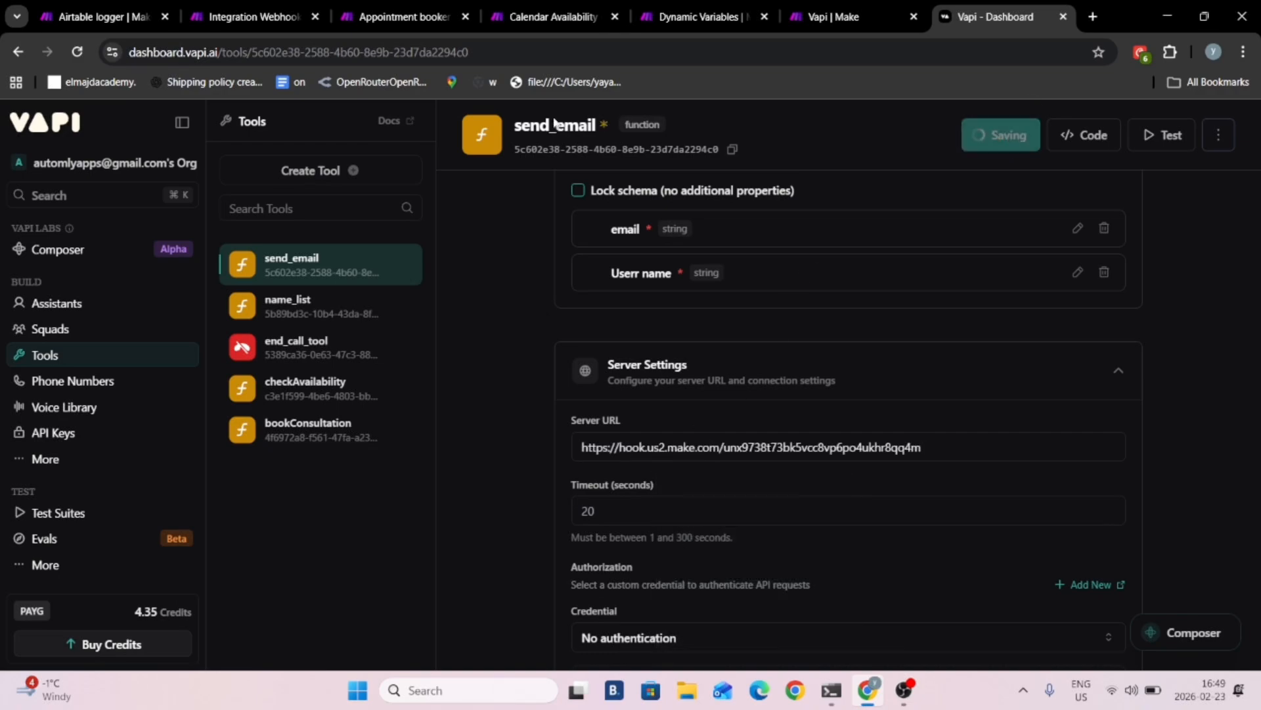
{"action": "left_click", "coordinate": [394, 16]}
{"action": "left_click", "coordinate": [552, 17]}
{"action": "left_click", "coordinate": [900, 6]}
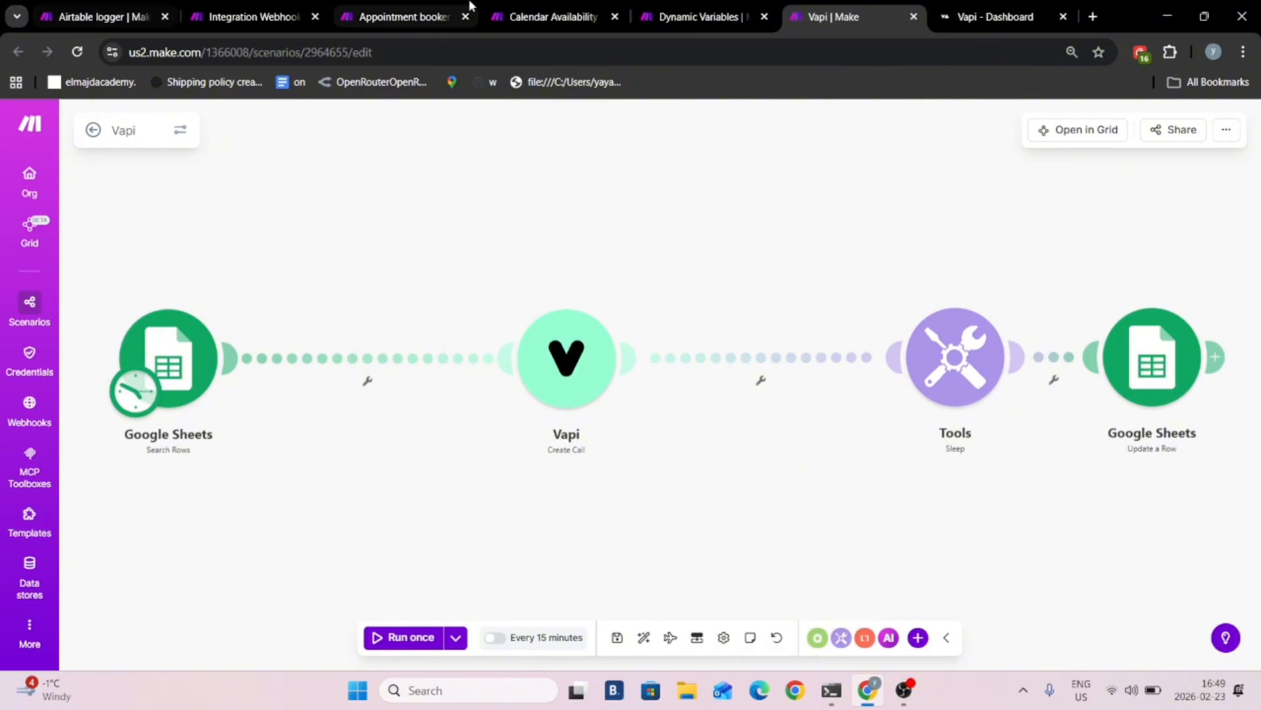
{"action": "mouse_move", "coordinate": [377, 5]}
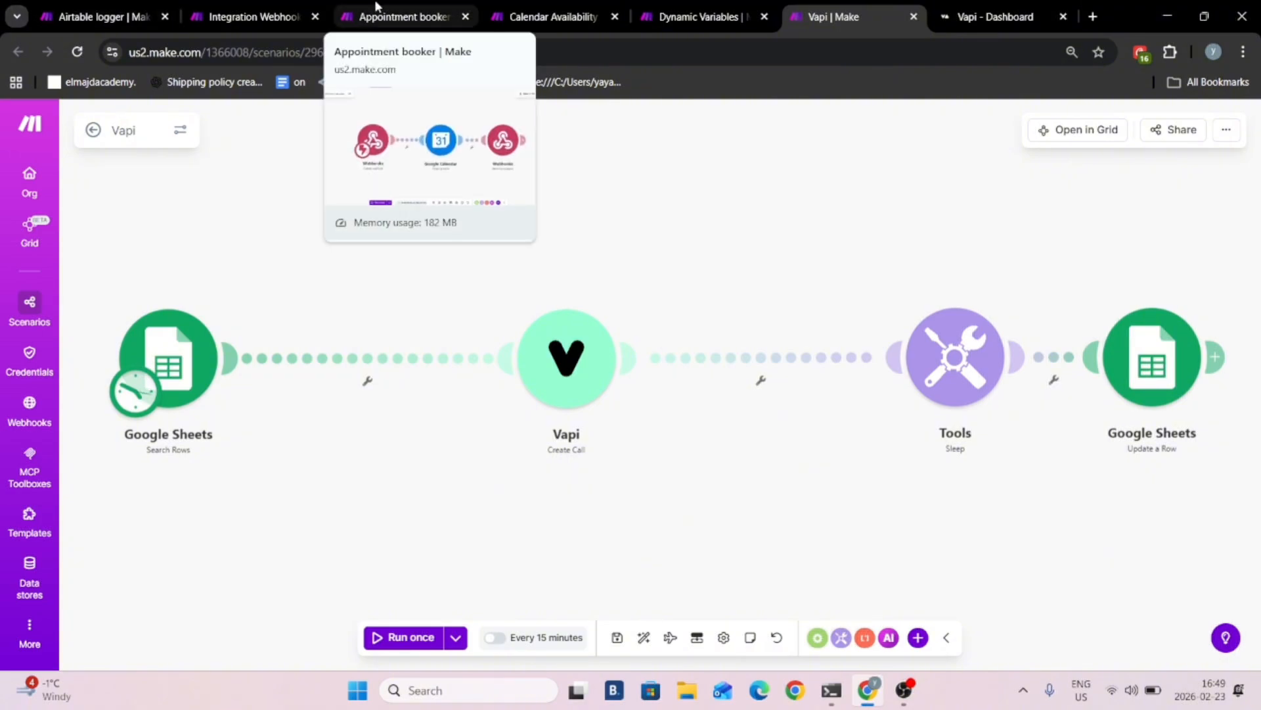
{"action": "left_click", "coordinate": [996, 16]}
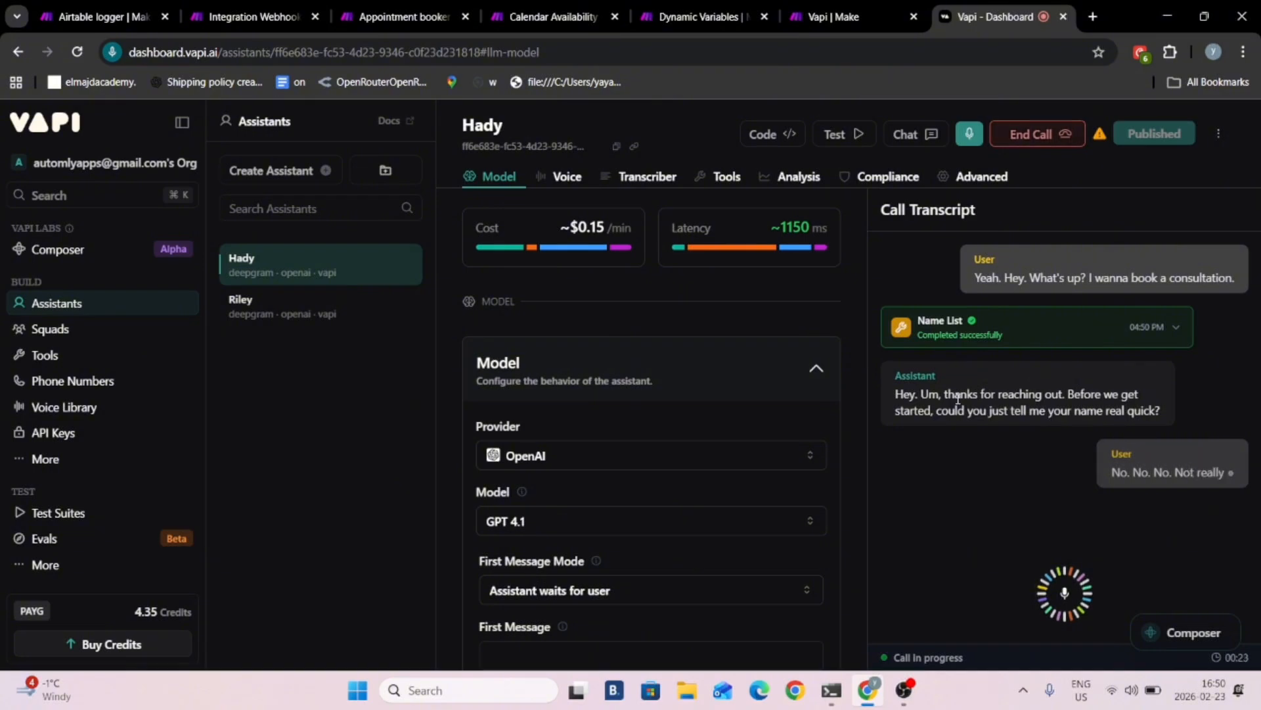
- Run the new webhook, Sleep and Gmail scenario once in Make to listen for the test call's data
{"action": "left_click", "coordinate": [244, 8]}
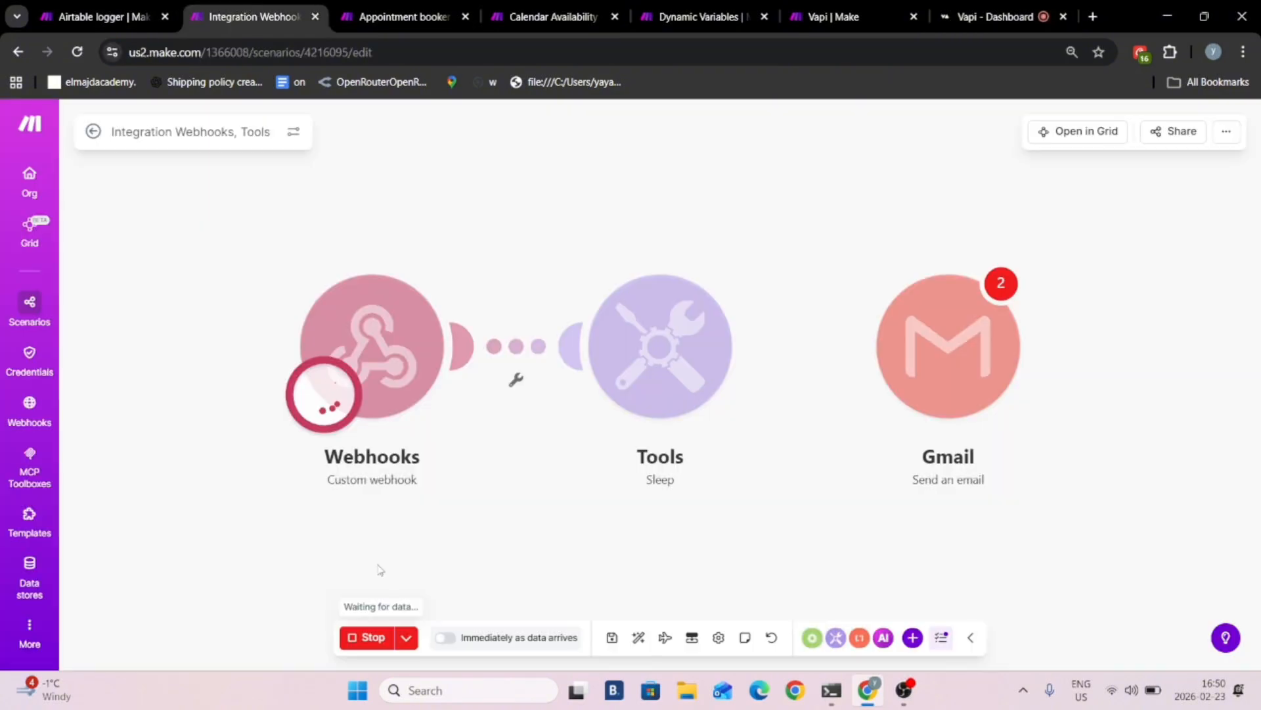
{"action": "left_click", "coordinate": [370, 642]}
{"action": "left_click", "coordinate": [370, 641]}
{"action": "left_click_drag", "start_coordinate": [490, 231], "coordinate": [631, 183]}
- Run the Calendar Availability Check and Appointment booker scenarios once, each waiting for new data
{"action": "left_click", "coordinate": [524, 4]}
{"action": "left_click", "coordinate": [389, 637]}
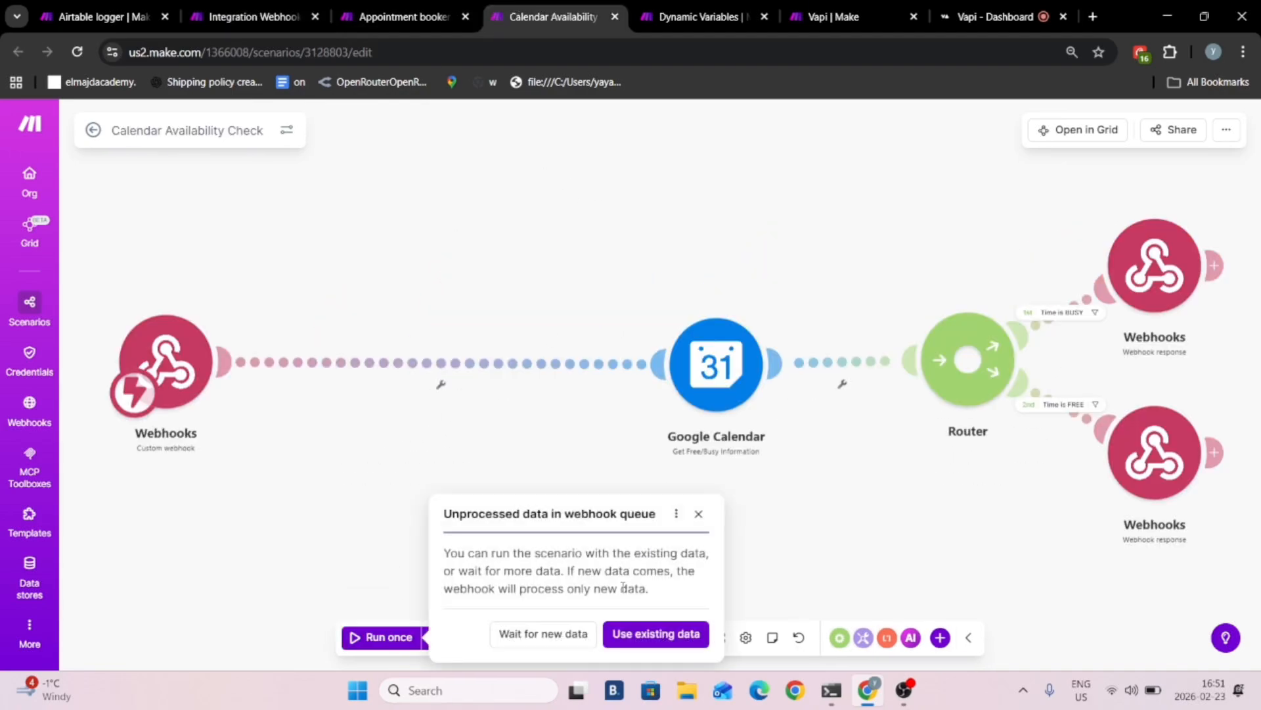
{"action": "left_click", "coordinate": [499, 631]}
{"action": "left_click", "coordinate": [404, 17]}
{"action": "left_click", "coordinate": [404, 637]}
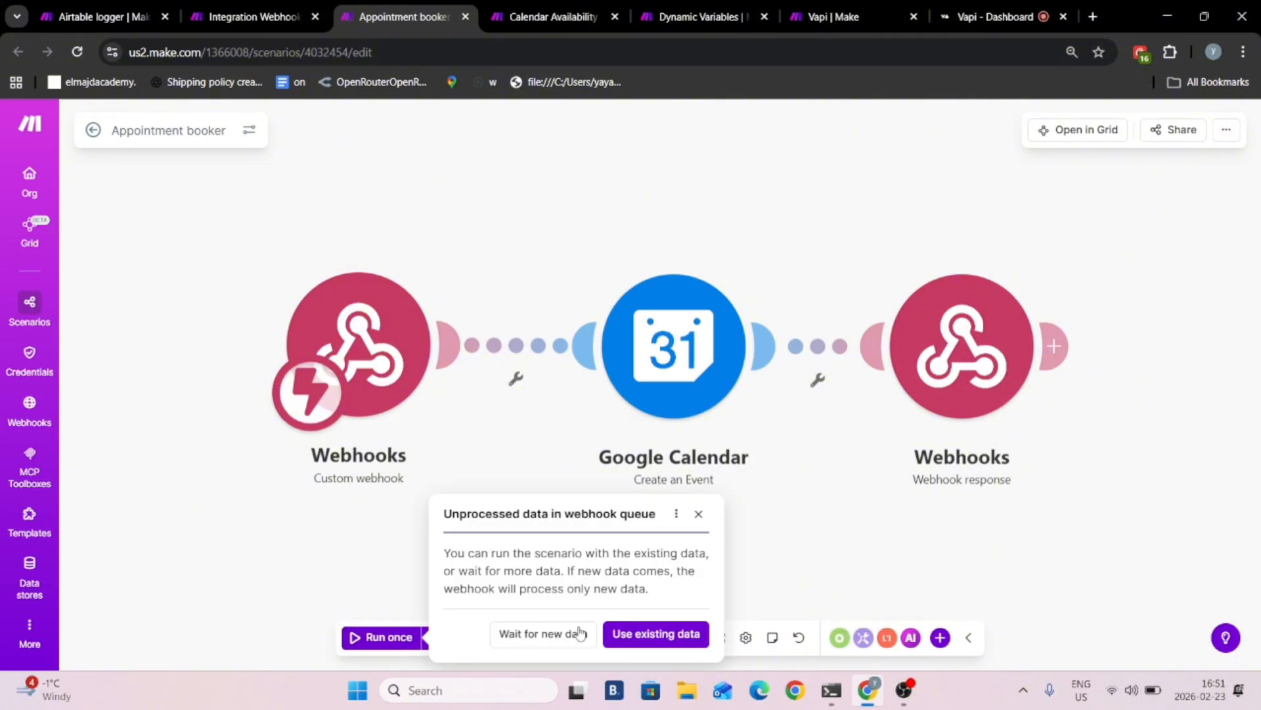
{"action": "left_click", "coordinate": [573, 634]}
- Check the run progress of the Calendar Availability Check and Appointment booker scenarios during the test call
{"action": "left_click", "coordinate": [552, 17]}
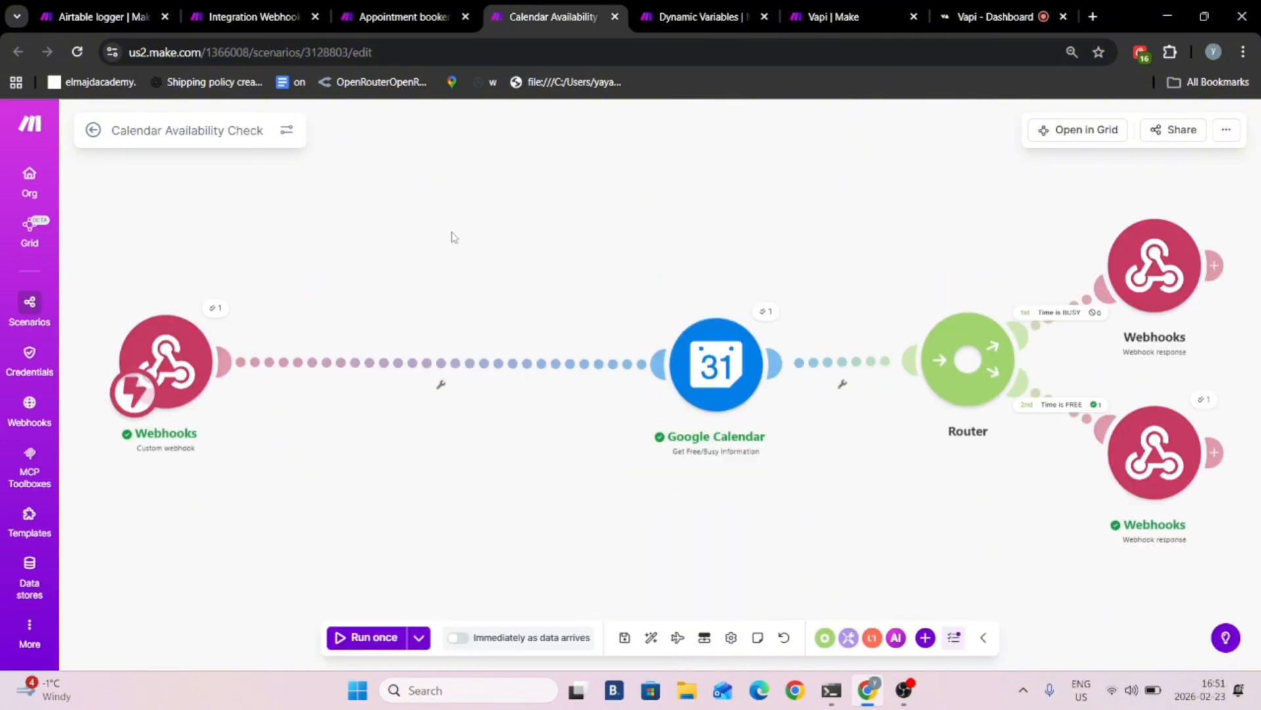
{"action": "left_click_drag", "start_coordinate": [453, 237], "coordinate": [662, 244]}
{"action": "left_click", "coordinate": [373, 6]}
{"action": "left_click_drag", "start_coordinate": [471, 229], "coordinate": [562, 217]}
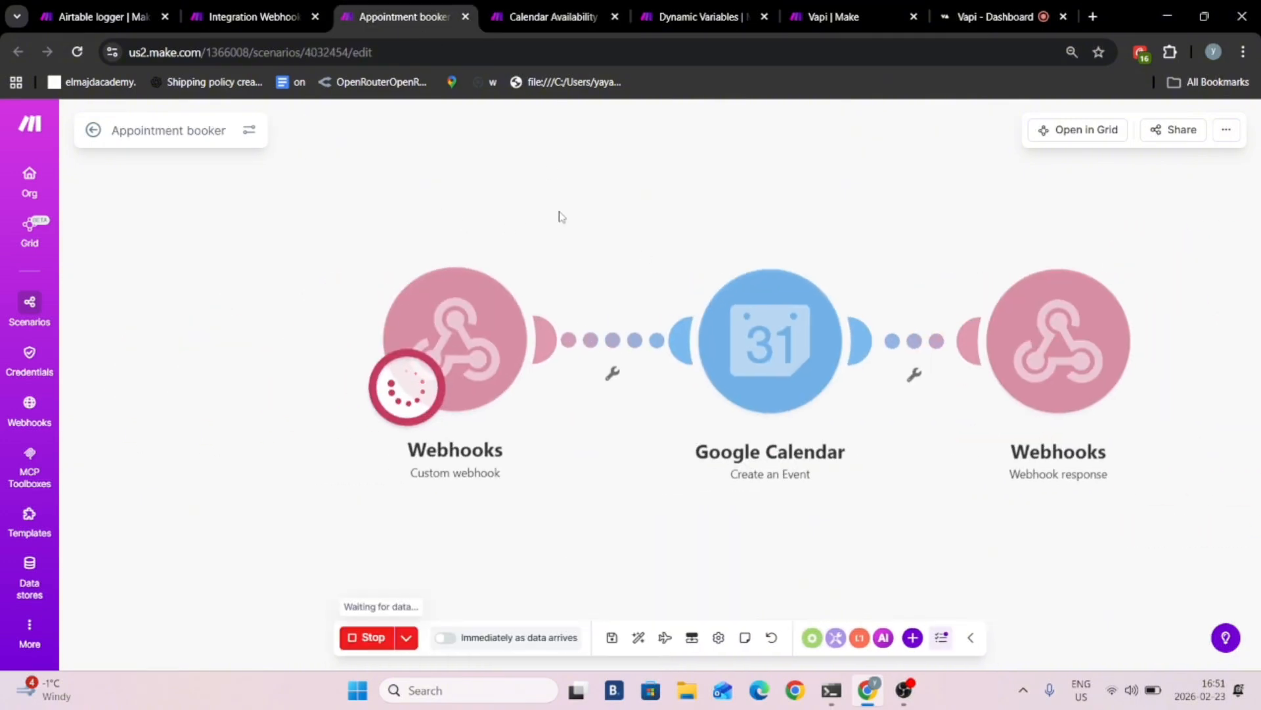
{"action": "left_click_drag", "start_coordinate": [664, 165], "coordinate": [582, 141]}
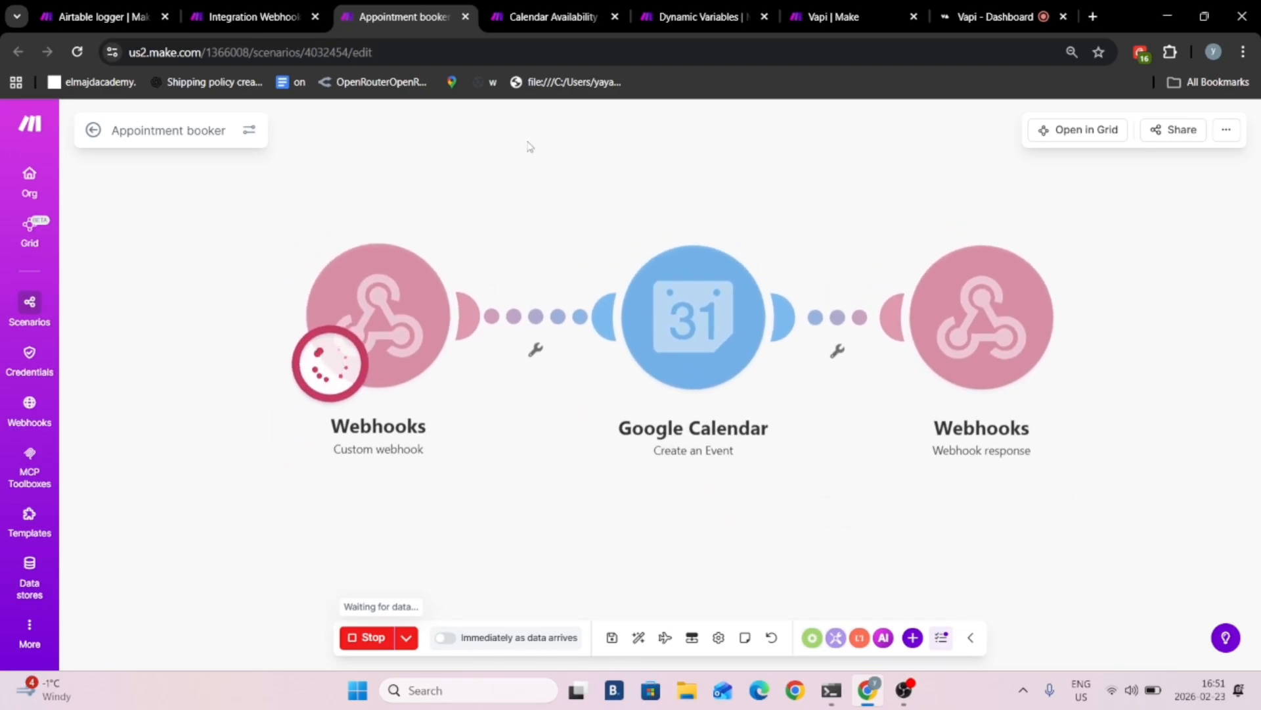
{"action": "left_click_drag", "start_coordinate": [451, 141], "coordinate": [494, 157]}
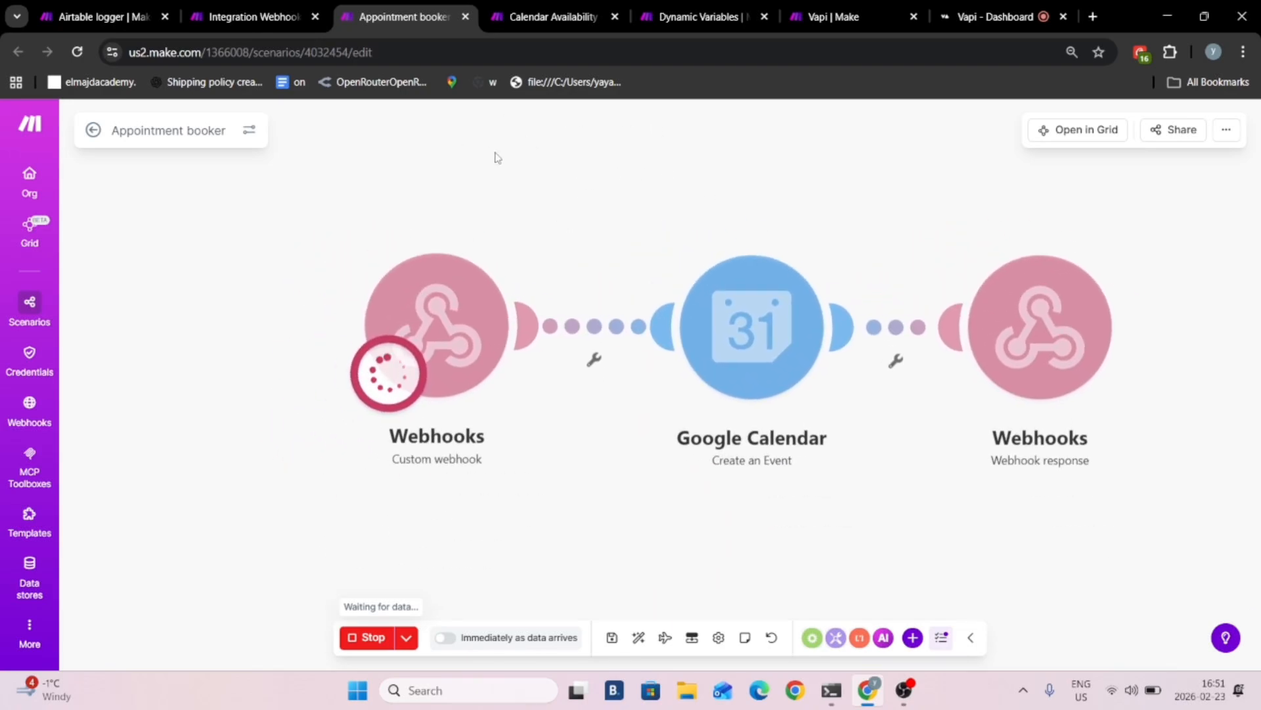
- Inspect the send_email function arguments that the new scenario's webhook received from the test call
{"action": "left_click", "coordinate": [253, 16]}
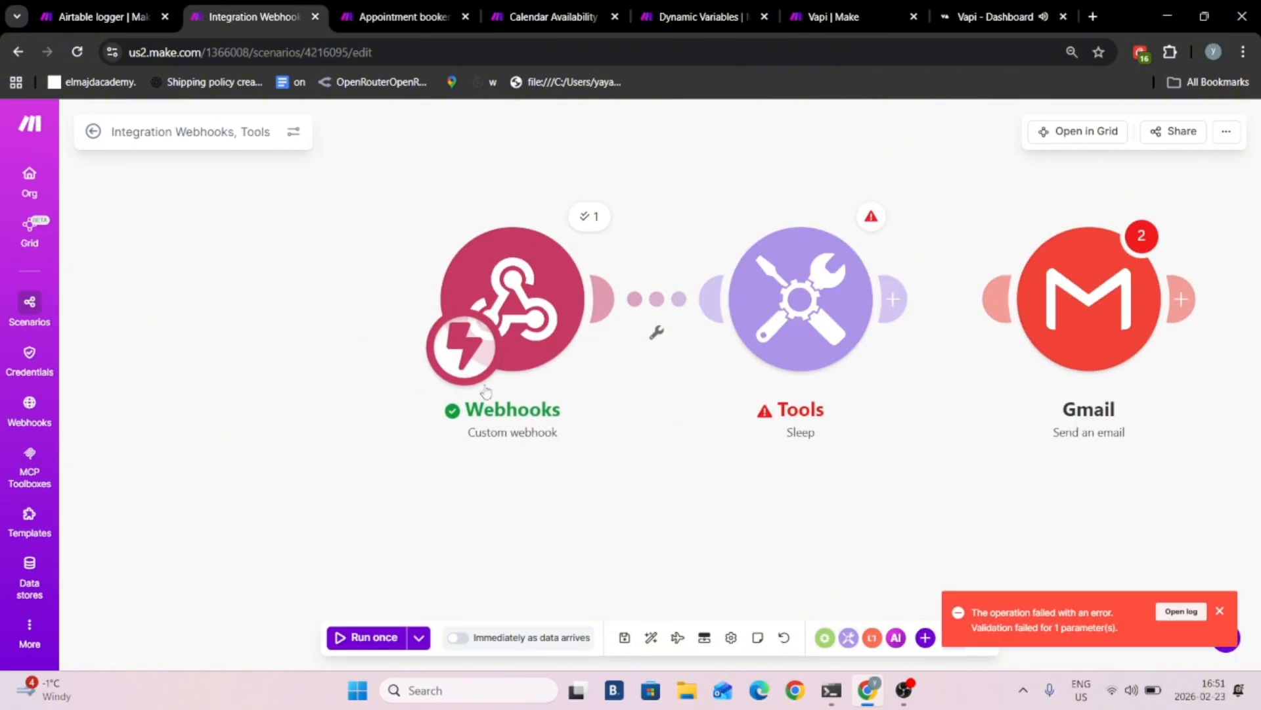
{"action": "left_click_drag", "start_coordinate": [568, 187], "coordinate": [531, 236]}
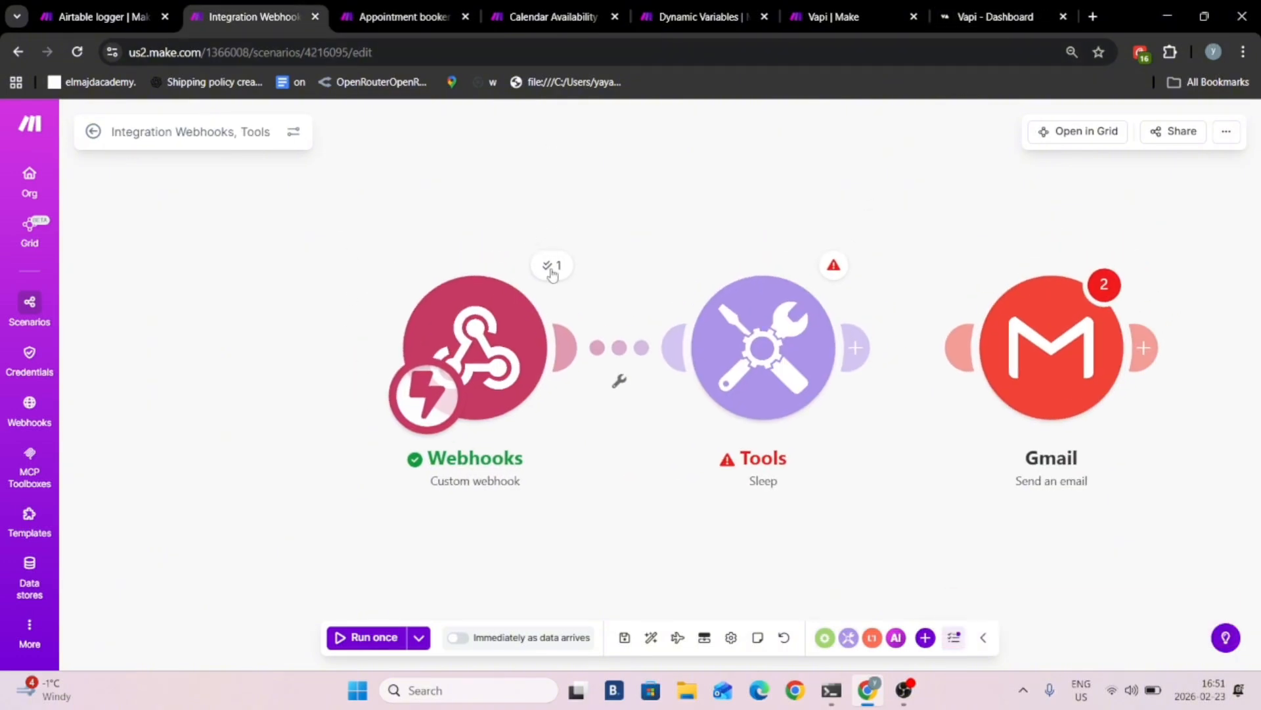
{"action": "left_click", "coordinate": [552, 270]}
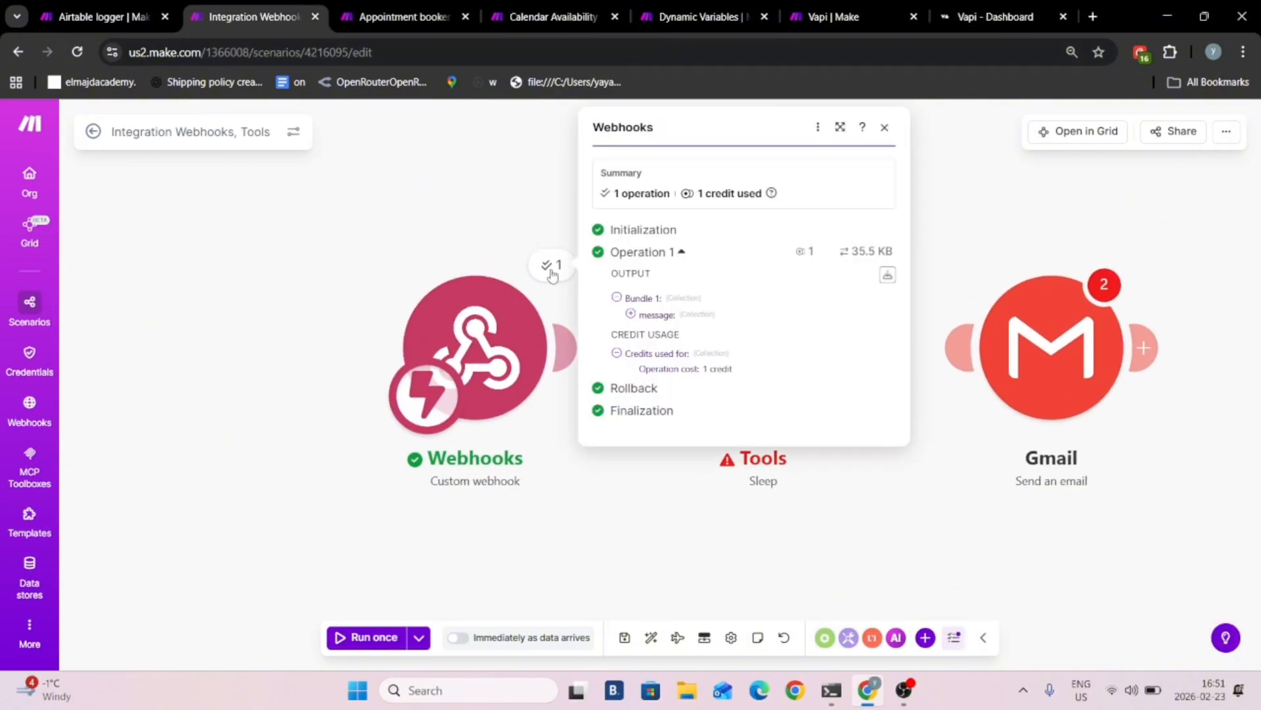
{"action": "left_click", "coordinate": [631, 315]}
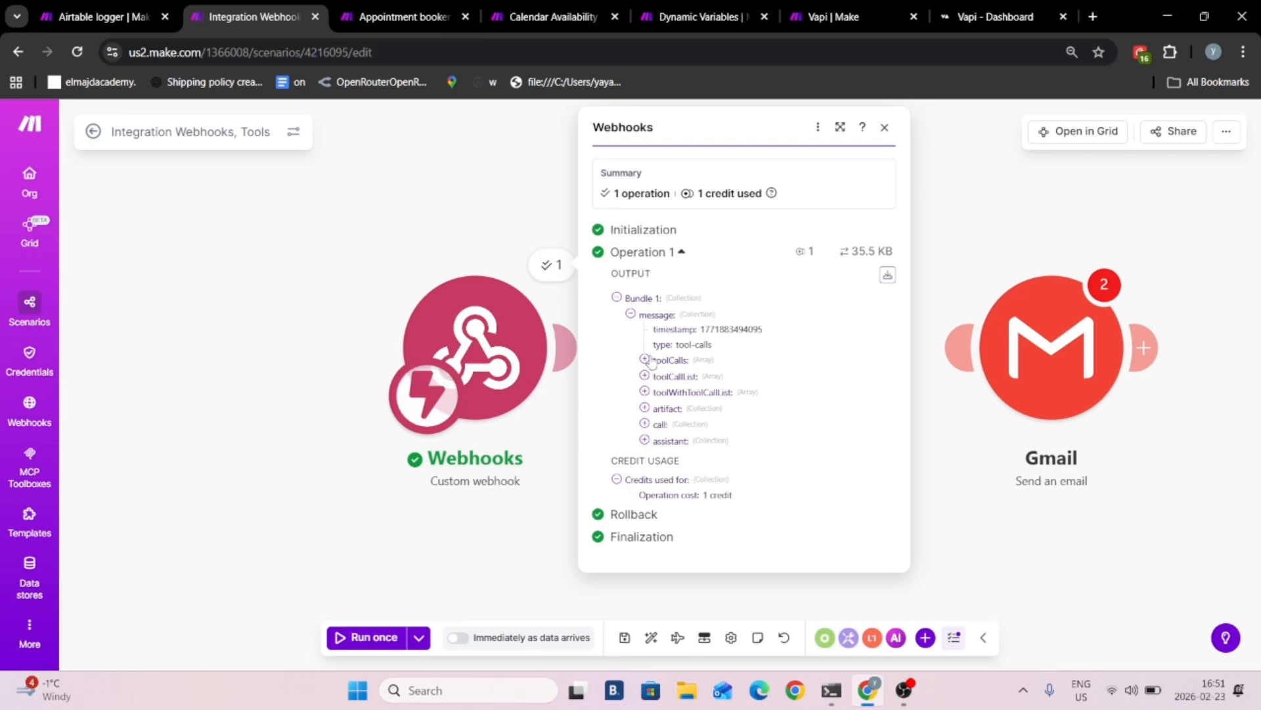
{"action": "left_click", "coordinate": [645, 359]}
{"action": "left_click", "coordinate": [659, 375]}
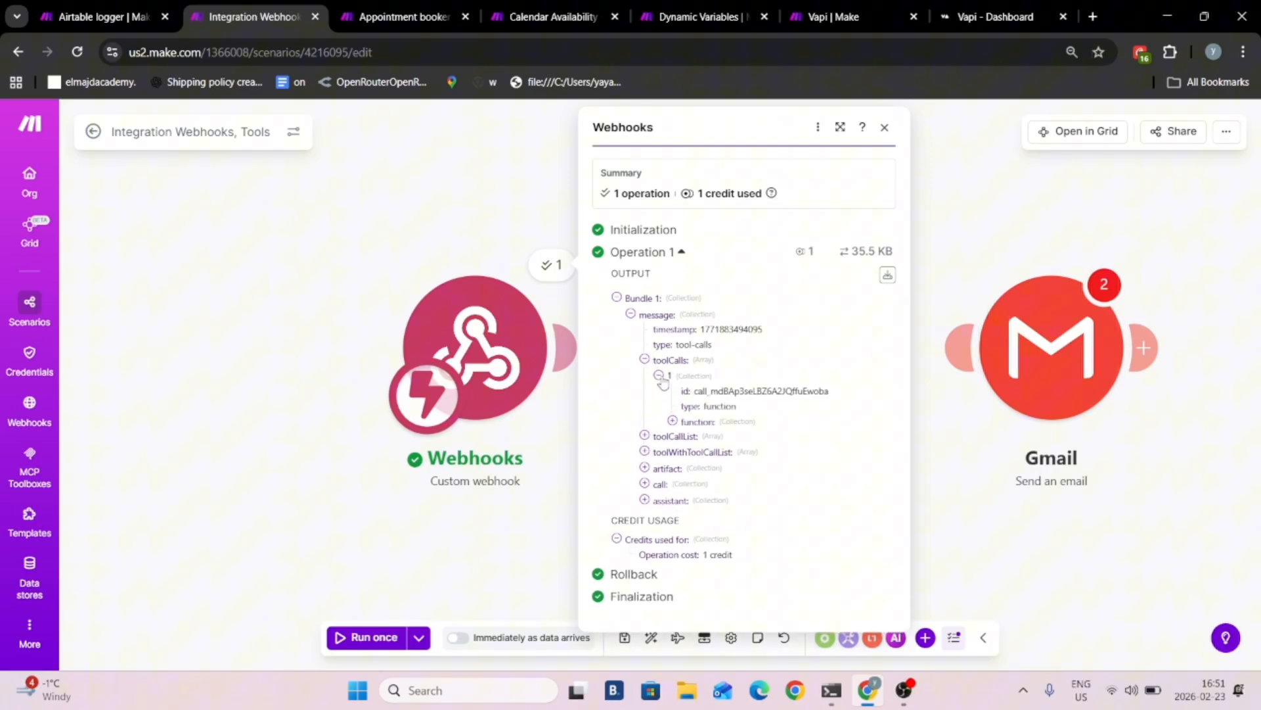
{"action": "left_click", "coordinate": [673, 422]}
{"action": "double_click", "coordinate": [687, 453]}
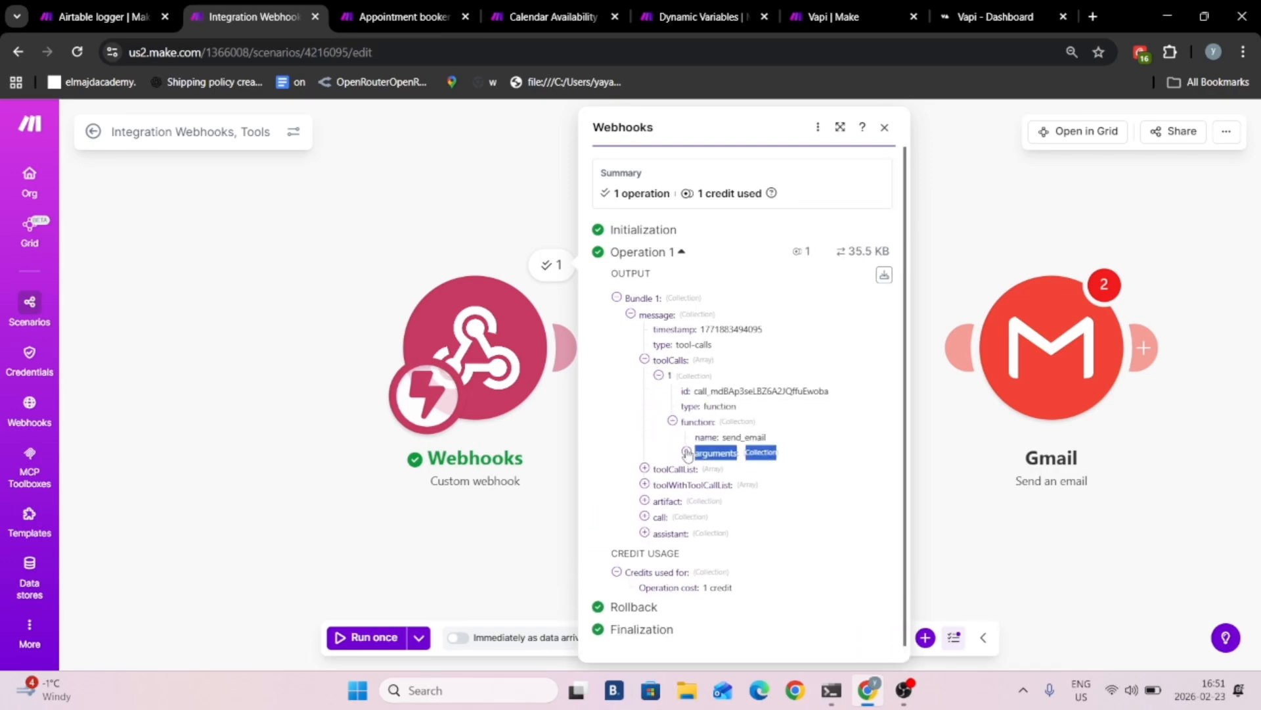
{"action": "left_click", "coordinate": [687, 453]}
{"action": "left_click", "coordinate": [726, 478]}
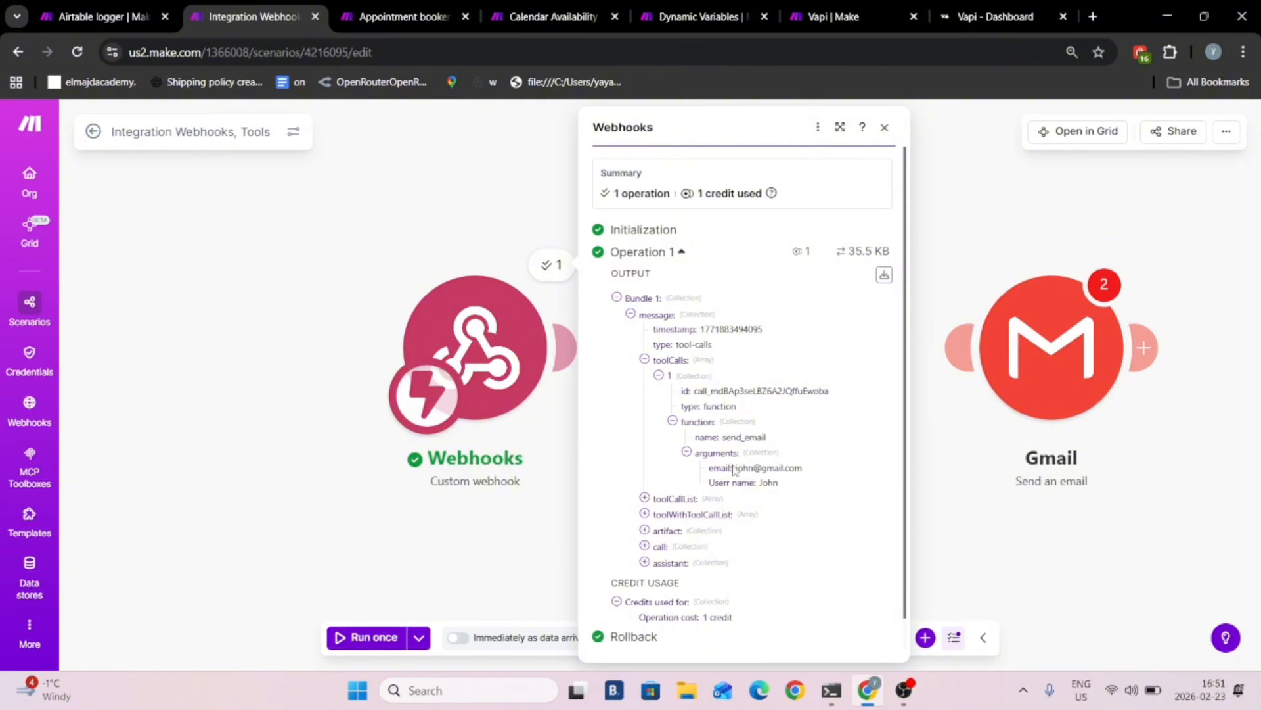
{"action": "left_click_drag", "start_coordinate": [733, 468], "coordinate": [791, 469]}
{"action": "left_click", "coordinate": [737, 477]}
{"action": "left_click", "coordinate": [458, 512]}
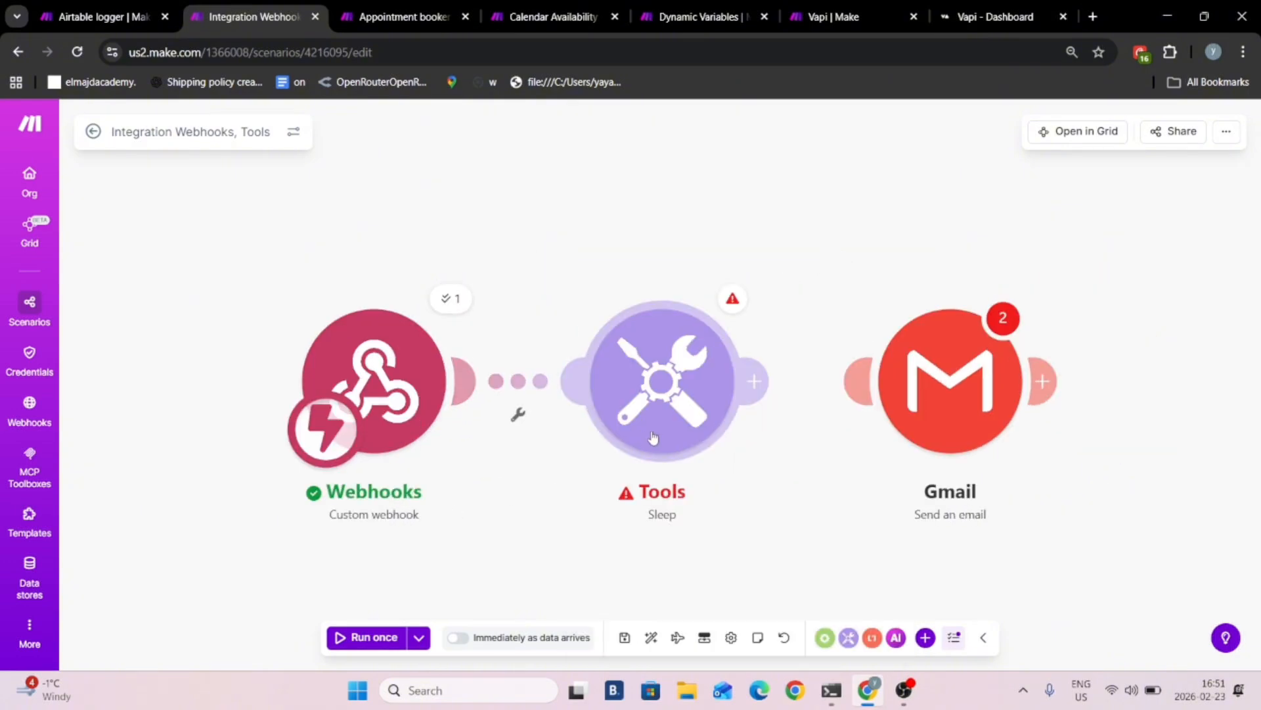
- Examine the Sleep module's delay setting and the error details of its last run
{"action": "left_click", "coordinate": [677, 395]}
{"action": "left_click", "coordinate": [844, 354]}
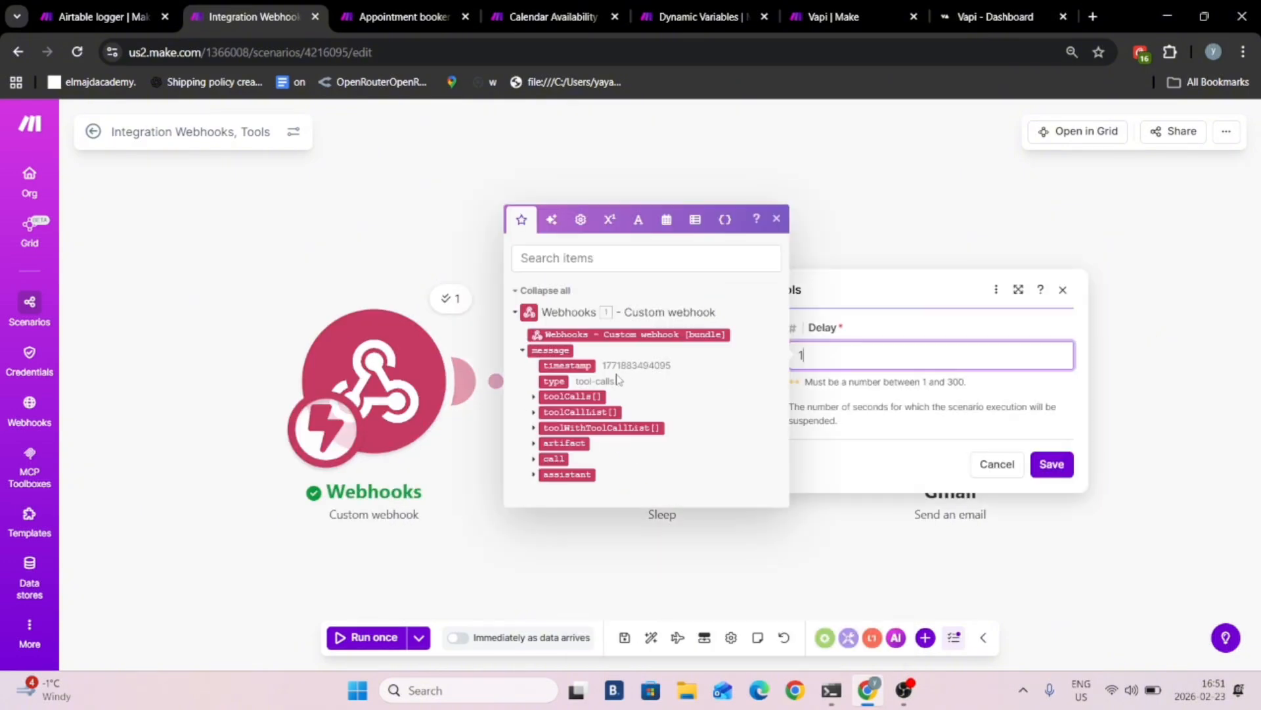
{"action": "left_click", "coordinate": [397, 294]}
{"action": "left_click", "coordinate": [731, 301]}
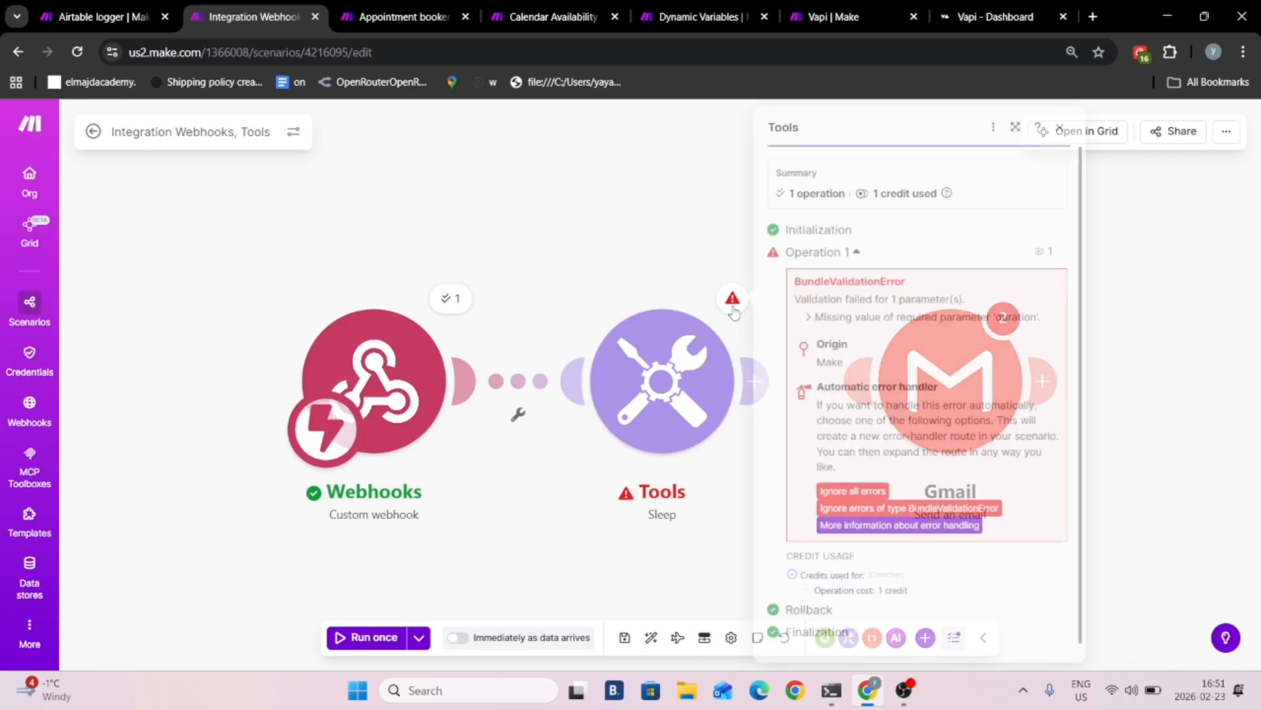
{"action": "left_click", "coordinate": [698, 360]}
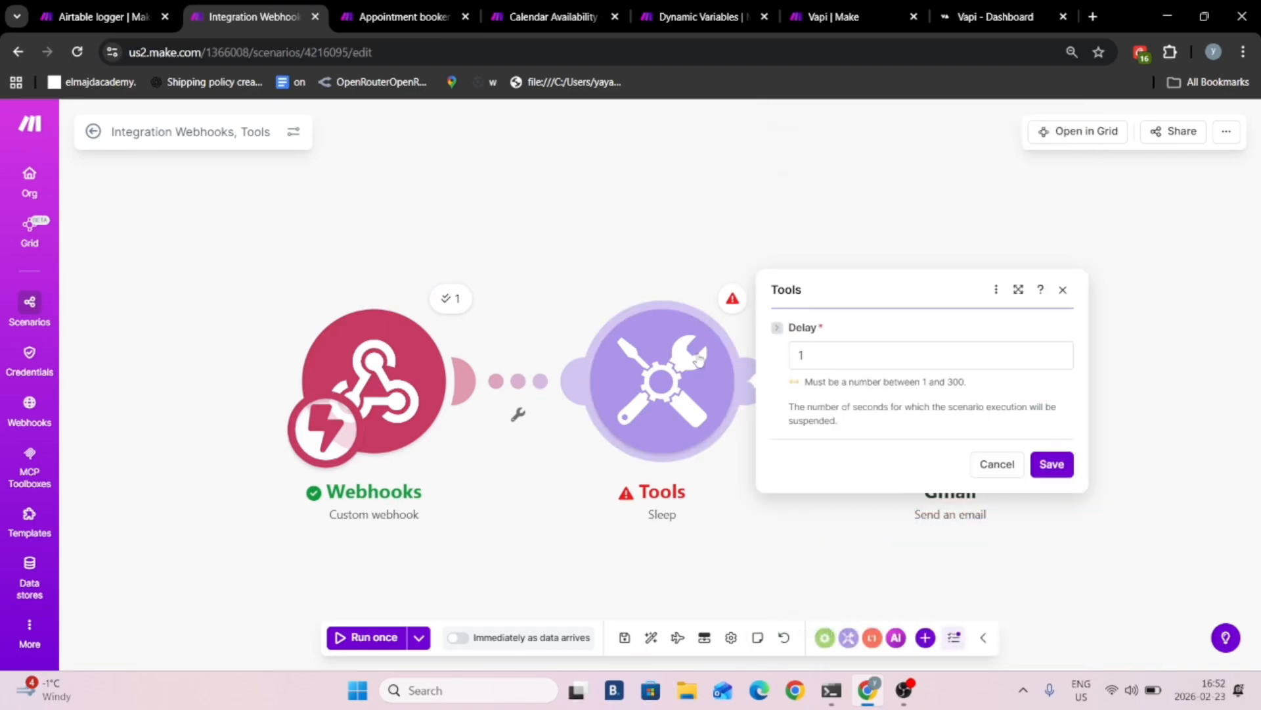
{"action": "left_click", "coordinate": [732, 298]}
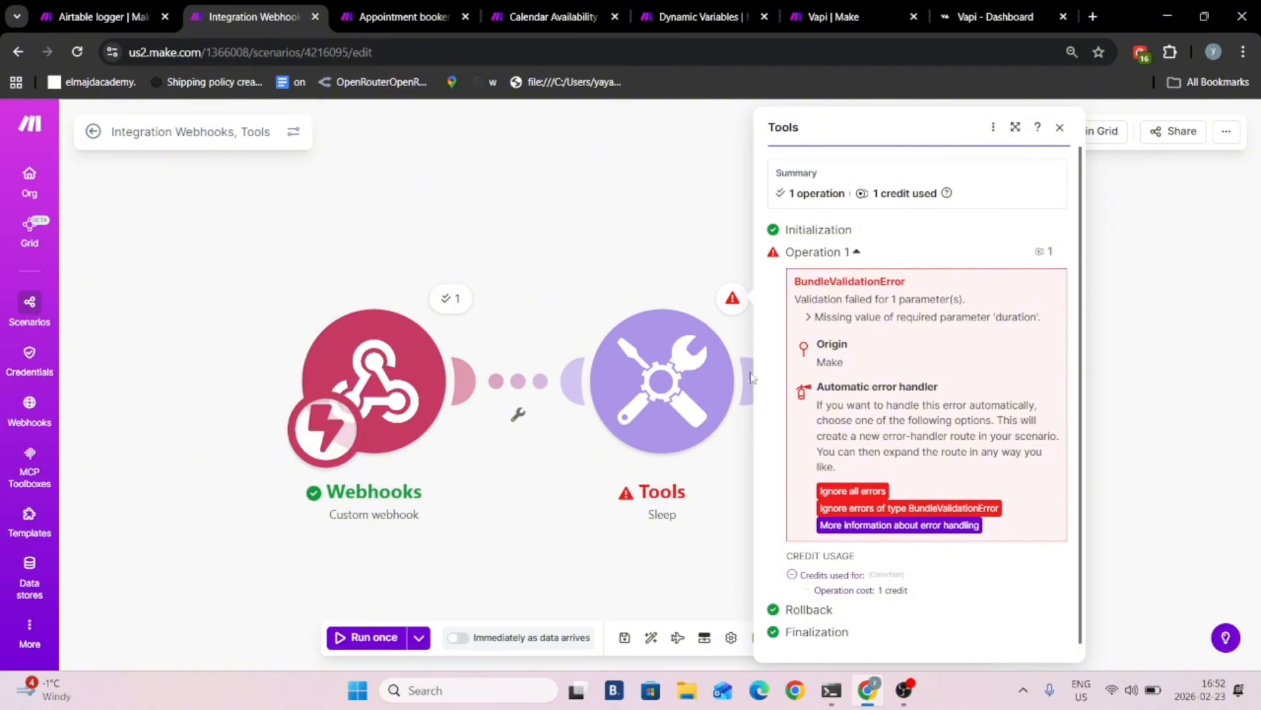
- Set the Sleep module's delay to 12 seconds and save it
{"action": "left_click", "coordinate": [672, 383]}
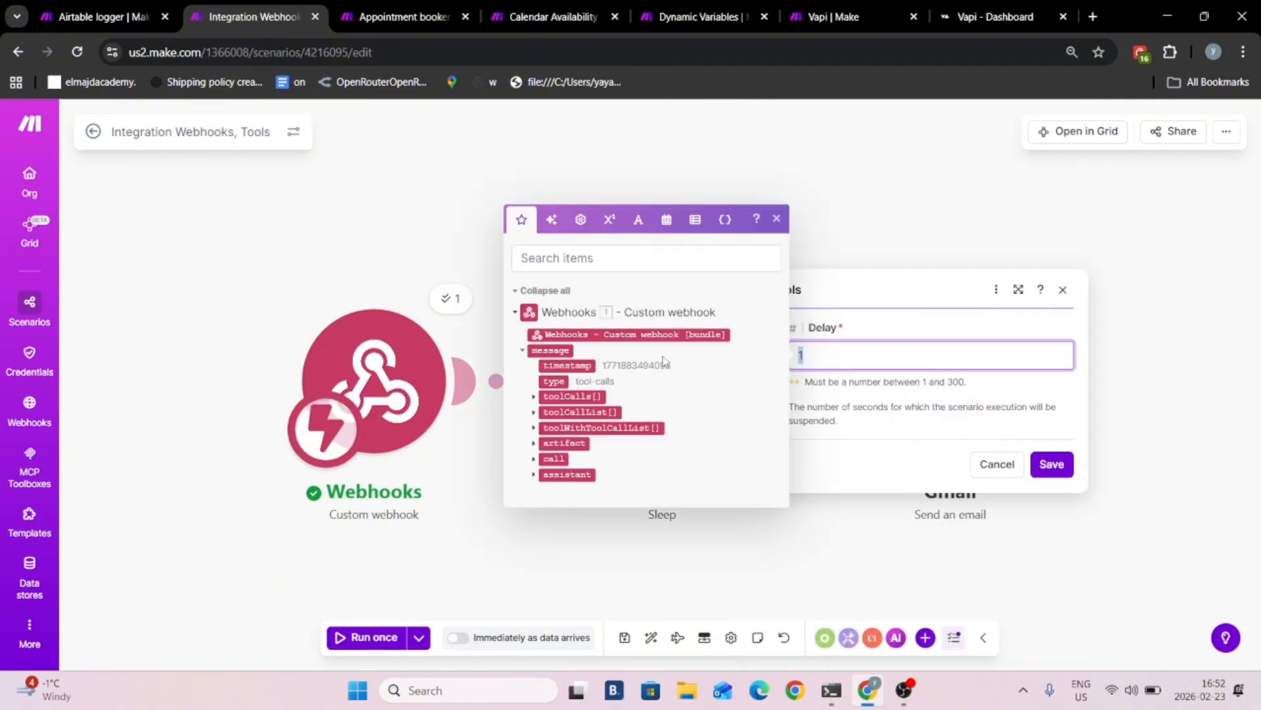
{"action": "key", "text": "BackSpace"}
{"action": "type", "text": "1"}
{"action": "key", "text": "BackSpace"}
{"action": "type", "text": "120"}
{"action": "left_click", "coordinate": [1052, 465]}
- Connect the detached Gmail module to the output of the Sleep module
{"action": "left_click", "coordinate": [884, 374]}
{"action": "left_click", "coordinate": [867, 384]}
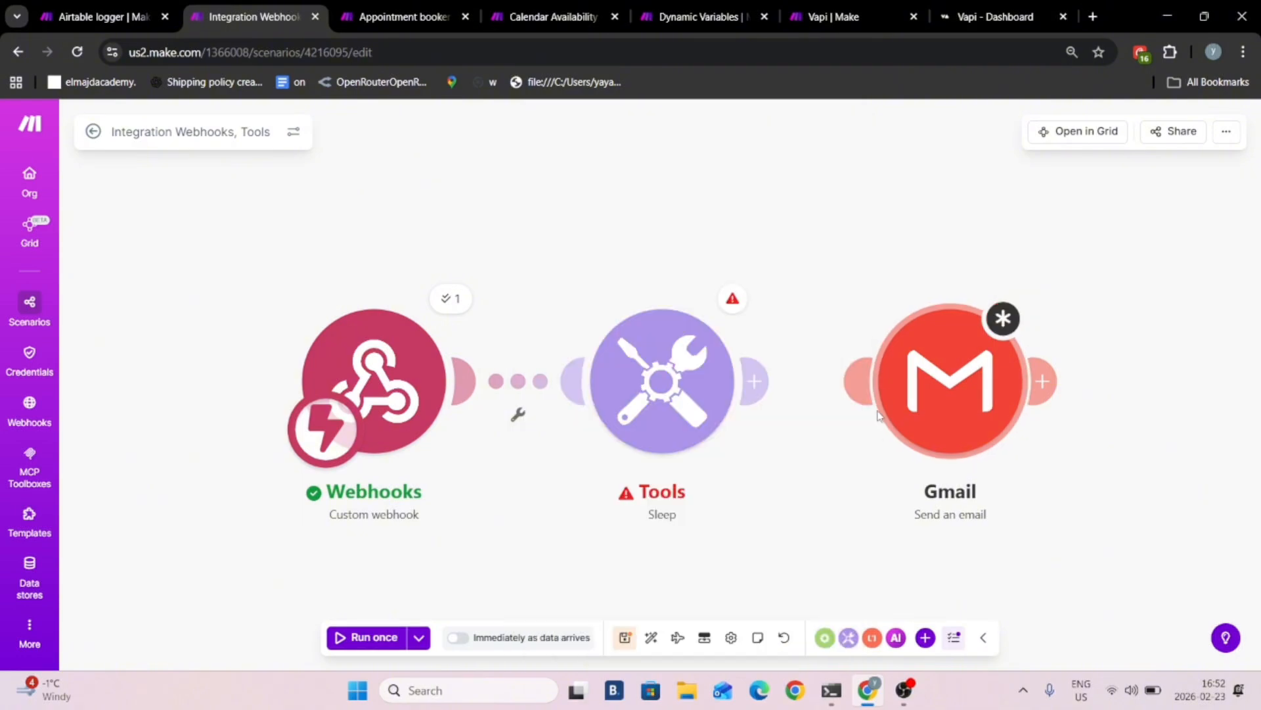
{"action": "left_click_drag", "start_coordinate": [859, 383], "coordinate": [687, 361]}
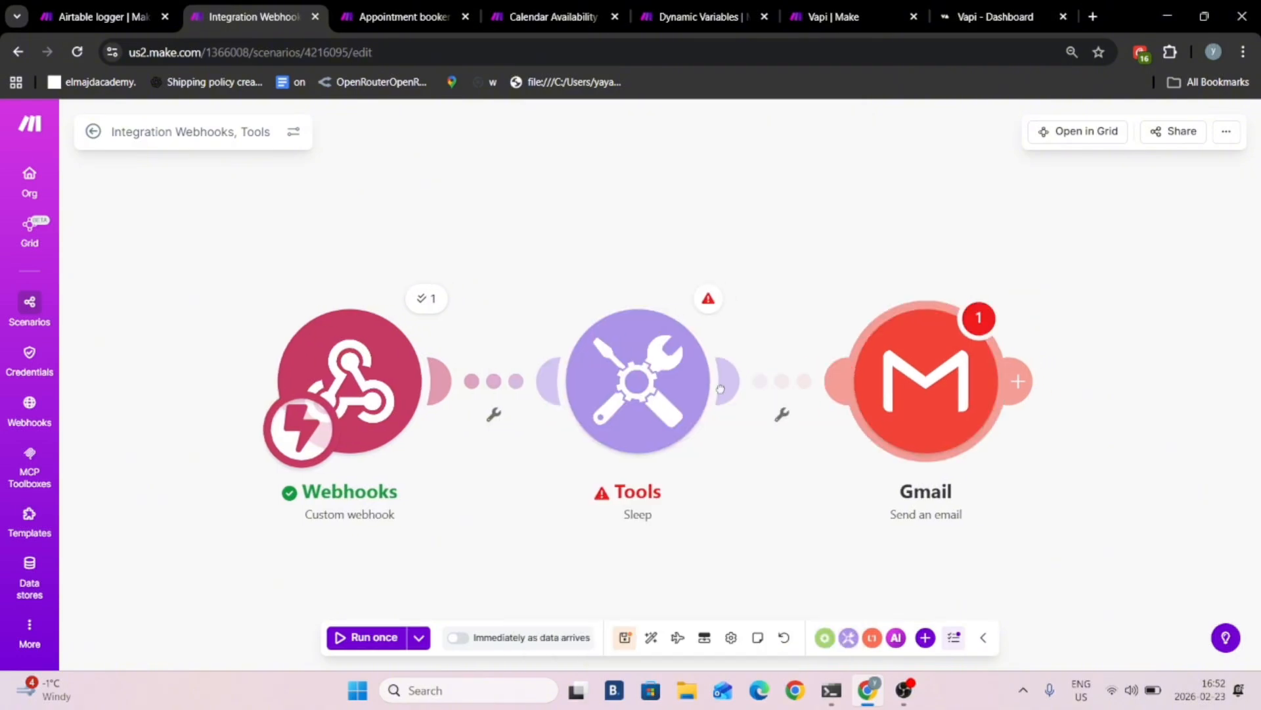
- Add a recipient to the Gmail module and map it to the email argument of the webhook's toolCalls function
{"action": "left_click", "coordinate": [877, 393]}
{"action": "scroll", "coordinate": [587, 337], "scroll_direction": "down", "scroll_amount": 2}
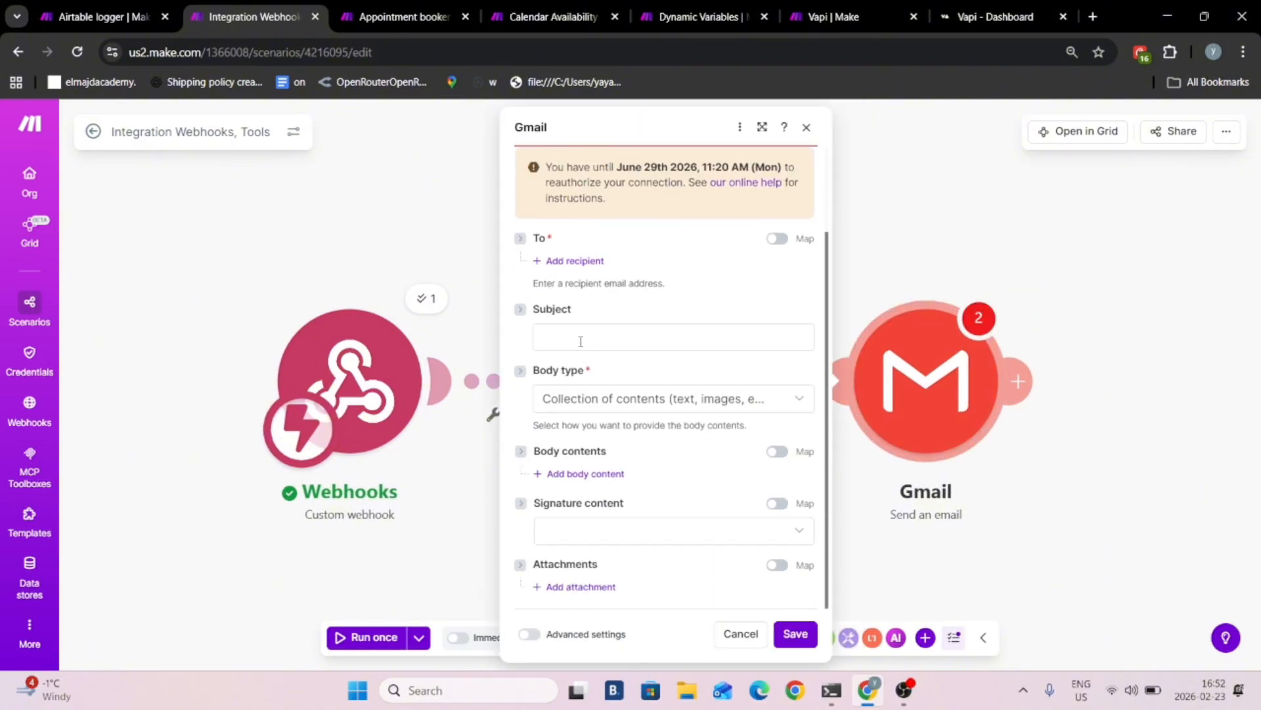
{"action": "left_click", "coordinate": [557, 259]}
{"action": "left_click", "coordinate": [592, 299]}
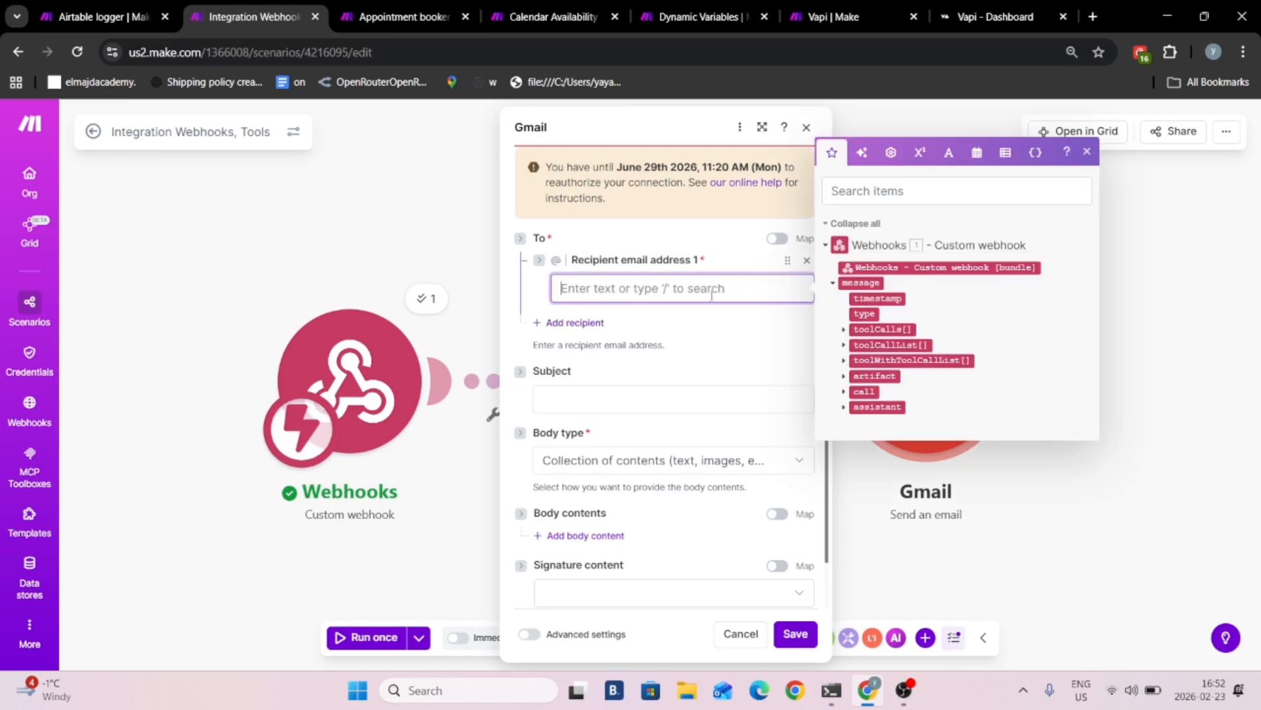
{"action": "left_click", "coordinate": [844, 329]}
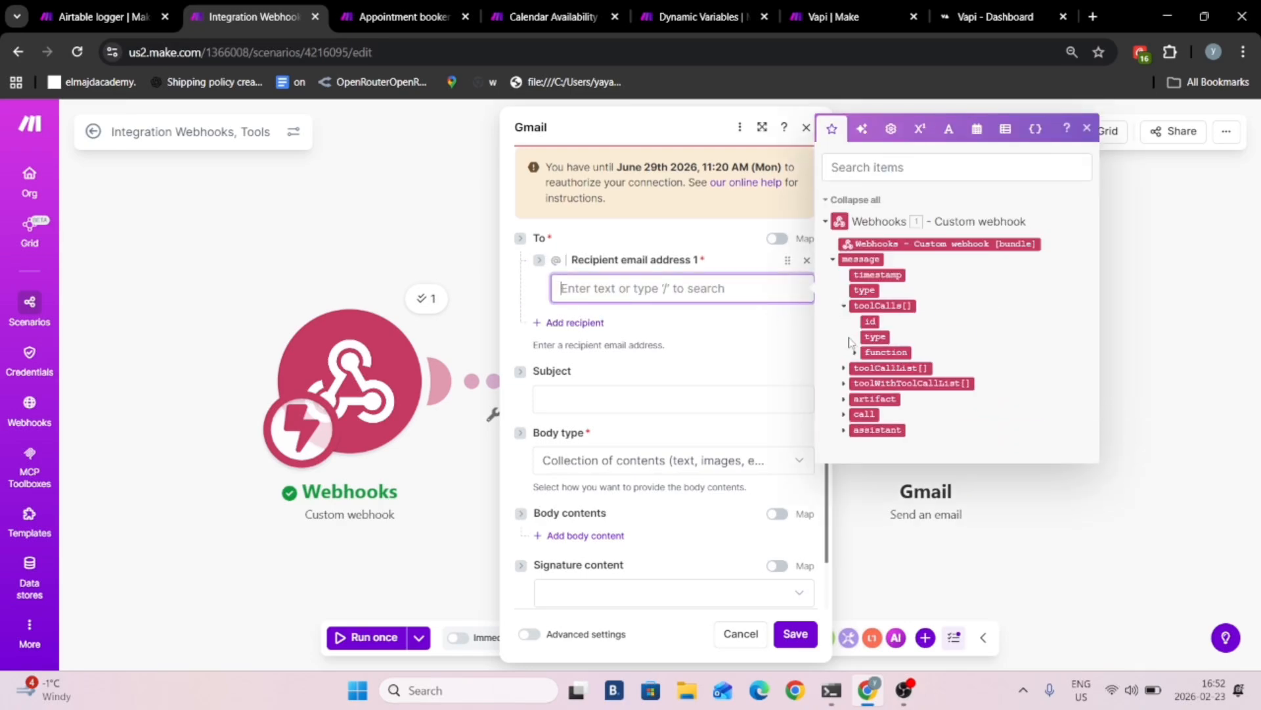
{"action": "left_click", "coordinate": [855, 346]}
{"action": "left_click", "coordinate": [866, 377]}
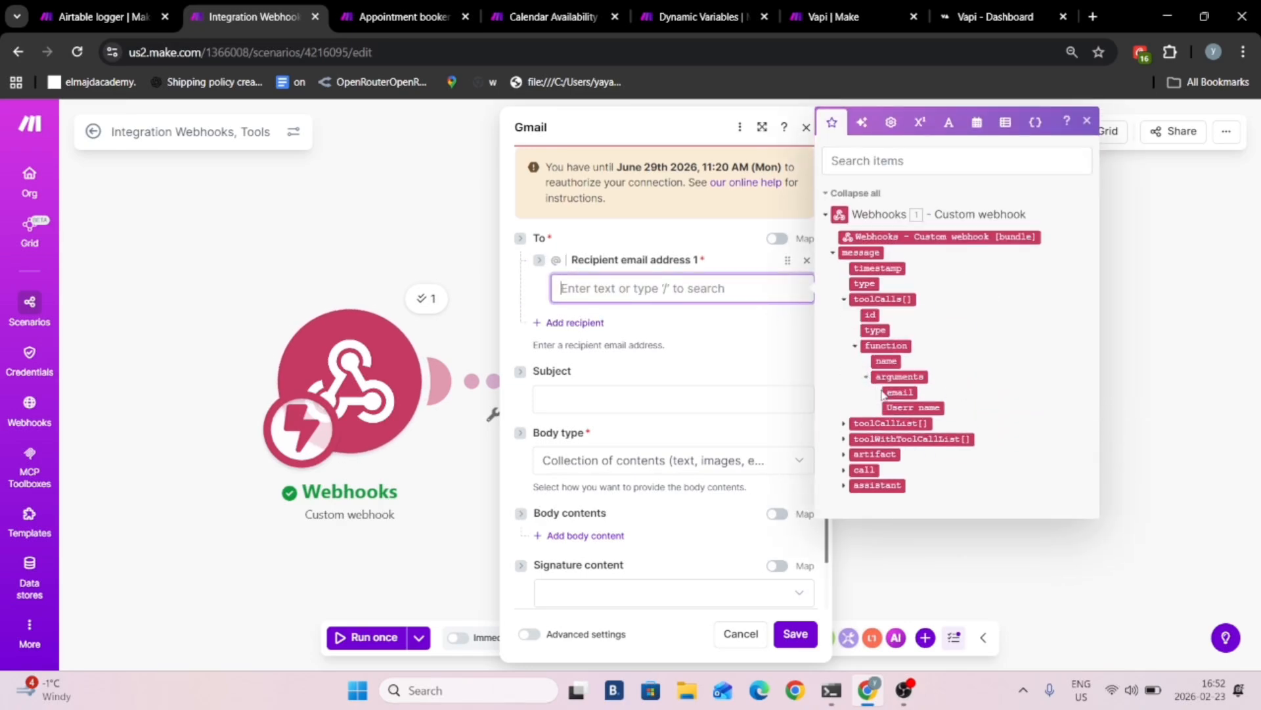
{"action": "left_click", "coordinate": [900, 392]}
- Set the Gmail subject to "Thank you" followed by the Userr name argument from the webhook's toolCalls function
{"action": "left_click", "coordinate": [603, 416]}
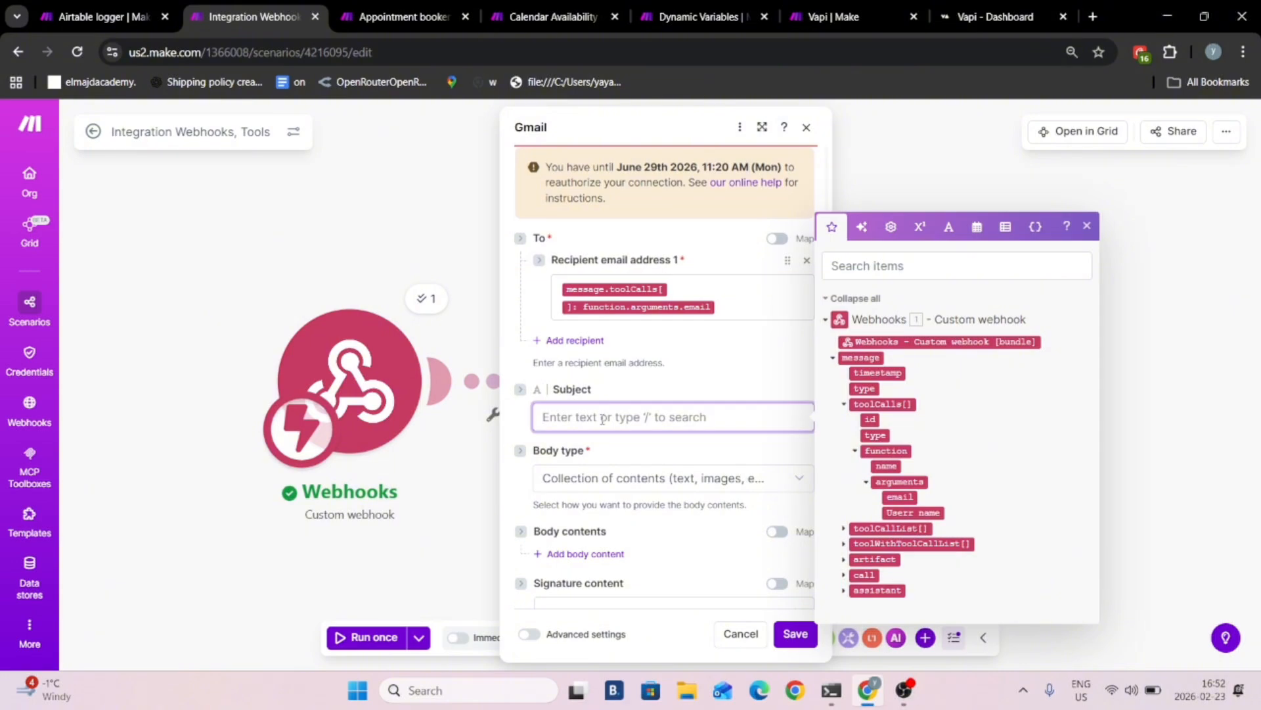
{"action": "type", "text": "Th"}
{"action": "key", "text": "BackSpace"}
{"action": "key", "text": "BackSpace"}
{"action": "key", "text": "BackSpace"}
{"action": "key", "text": "BackSpace"}
{"action": "type", "text": "hank you"}
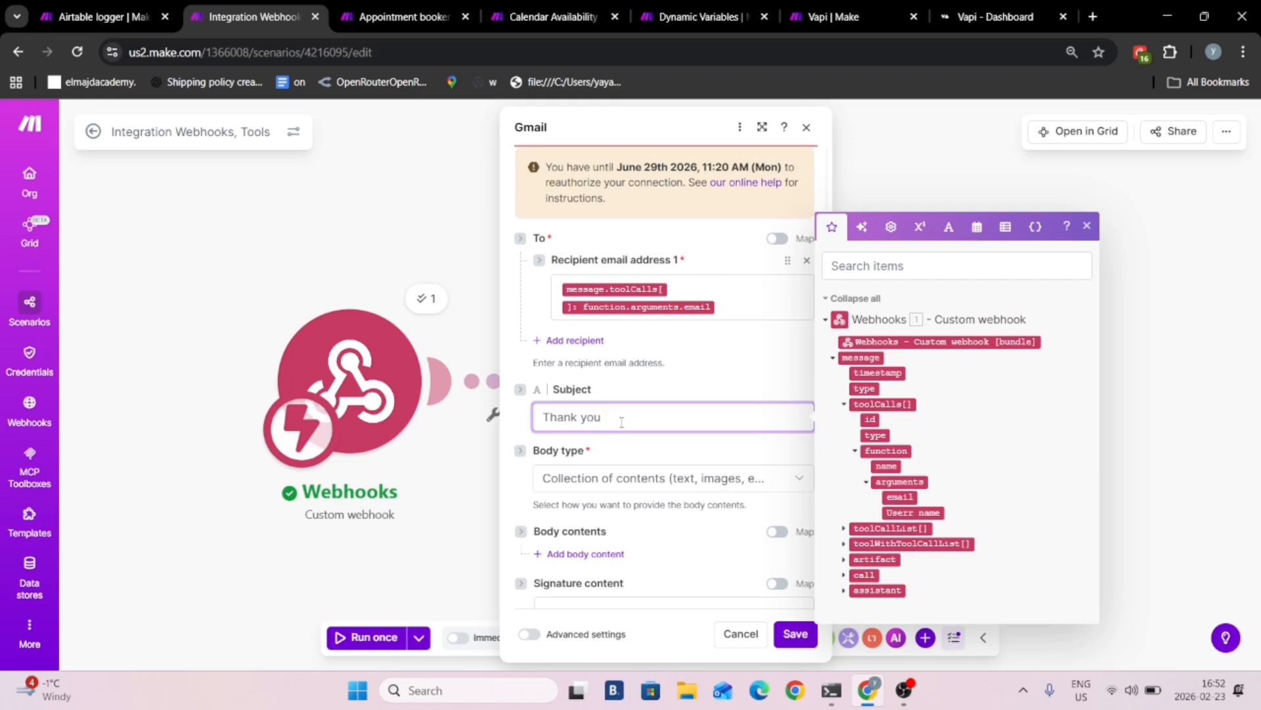
{"action": "left_click", "coordinate": [921, 513]}
- Add a body content item to the email with the text "Thank you so much"
{"action": "left_click", "coordinate": [582, 569]}
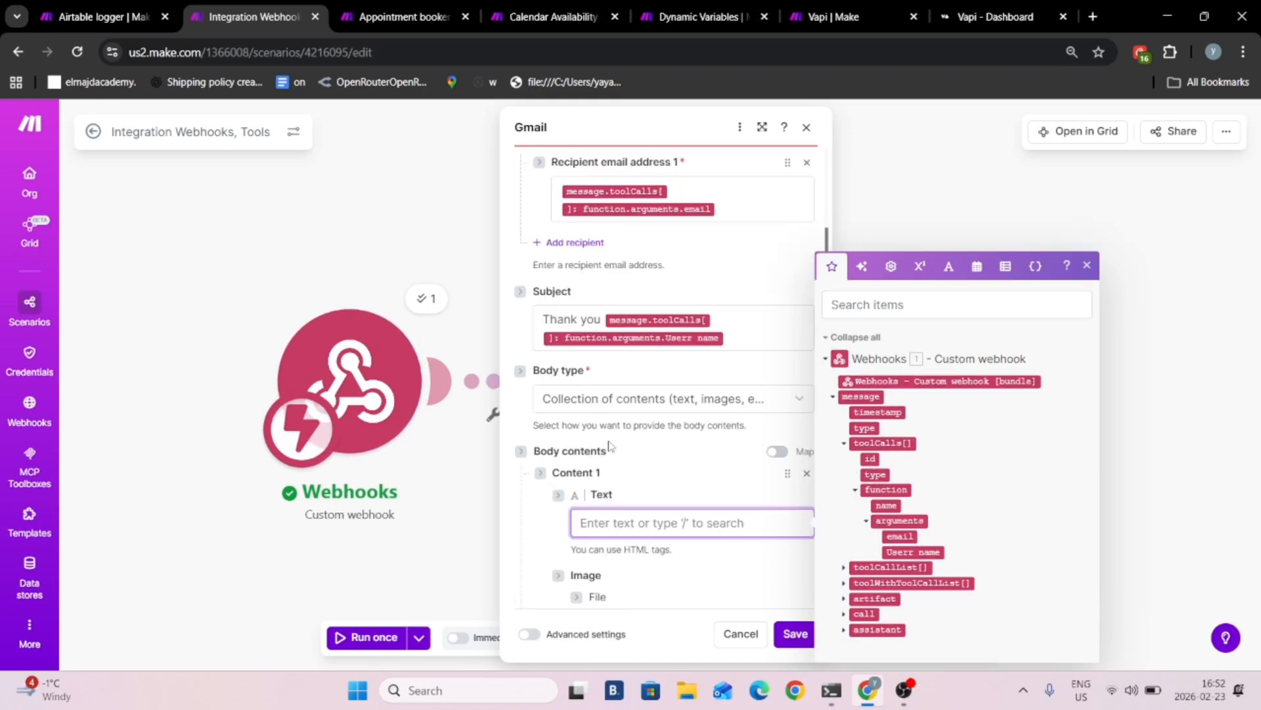
{"action": "type", "text": "Th"}
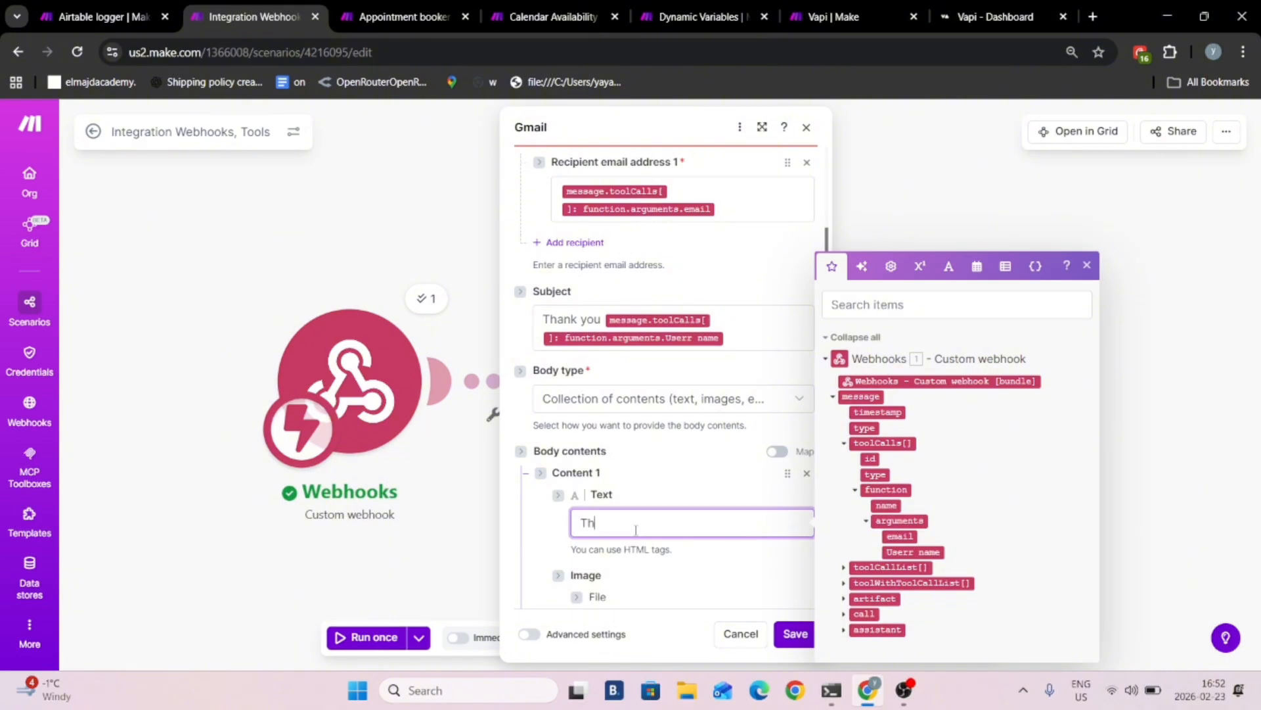
{"action": "type", "text": "ank y6o"}
{"action": "type", "text": " so much"}
{"action": "scroll", "coordinate": [635, 530], "scroll_direction": "down", "scroll_amount": 5}
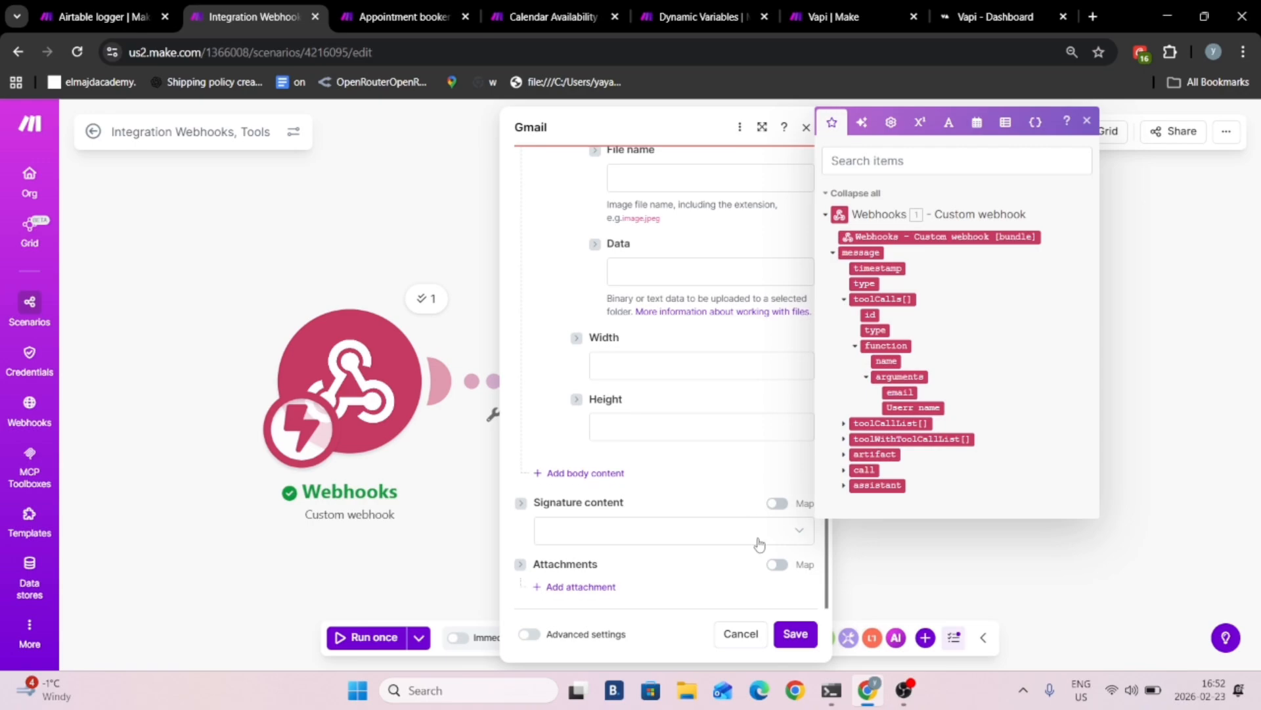
- Save the Gmail module's settings, and start and stop a single run of the scenario
{"action": "left_click", "coordinate": [792, 634]}
{"action": "left_click", "coordinate": [371, 637]}
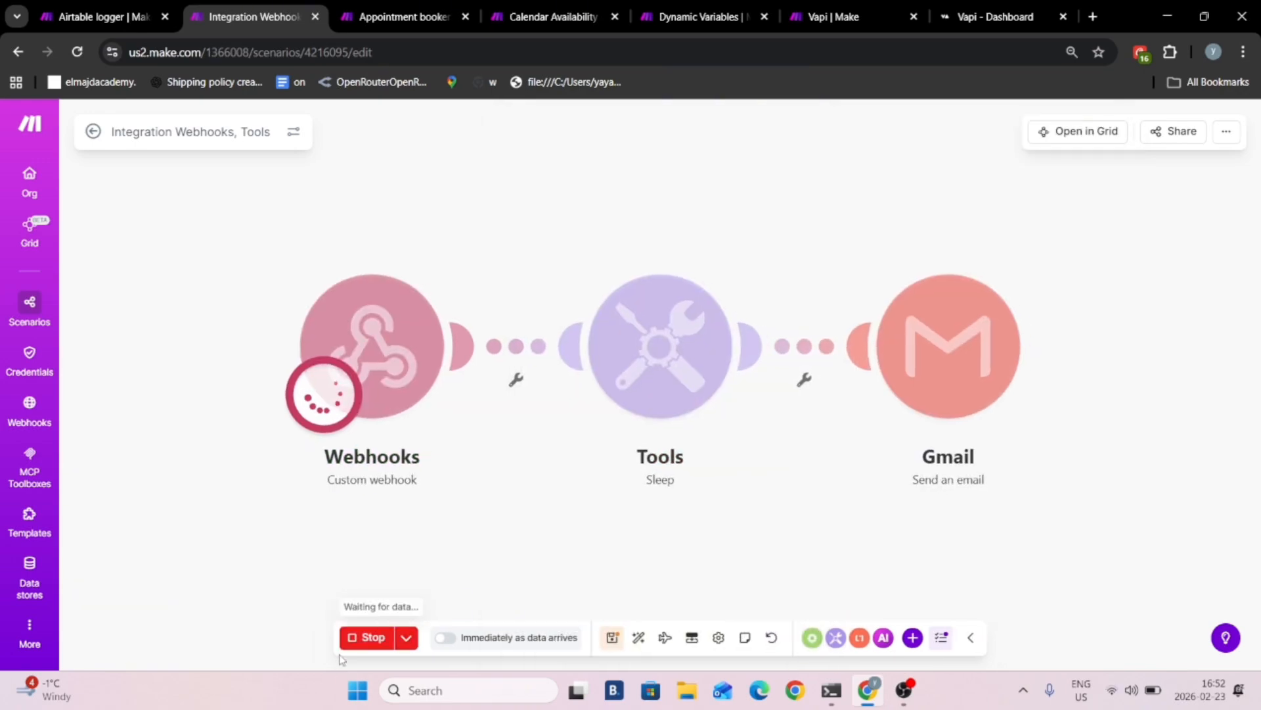
{"action": "left_click", "coordinate": [367, 637]}
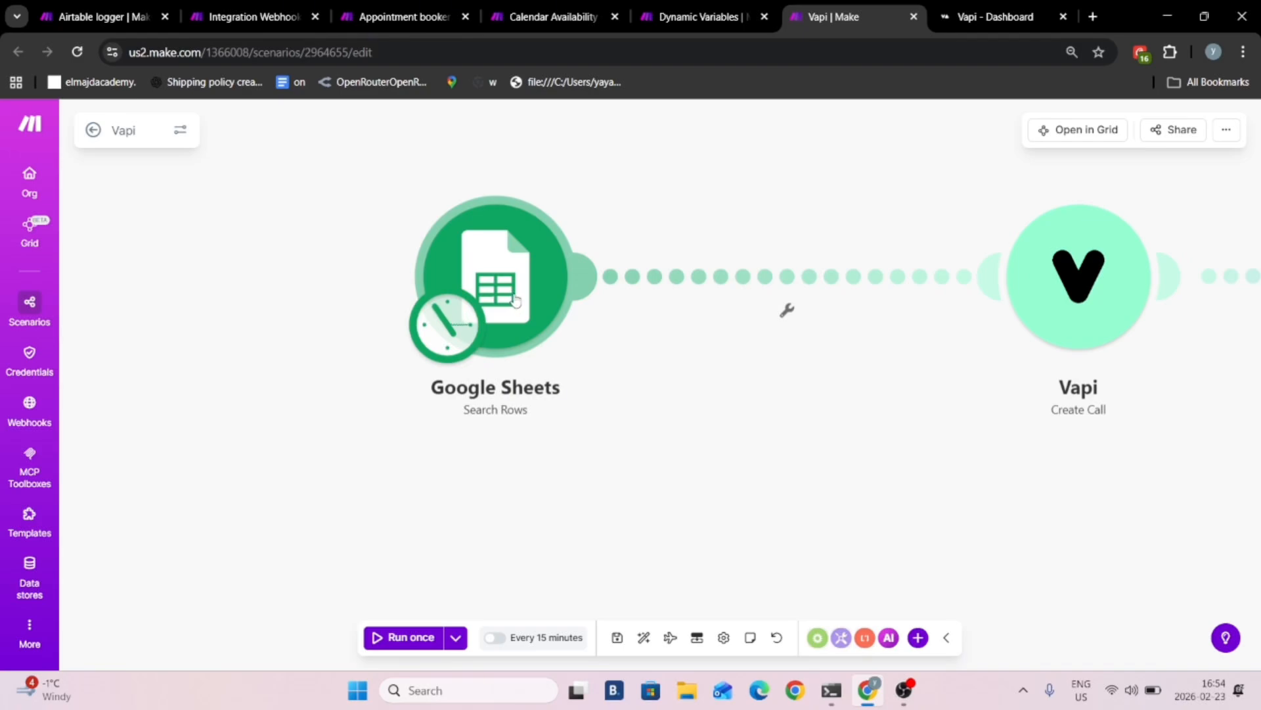
- Examine the settings of the Google Sheets Search Rows and Vapi Create Call modules in the Vapi scenario
{"action": "left_click", "coordinate": [515, 296]}
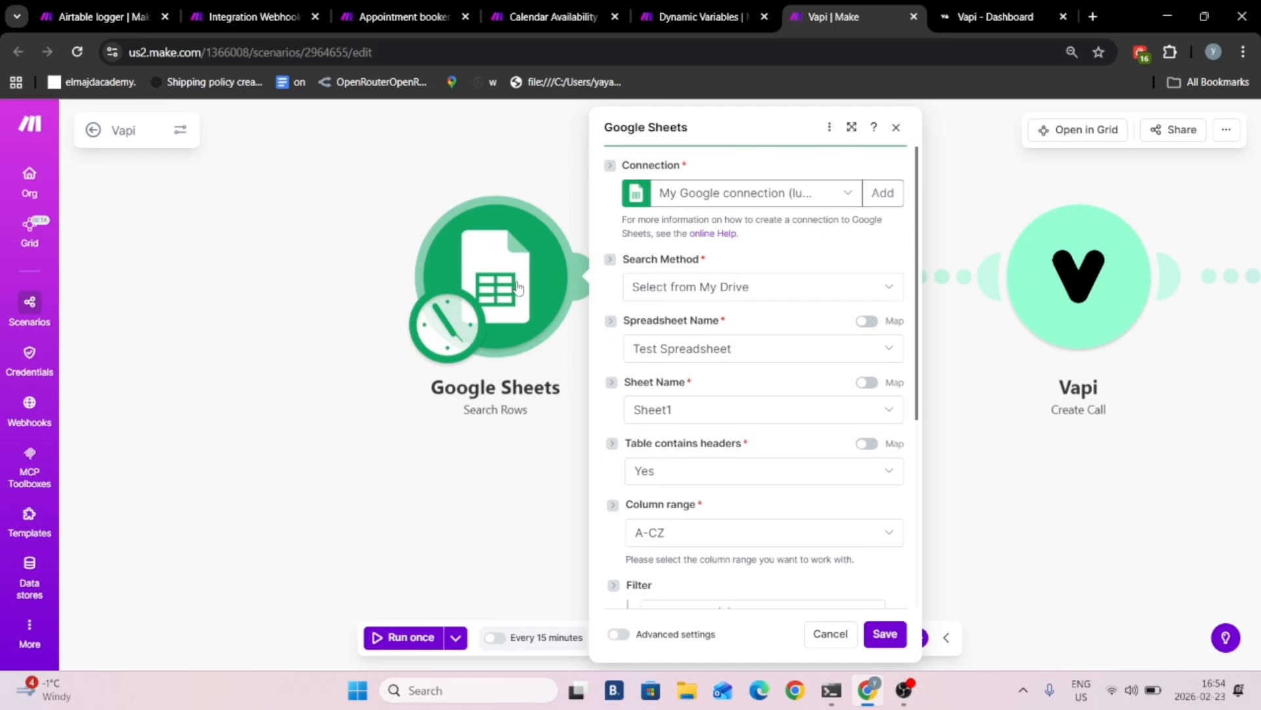
{"action": "left_click_drag", "start_coordinate": [468, 143], "coordinate": [25, 207]}
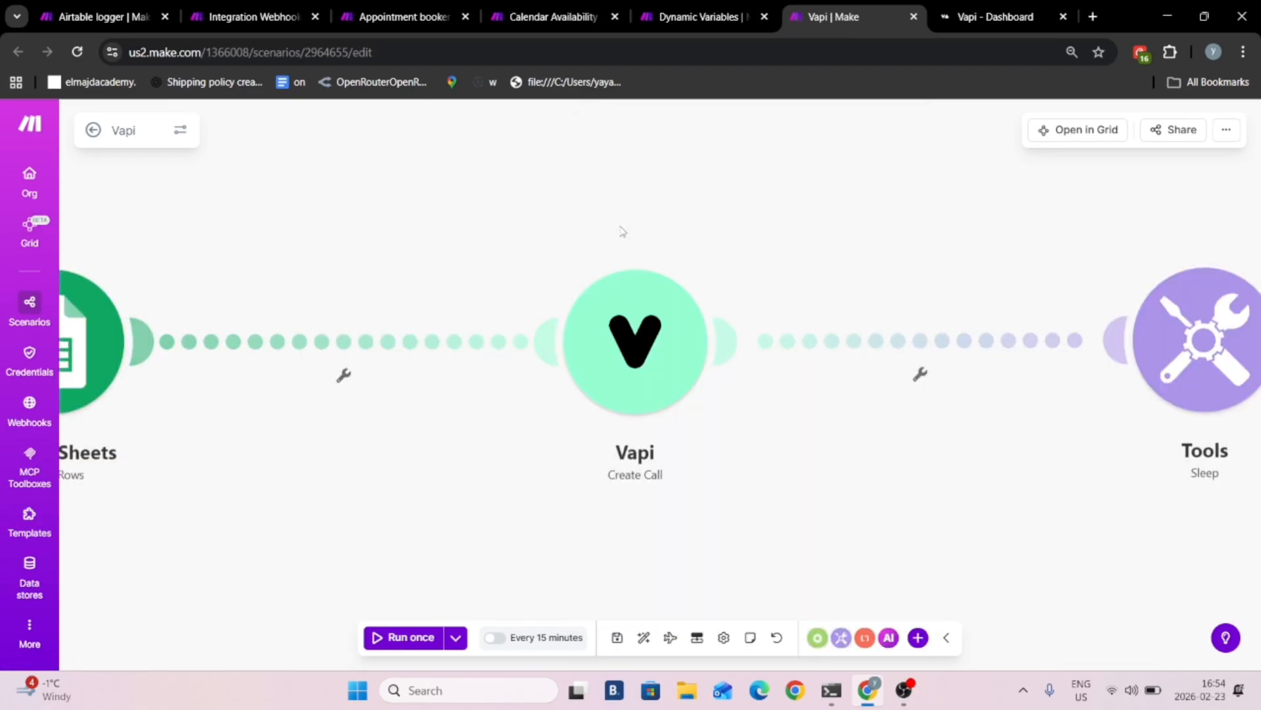
{"action": "left_click_drag", "start_coordinate": [677, 140], "coordinate": [604, 133]}
{"action": "left_click", "coordinate": [601, 281]}
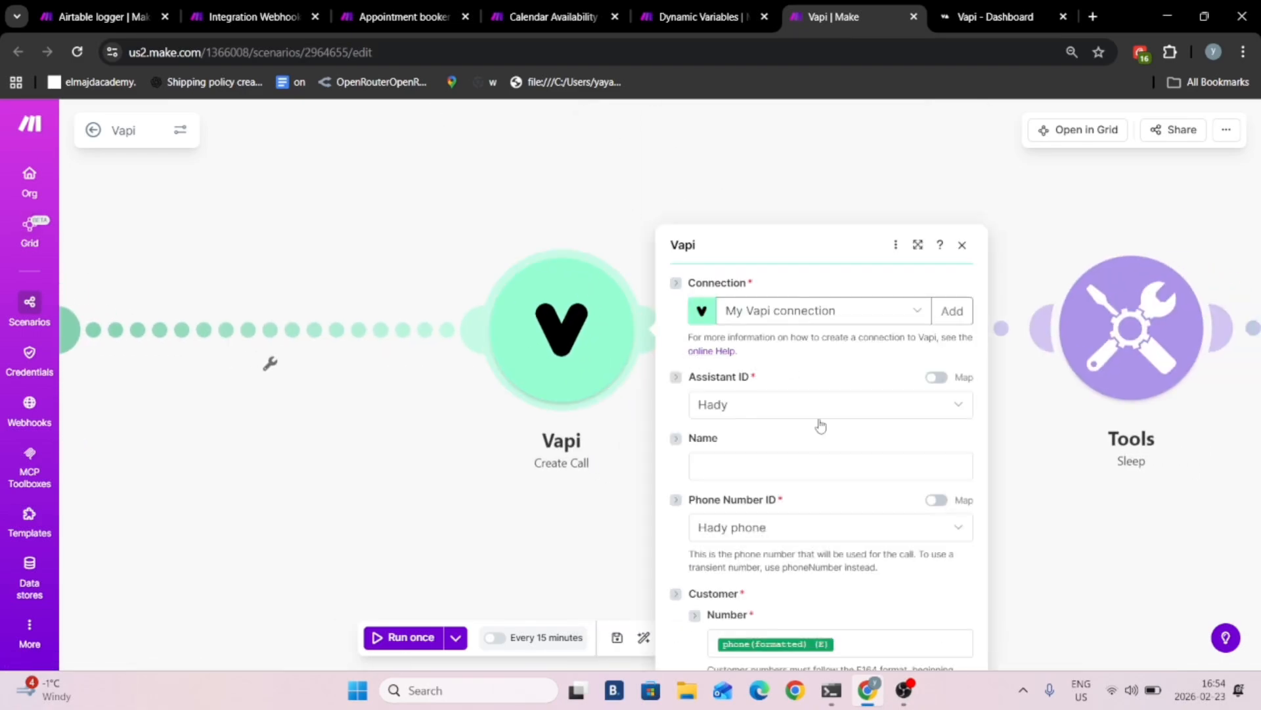
{"action": "scroll", "coordinate": [854, 460], "scroll_direction": "down", "scroll_amount": 5}
{"action": "scroll", "coordinate": [793, 290], "scroll_direction": "up", "scroll_amount": 5}
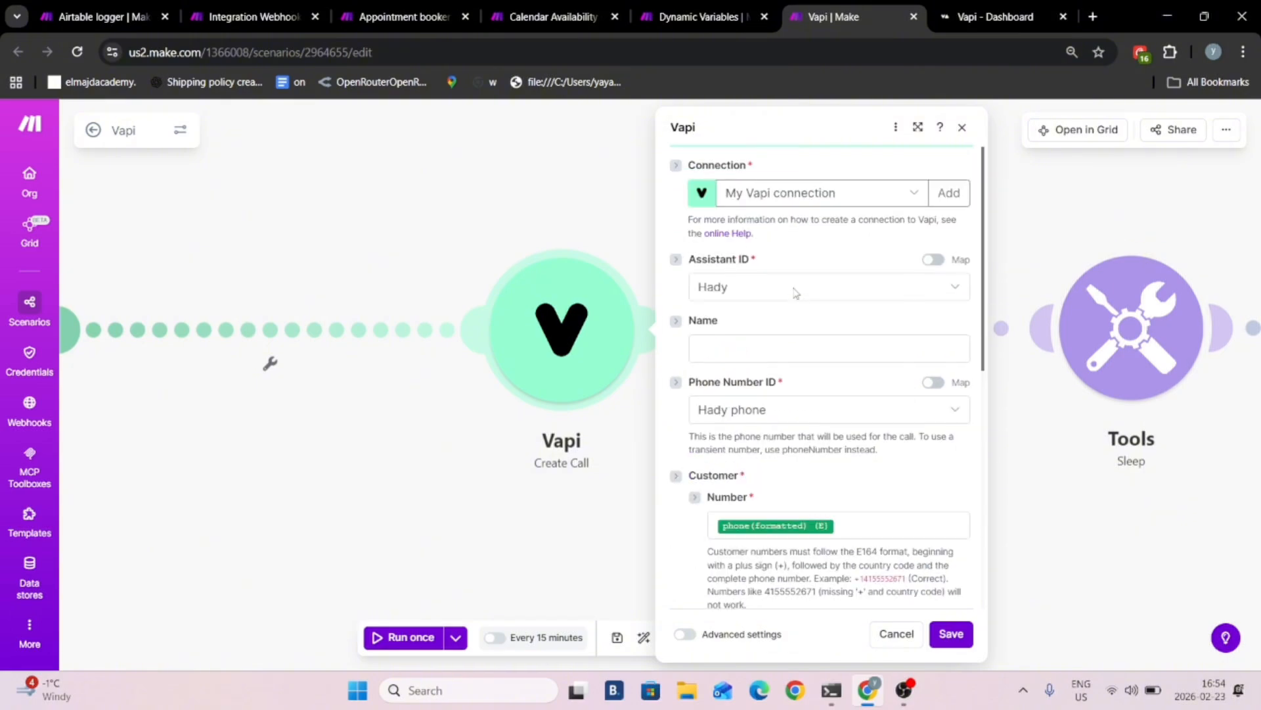
{"action": "left_click", "coordinate": [431, 217]}
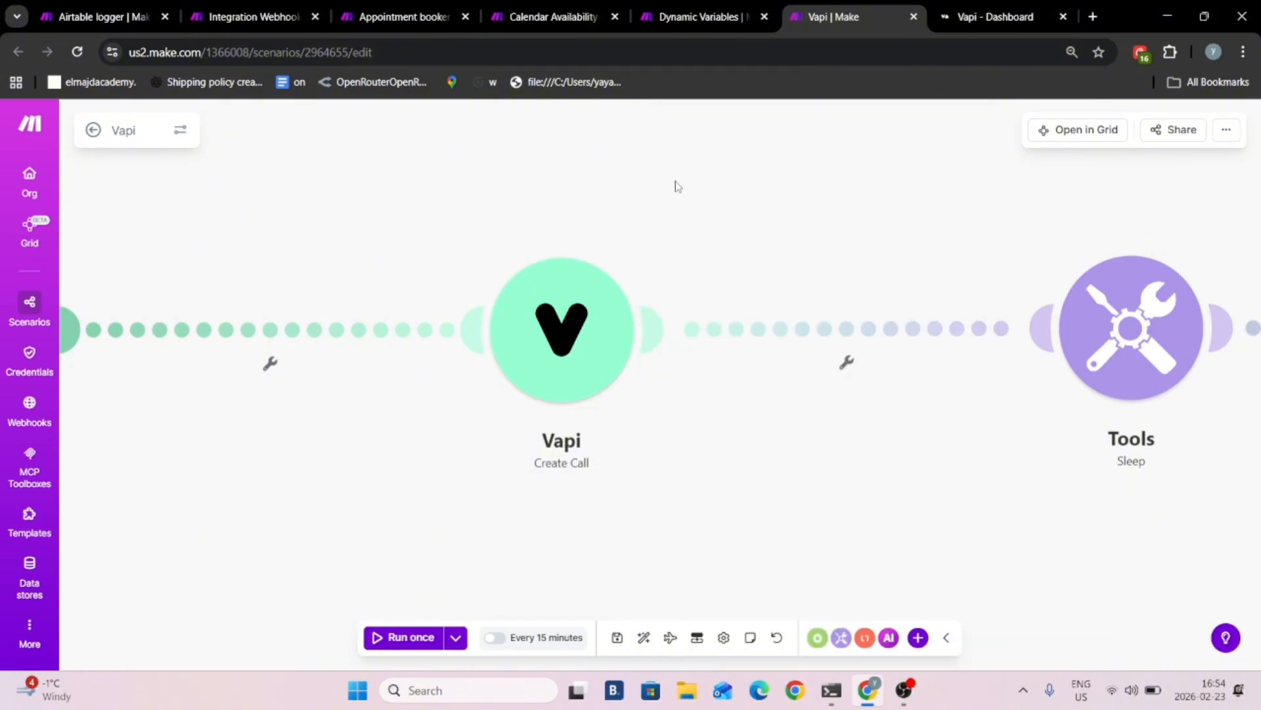
- Look at the Vapi scenario's Sleep module and the Google Sheets row update that follows it
{"action": "left_click_drag", "start_coordinate": [546, 188], "coordinate": [130, 201]}
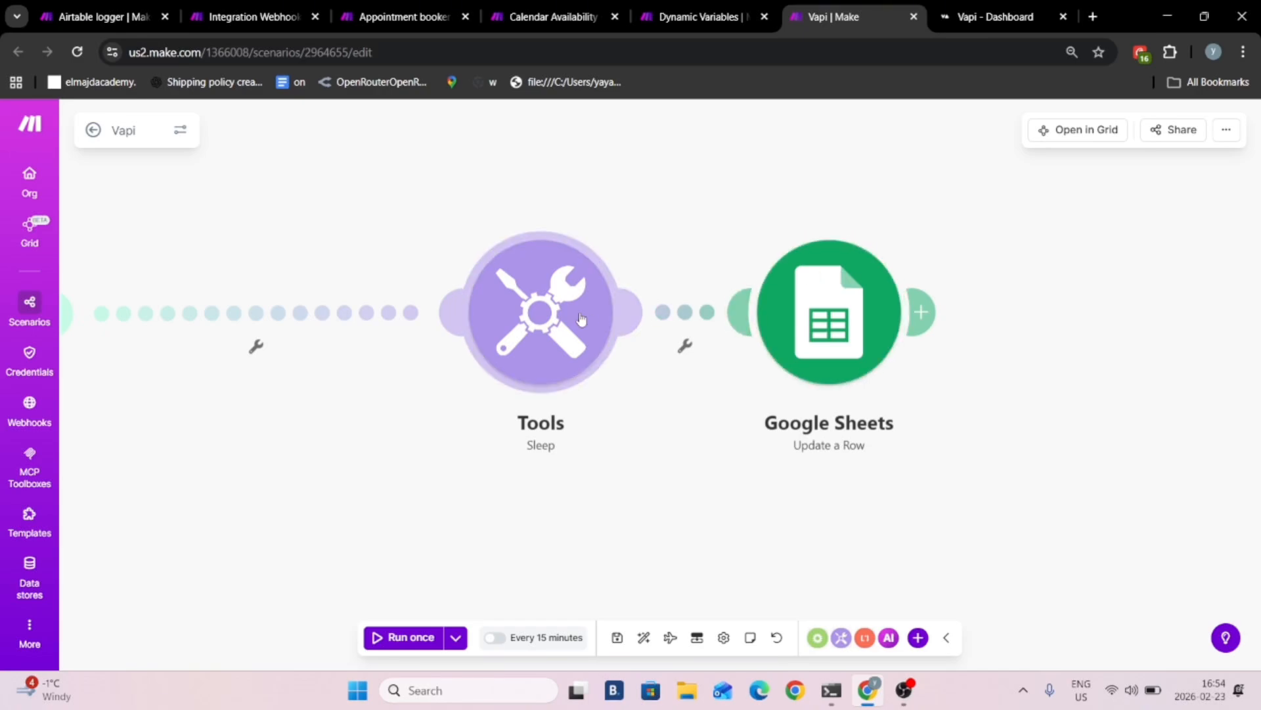
{"action": "left_click", "coordinate": [525, 263]}
{"action": "left_click", "coordinate": [508, 187]}
- Examine the custom webhook and the Google Sheets Search Rows settings in the Dynamic Variables scenario
{"action": "left_click", "coordinate": [694, 15]}
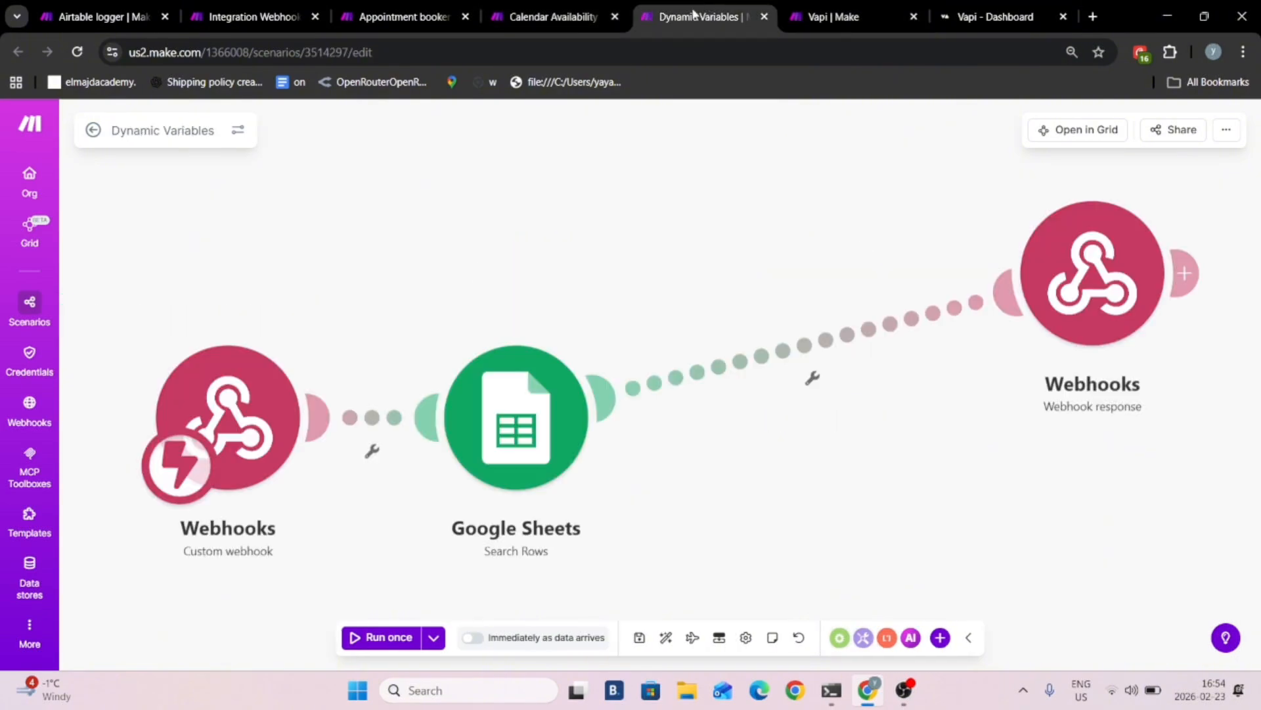
{"action": "left_click_drag", "start_coordinate": [380, 242], "coordinate": [582, 119]}
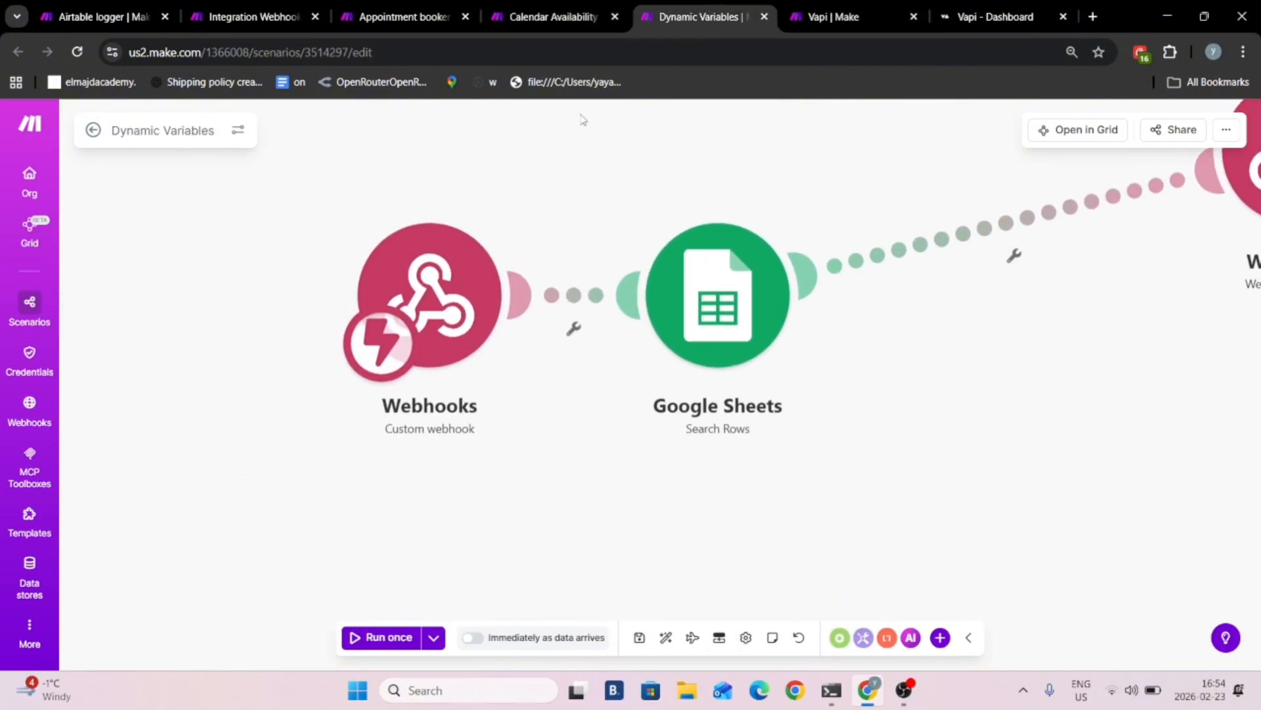
{"action": "left_click", "coordinate": [431, 296]}
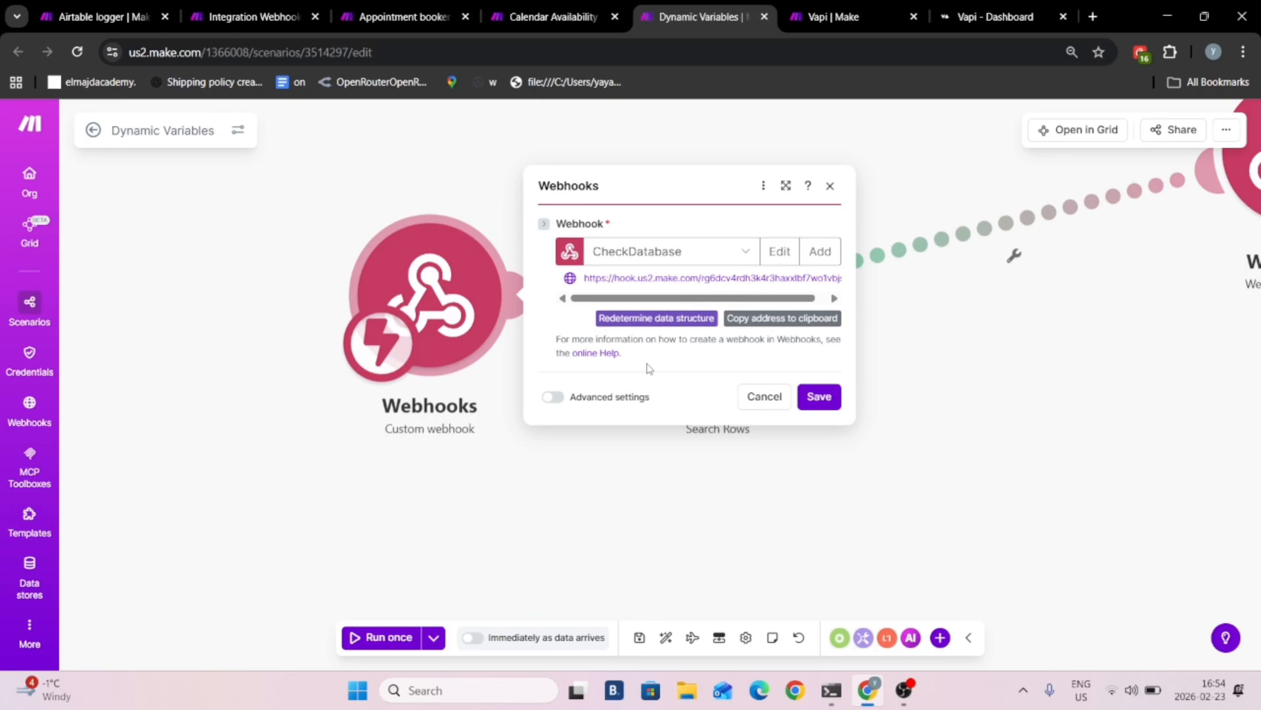
{"action": "left_click", "coordinate": [810, 391]}
{"action": "left_click", "coordinate": [742, 372]}
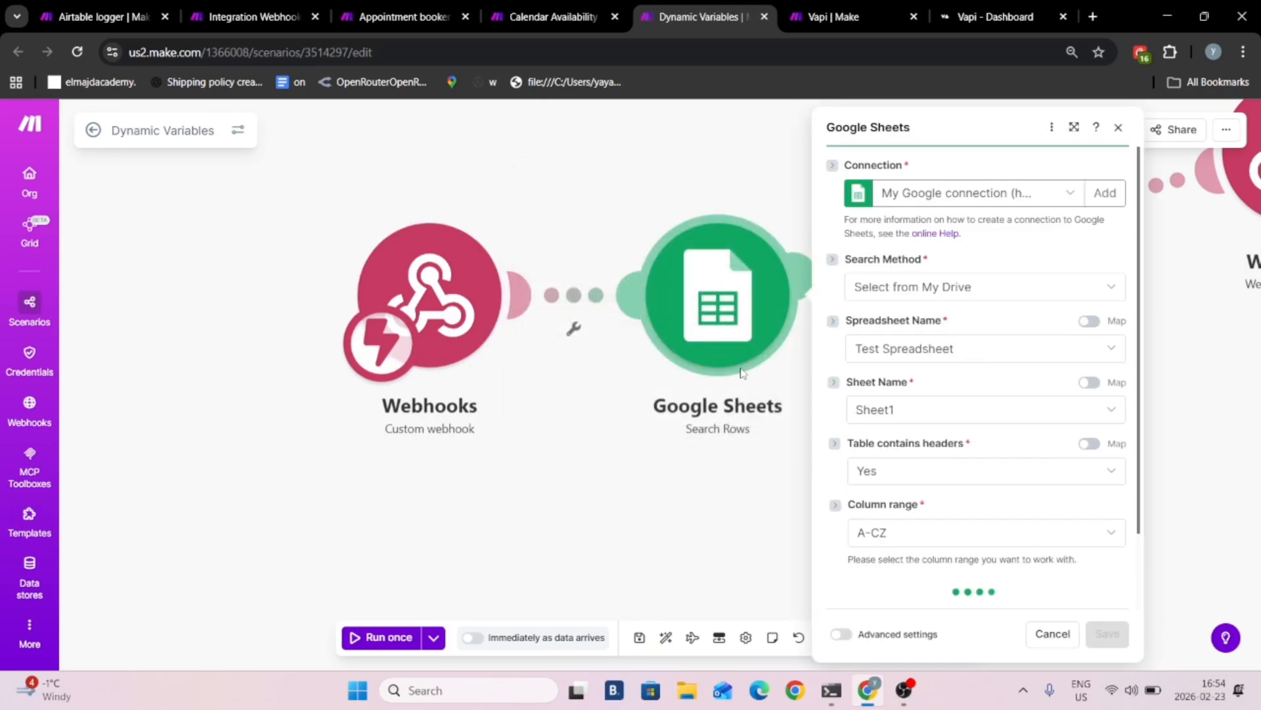
- Compare with the Vapi scenario and inspect the JSON body of the Dynamic Variables scenario's webhook response
{"action": "left_click", "coordinate": [831, 16]}
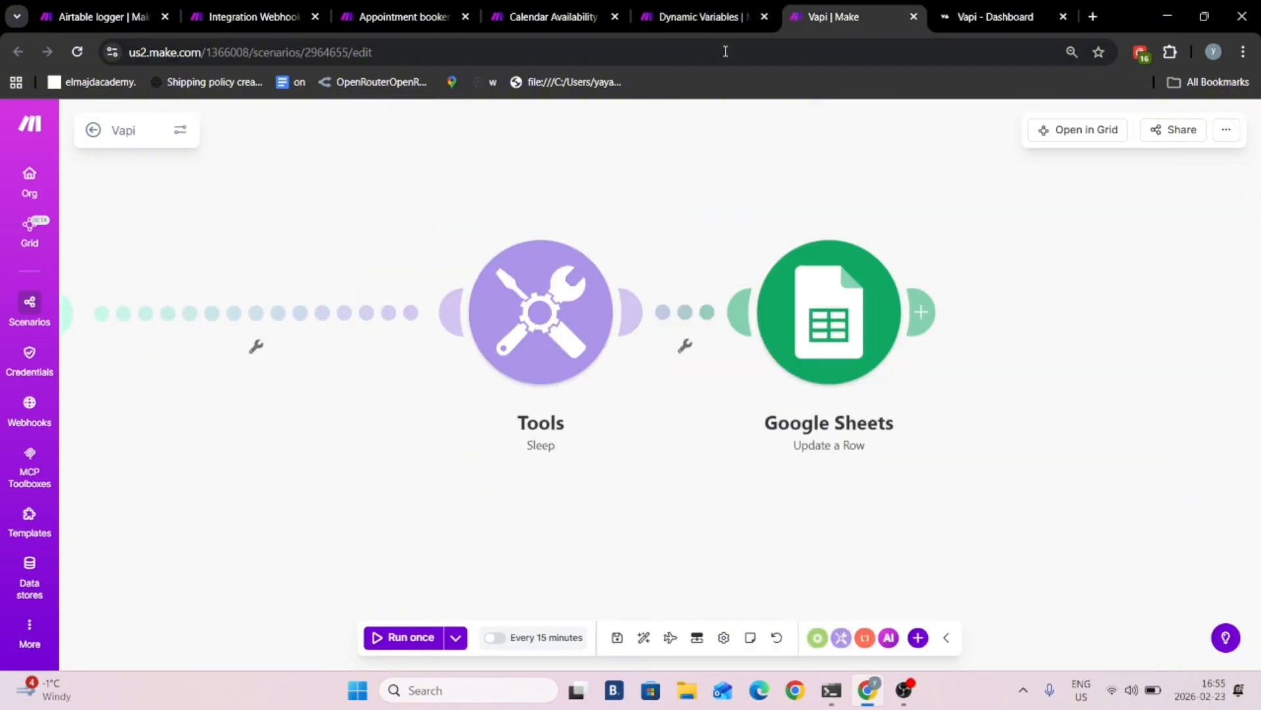
{"action": "left_click", "coordinate": [691, 12]}
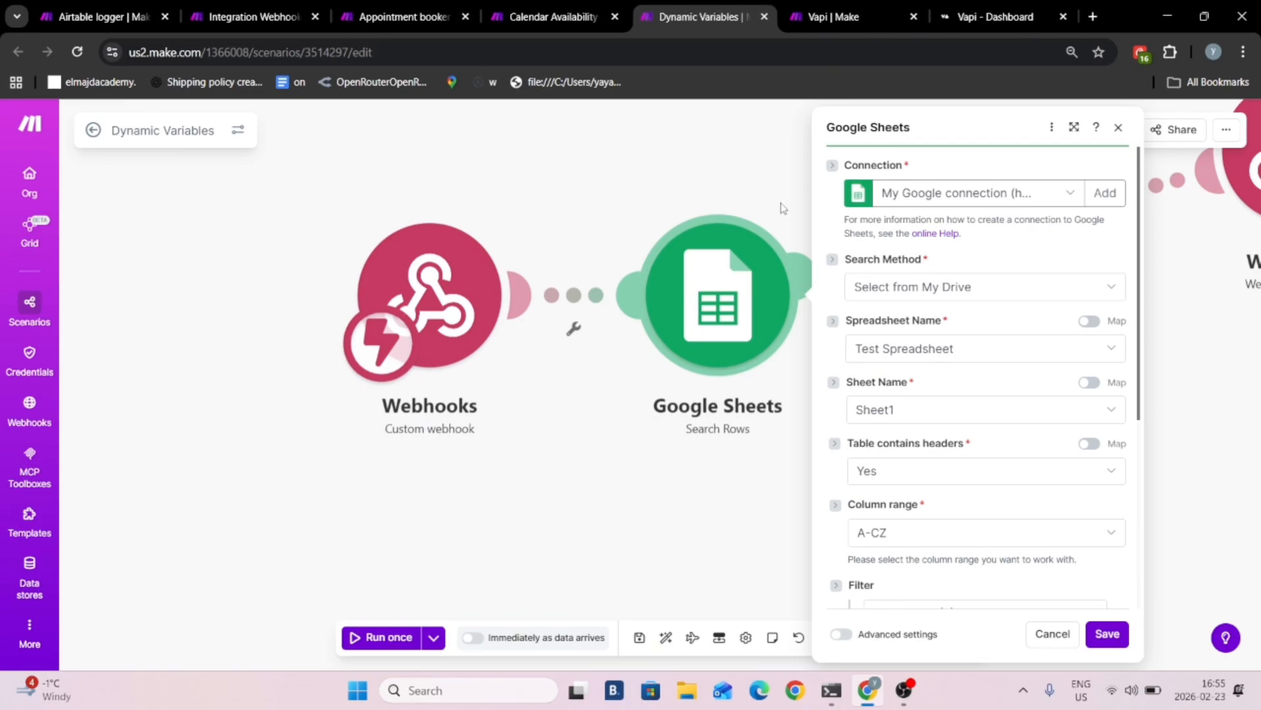
{"action": "left_click", "coordinate": [1244, 177]}
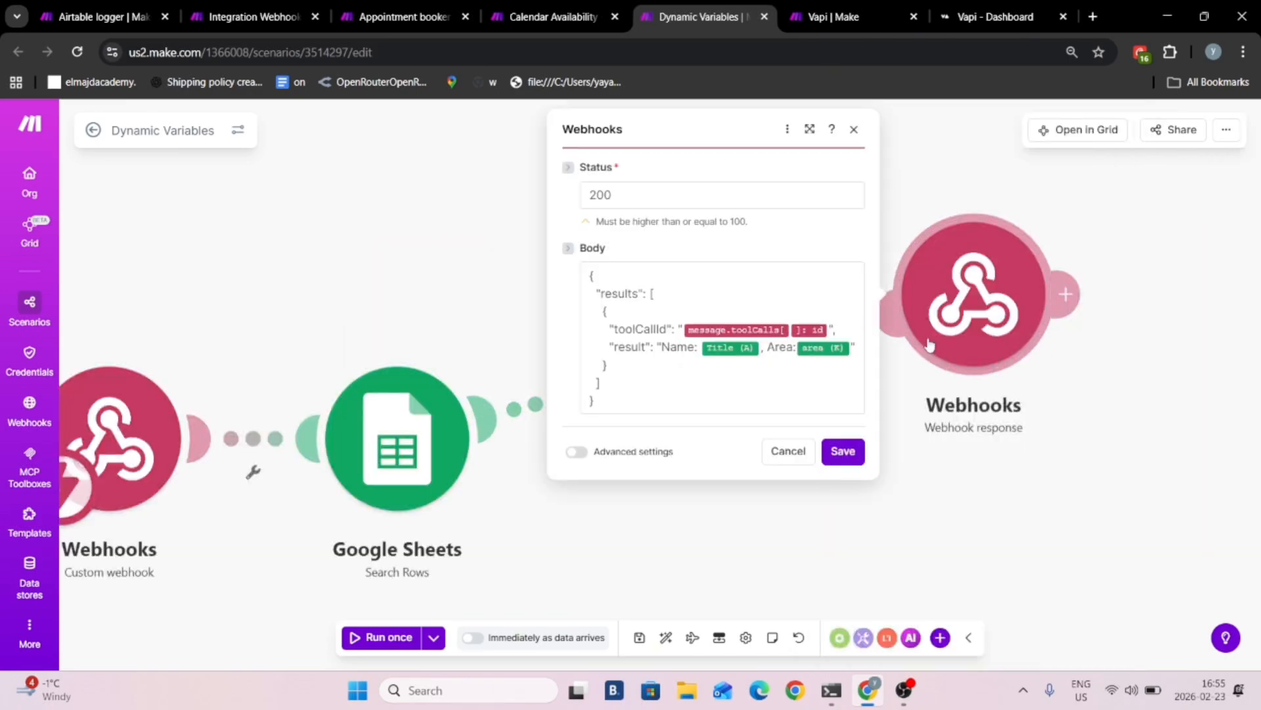
{"action": "left_click_drag", "start_coordinate": [587, 274], "coordinate": [687, 394]}
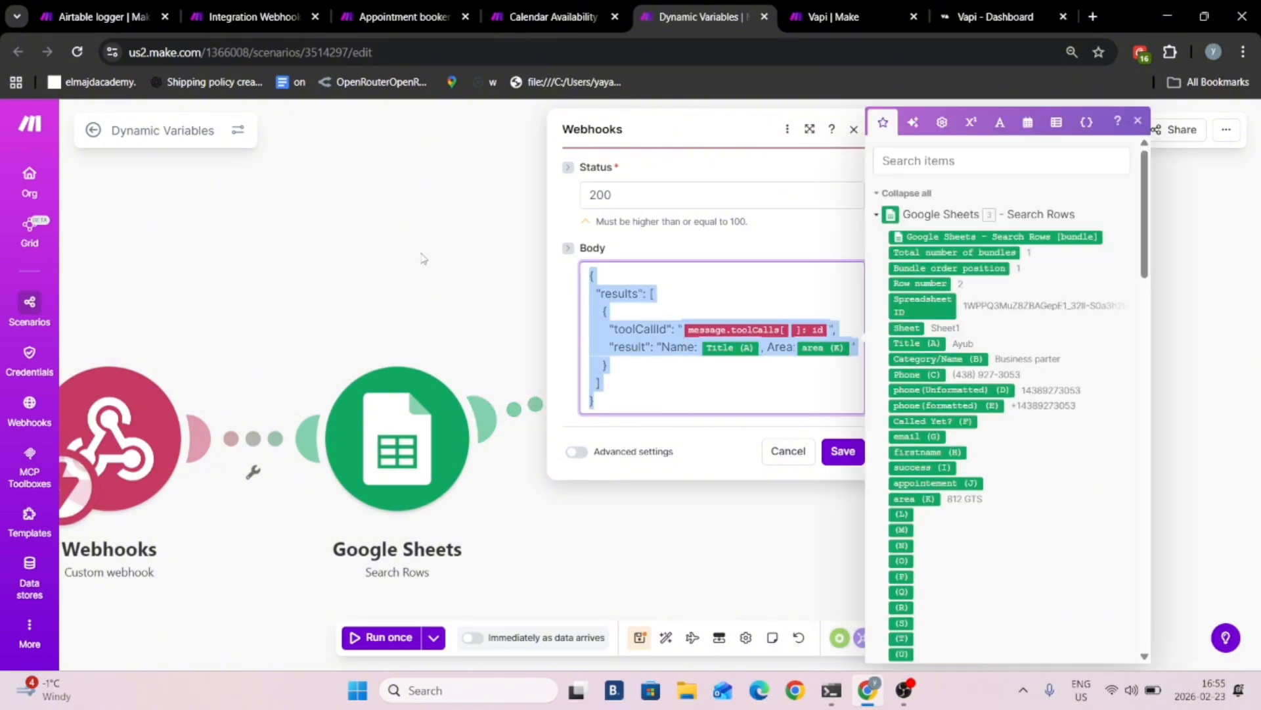
- Check the data received by the custom webhook in the Calendar Availability Check scenario's last run
{"action": "key", "text": "ctrl+shift+Tab"}
{"action": "left_click_drag", "start_coordinate": [625, 250], "coordinate": [588, 200]}
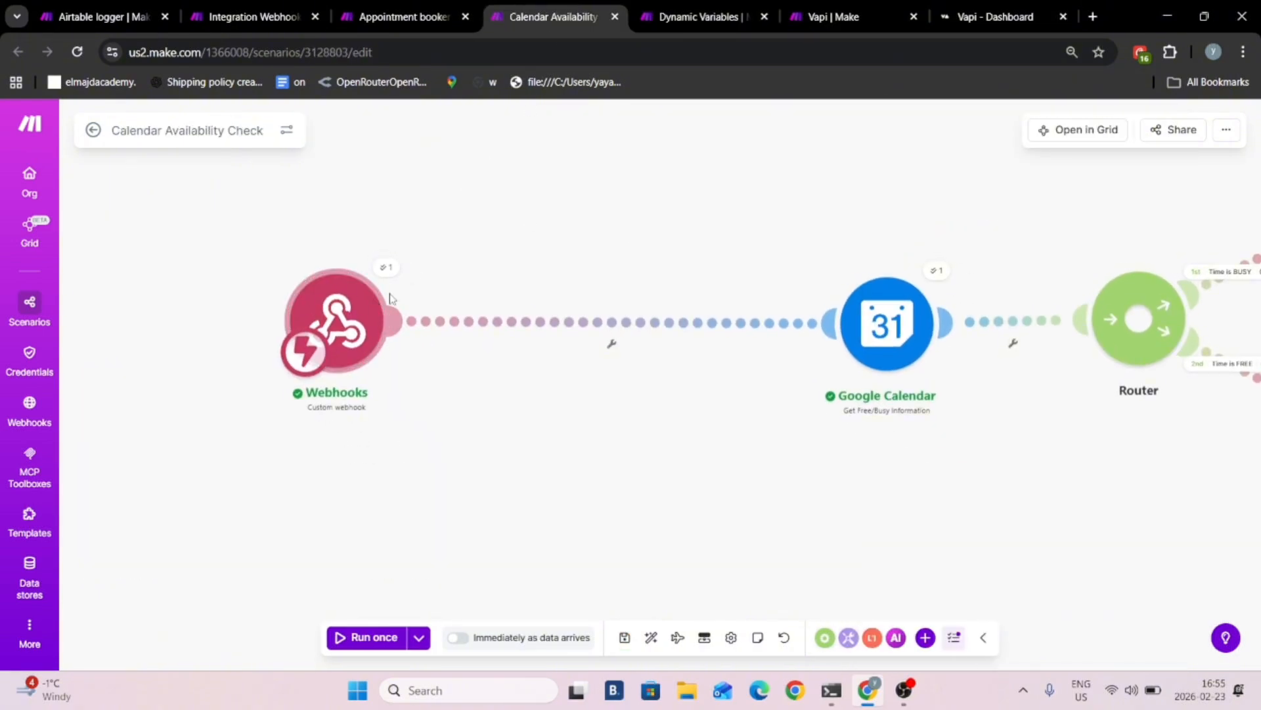
{"action": "left_click", "coordinate": [388, 268]}
{"action": "left_click", "coordinate": [315, 187]}
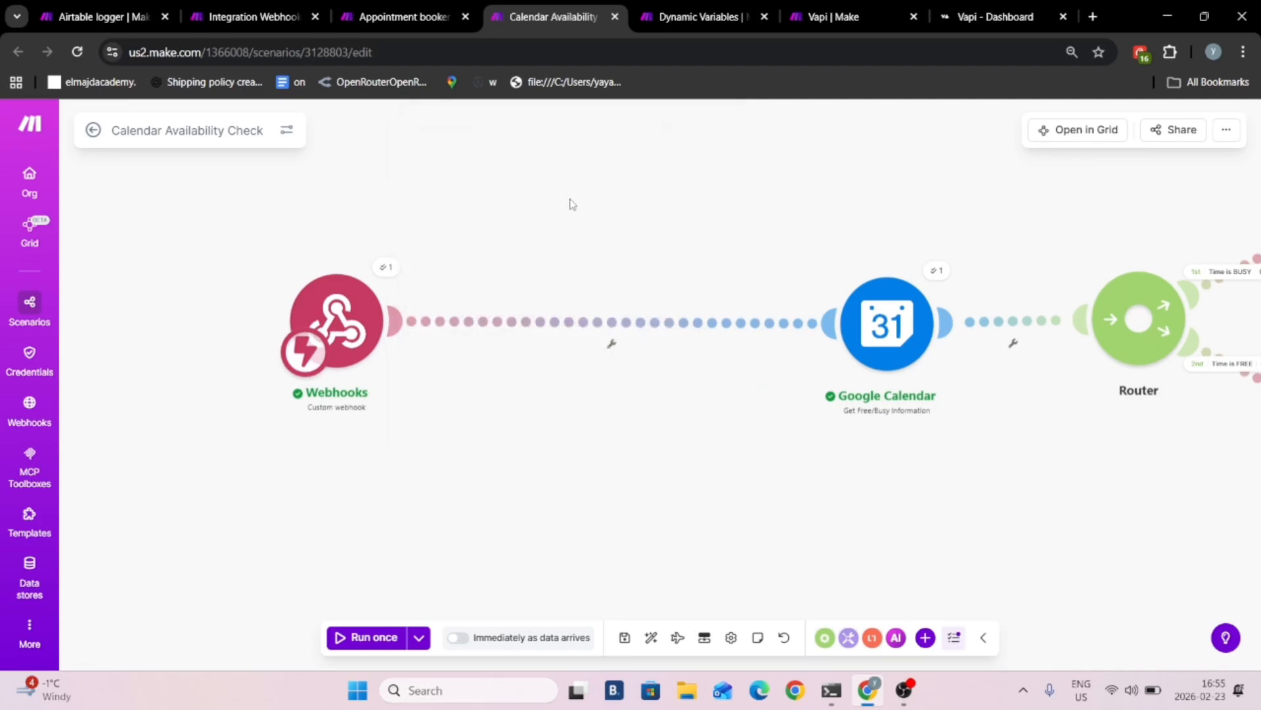
- Examine the router's "Time is BUSY" and "Time is FREE" filter conditions in the Calendar Availability Check scenario
{"action": "left_click_drag", "start_coordinate": [765, 222], "coordinate": [346, 201]}
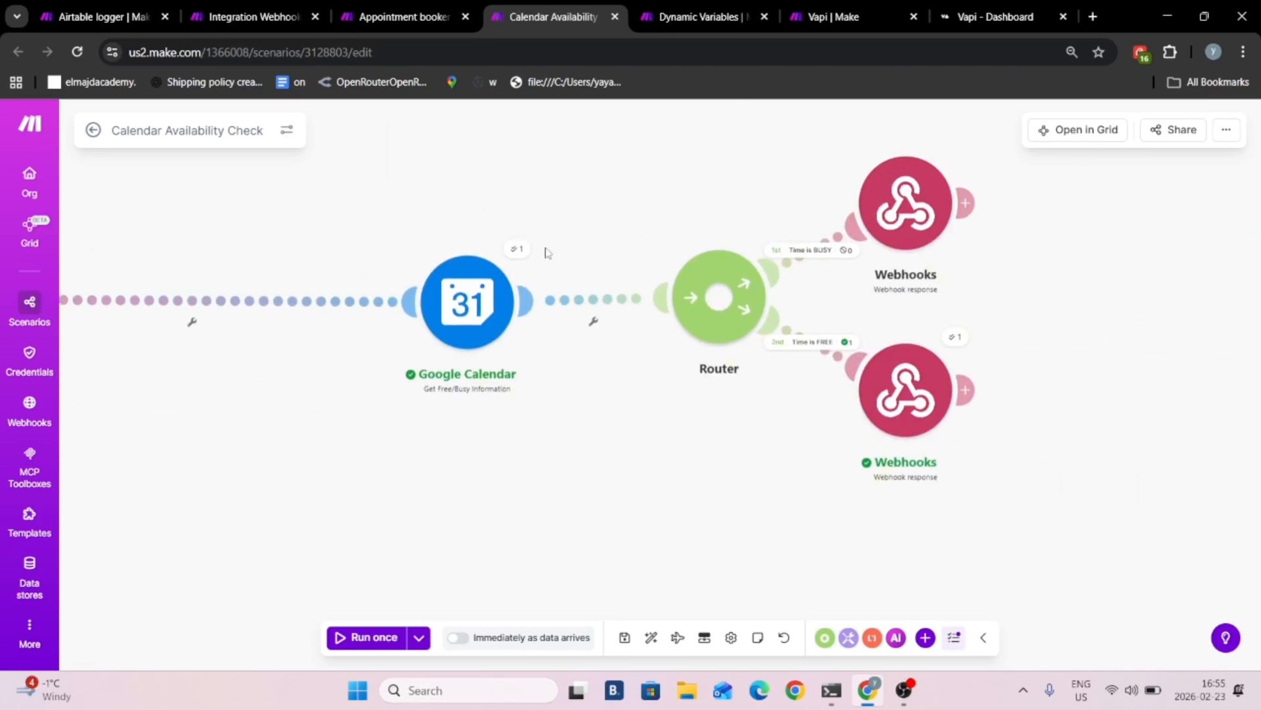
{"action": "left_click_drag", "start_coordinate": [694, 214], "coordinate": [576, 252]}
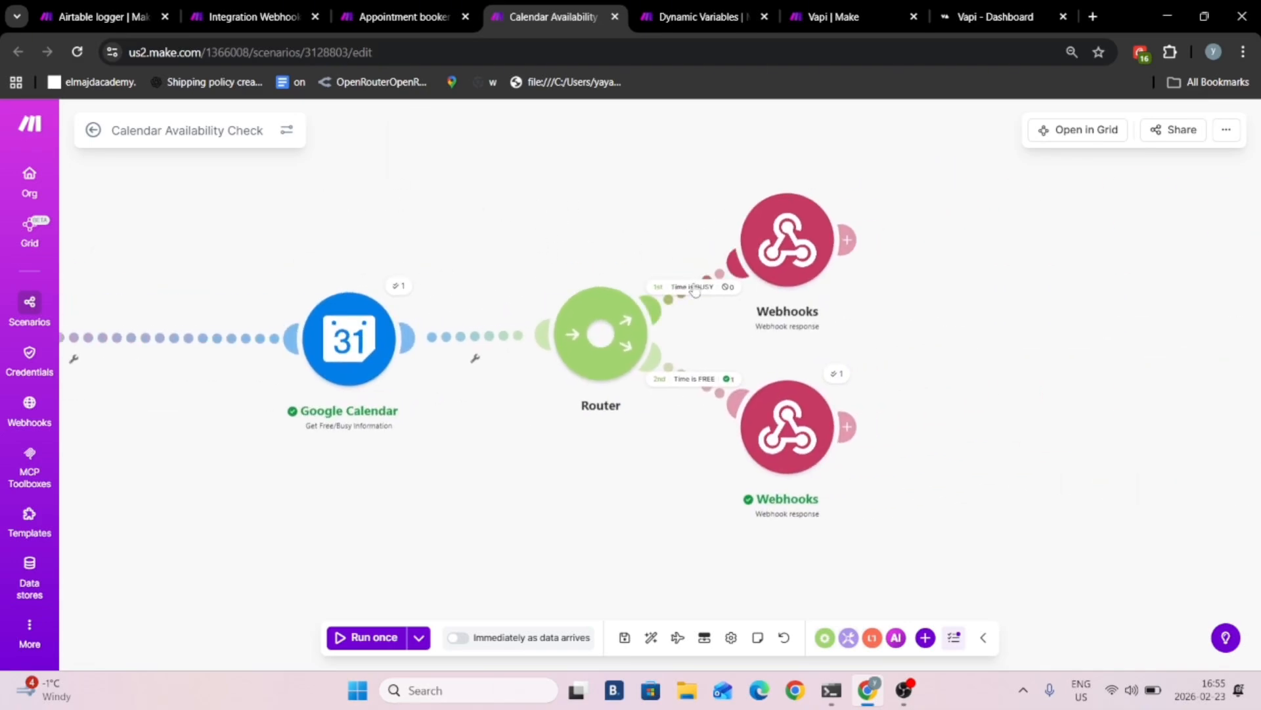
{"action": "left_click", "coordinate": [696, 285]}
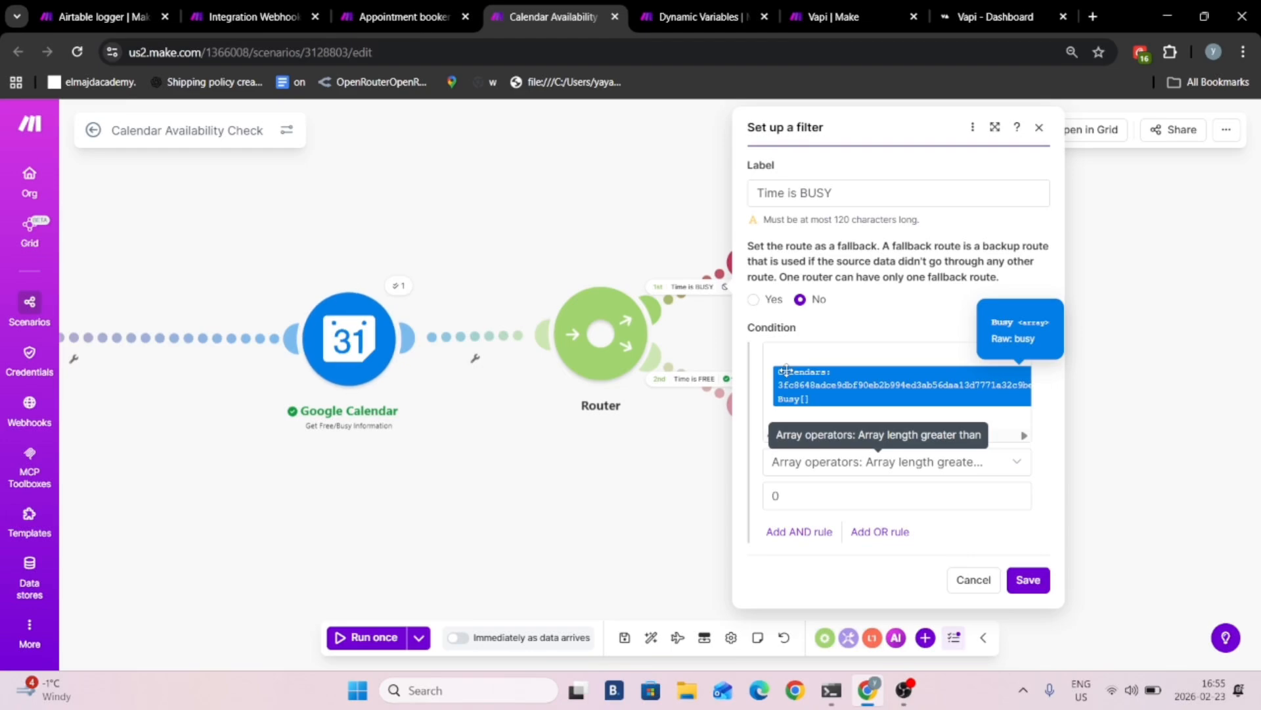
{"action": "left_click_drag", "start_coordinate": [691, 206], "coordinate": [704, 224]}
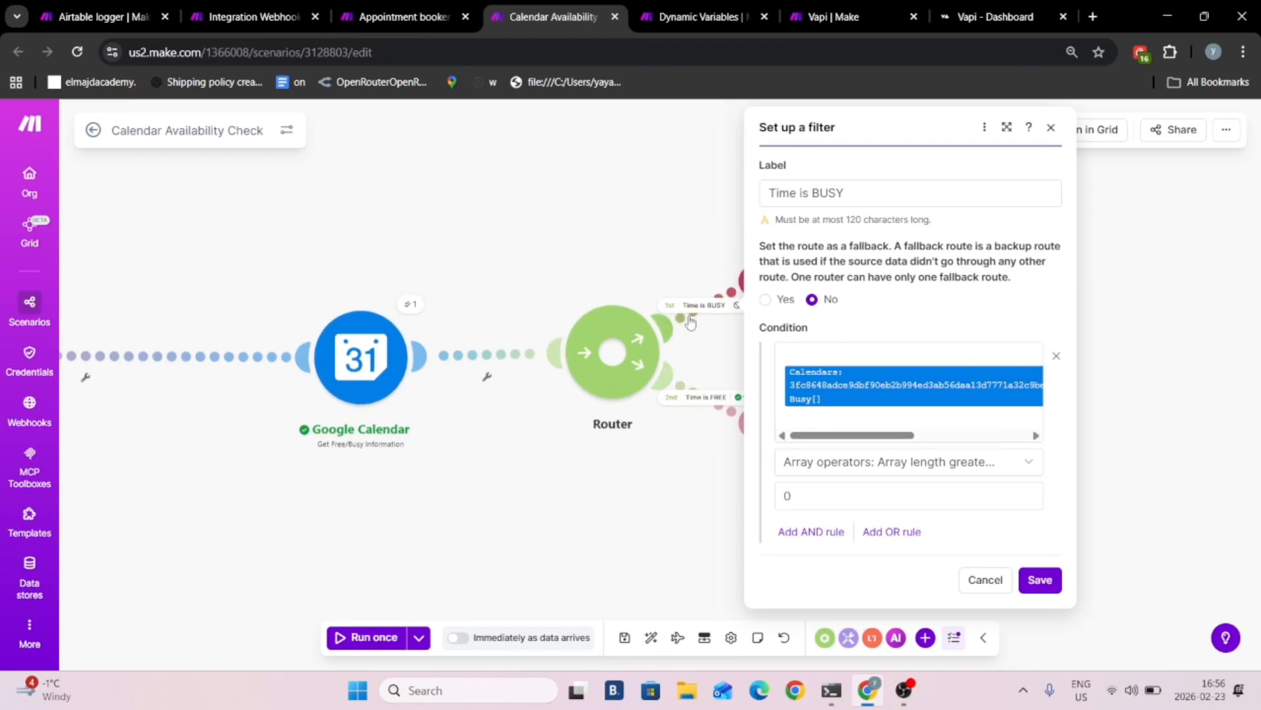
{"action": "left_click", "coordinate": [677, 360]}
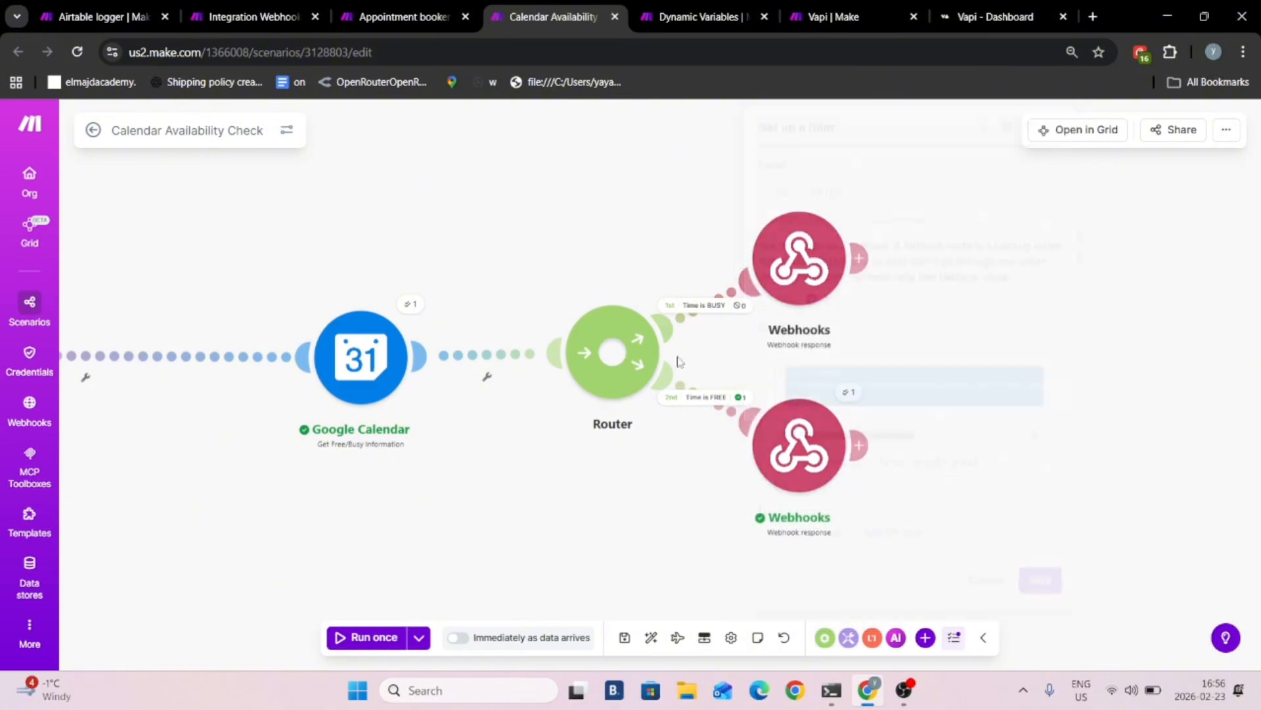
{"action": "left_click", "coordinate": [696, 403]}
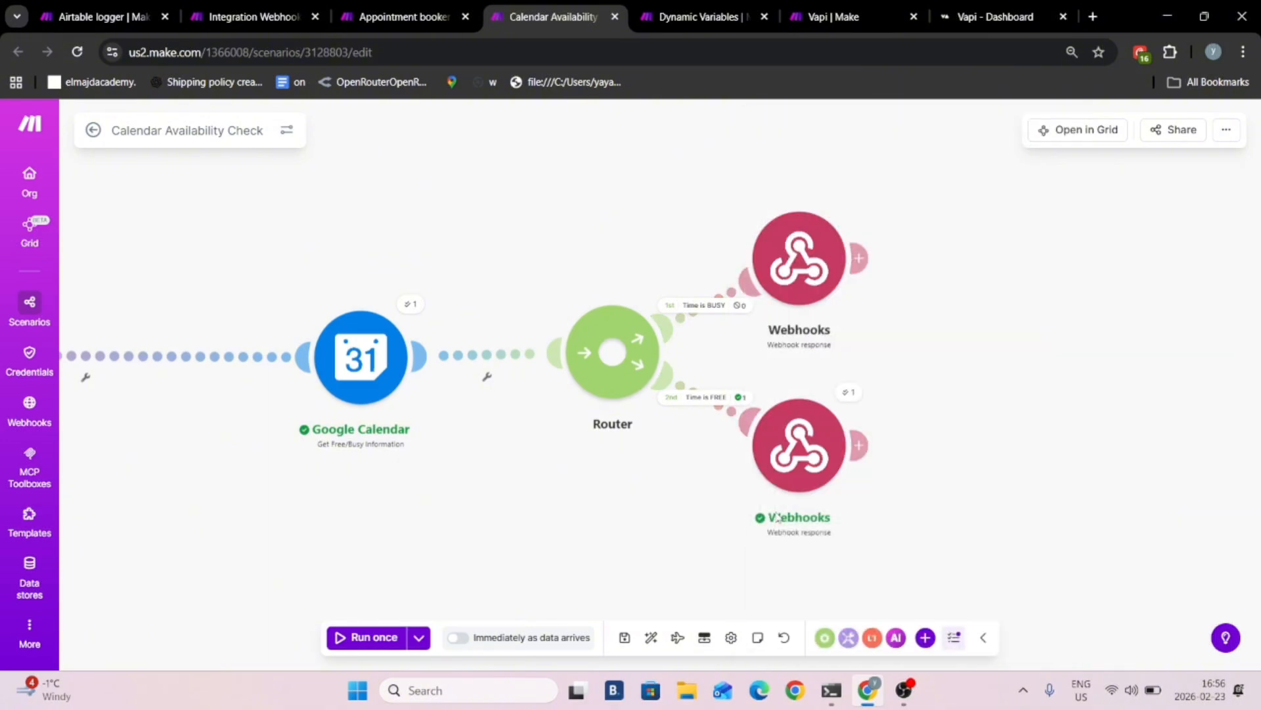
{"action": "left_click", "coordinate": [720, 543]}
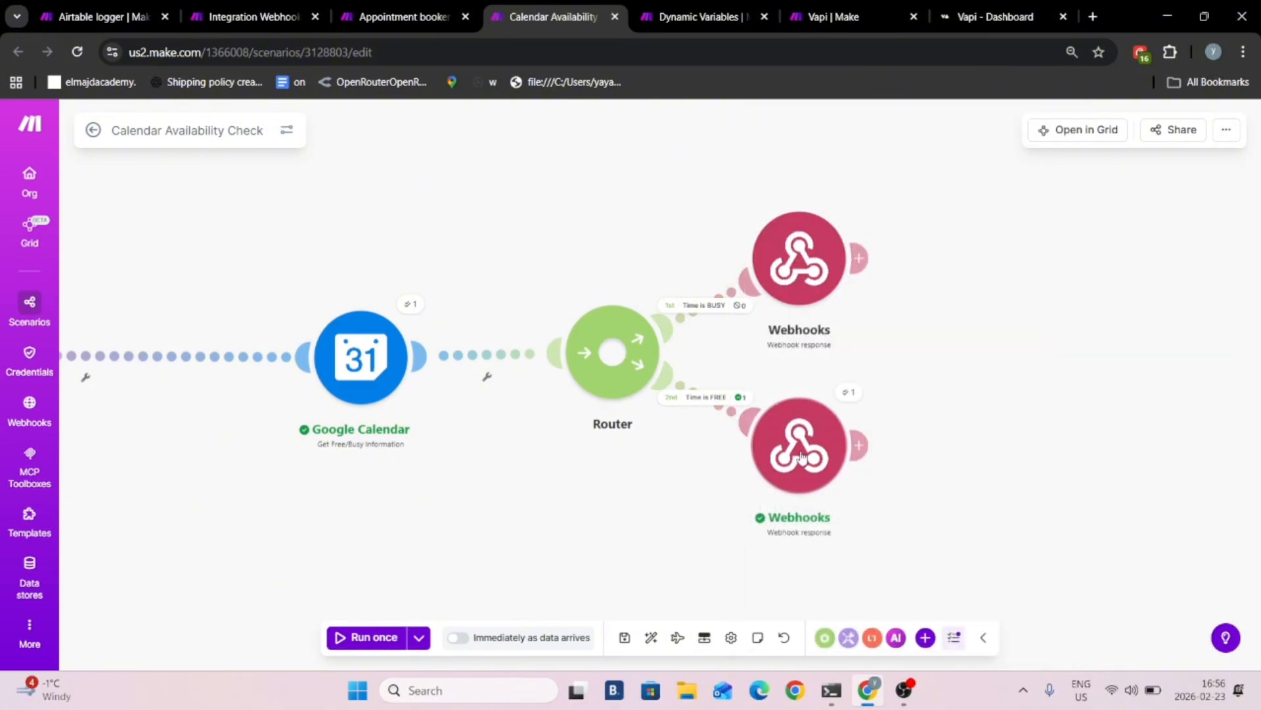
- Examine the Google Calendar Create an Event settings in the Appointment booker scenario
{"action": "left_click", "coordinate": [411, 15]}
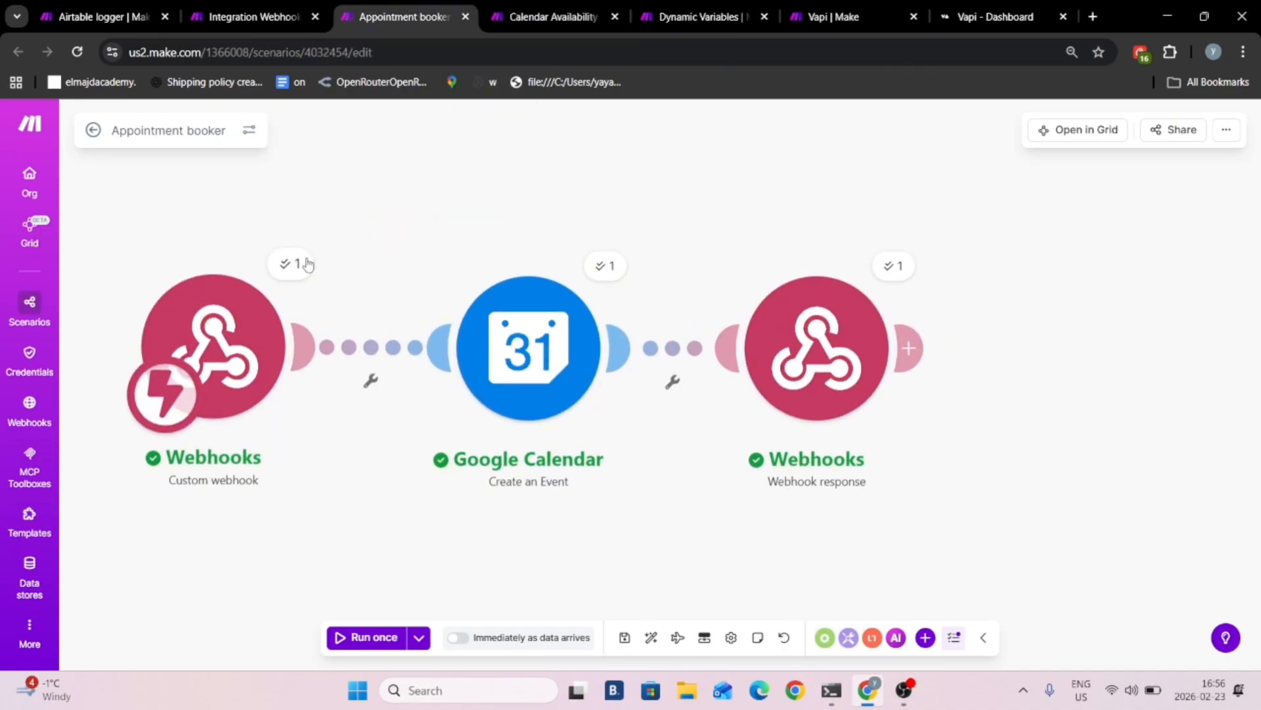
{"action": "left_click", "coordinate": [475, 372]}
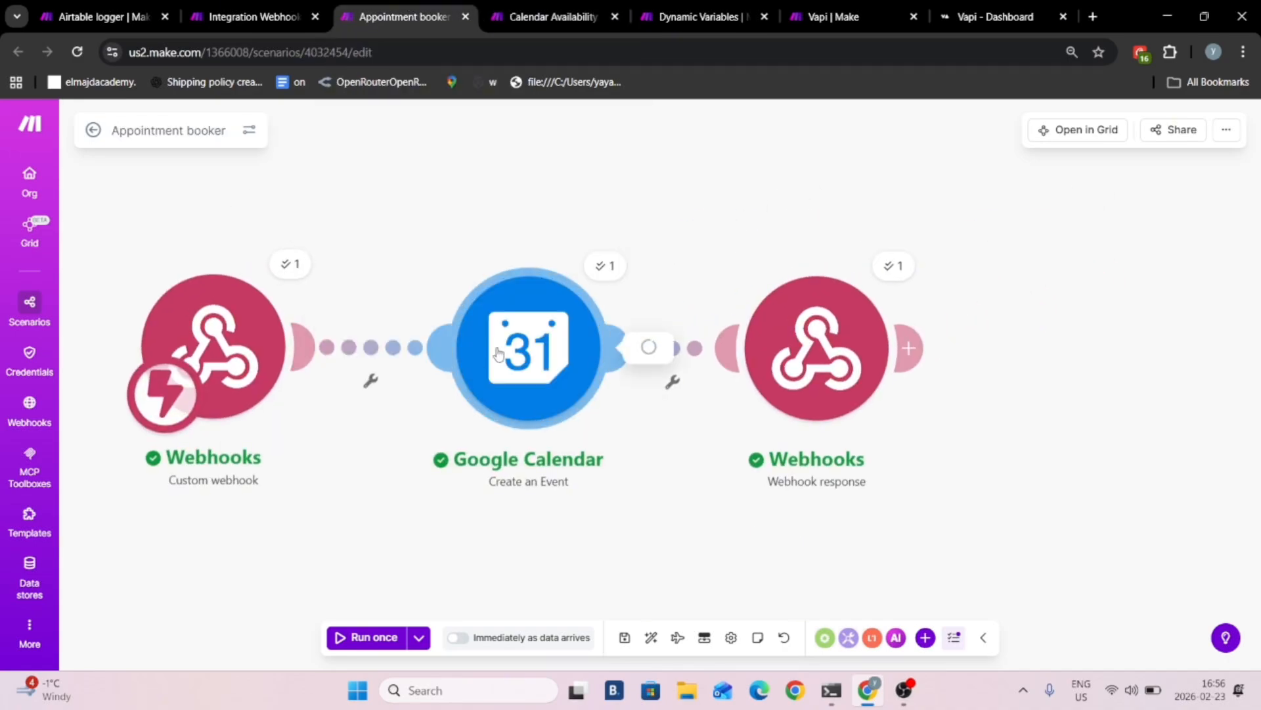
{"action": "left_click", "coordinate": [836, 407]}
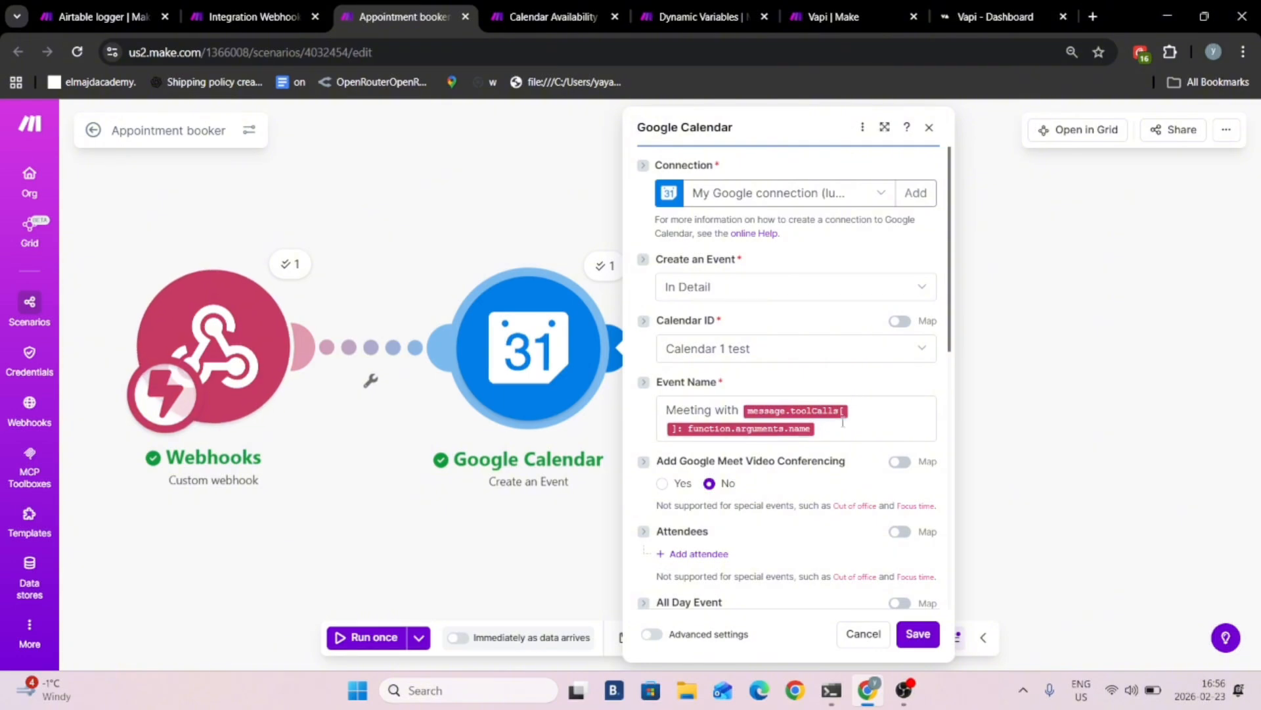
{"action": "scroll", "coordinate": [788, 460], "scroll_direction": "down", "scroll_amount": 6}
{"action": "left_click", "coordinate": [457, 501]}
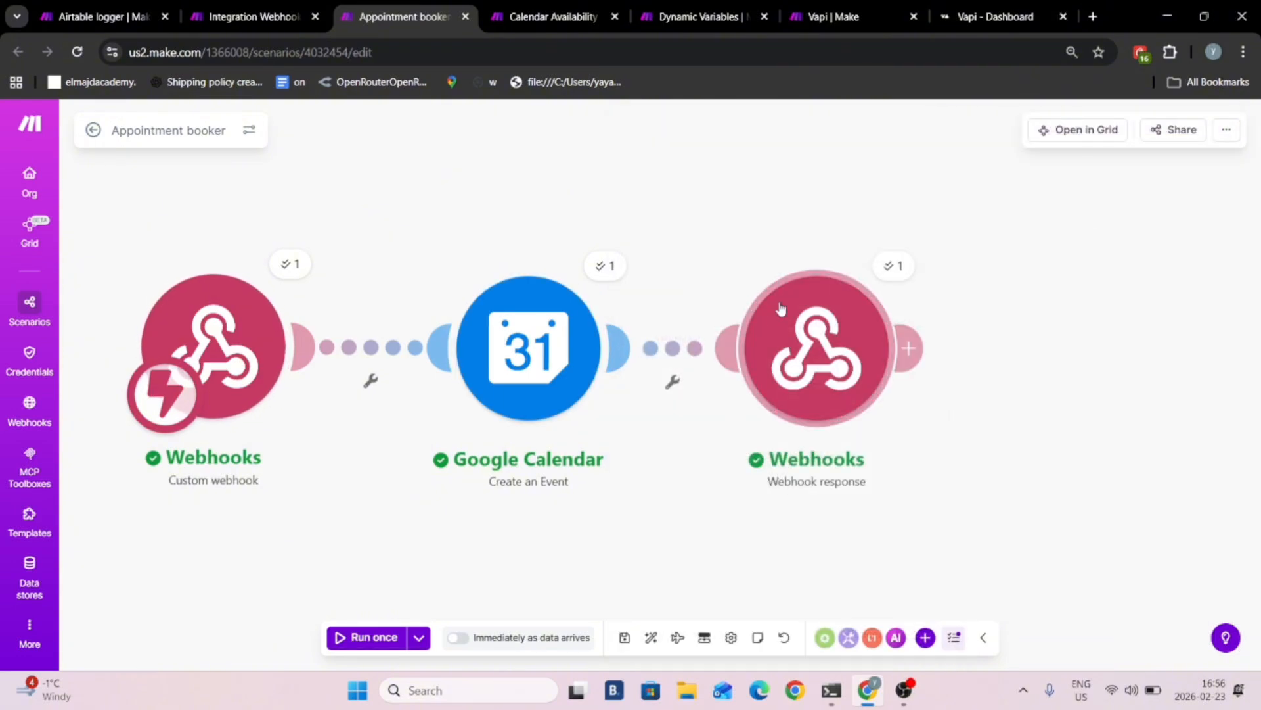
- Inspect the JSON body of the Appointment booker's webhook response, including its result text
{"action": "left_click", "coordinate": [795, 327]}
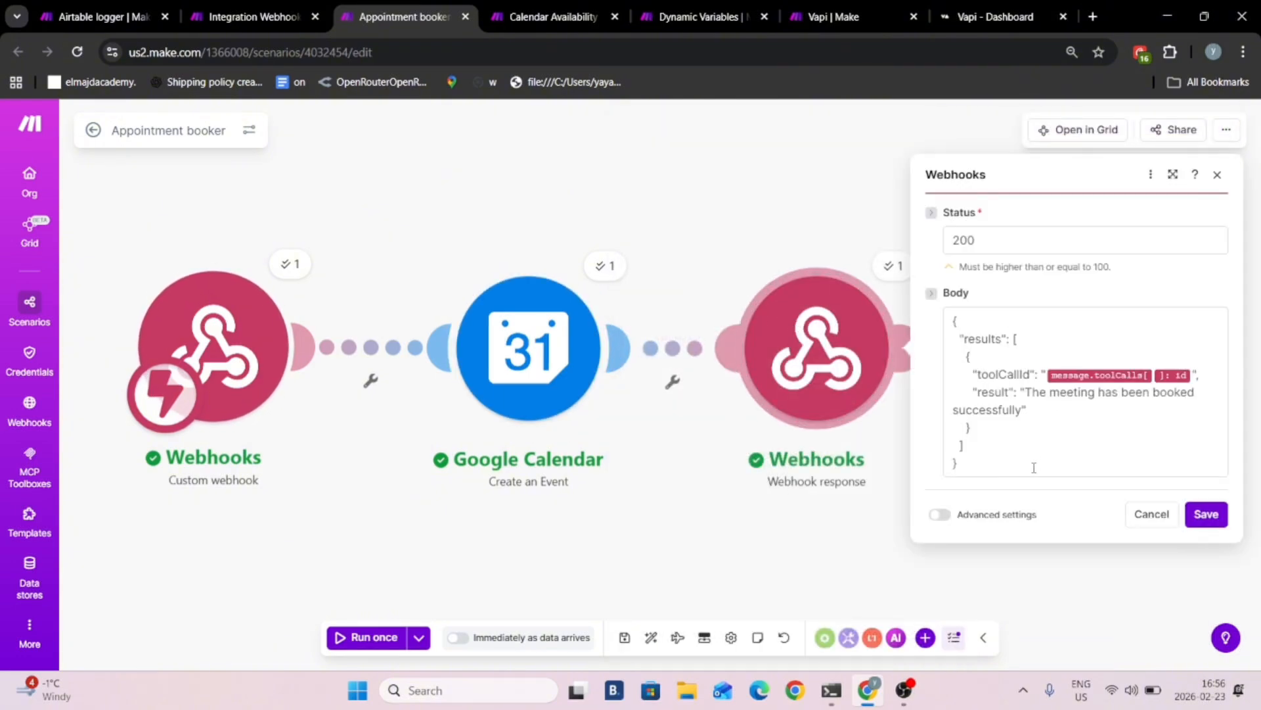
{"action": "left_click_drag", "start_coordinate": [1022, 392], "coordinate": [1197, 394]}
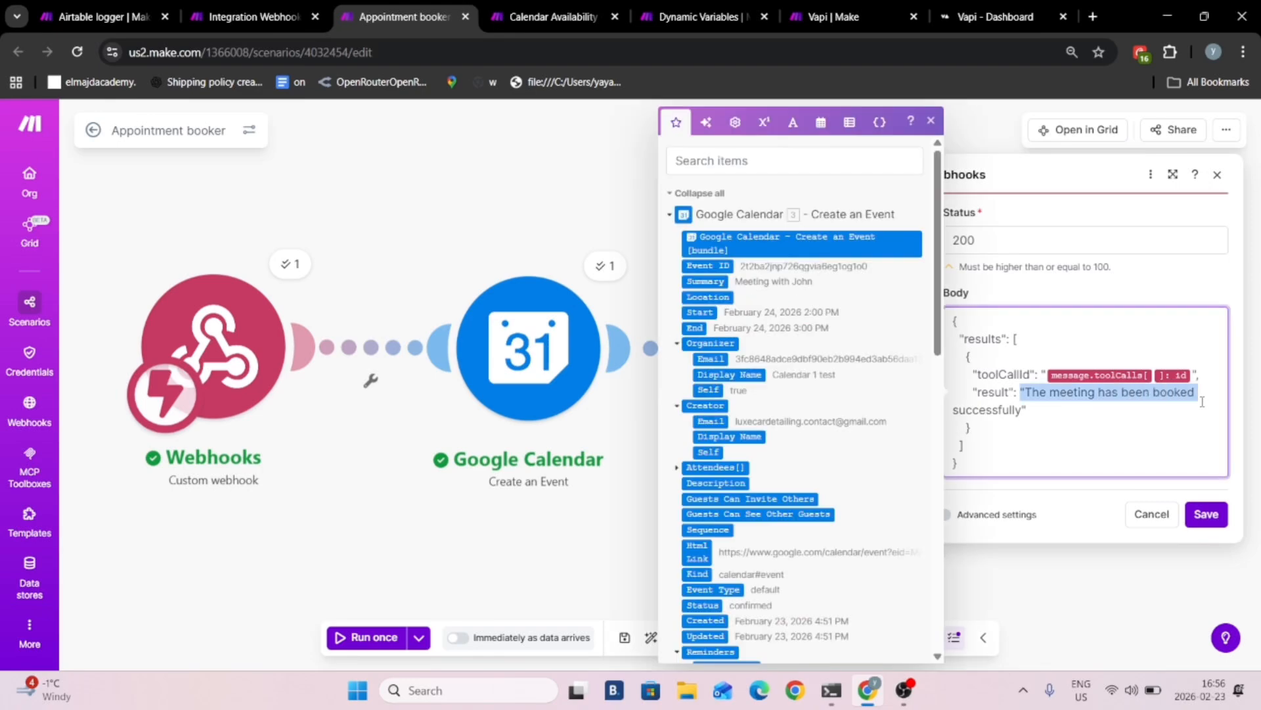
{"action": "left_click", "coordinate": [1213, 529]}
- Review the whole Airtable logger scenario, from its custom webhook through both routers to the Airtable modules
{"action": "left_click", "coordinate": [263, 4]}
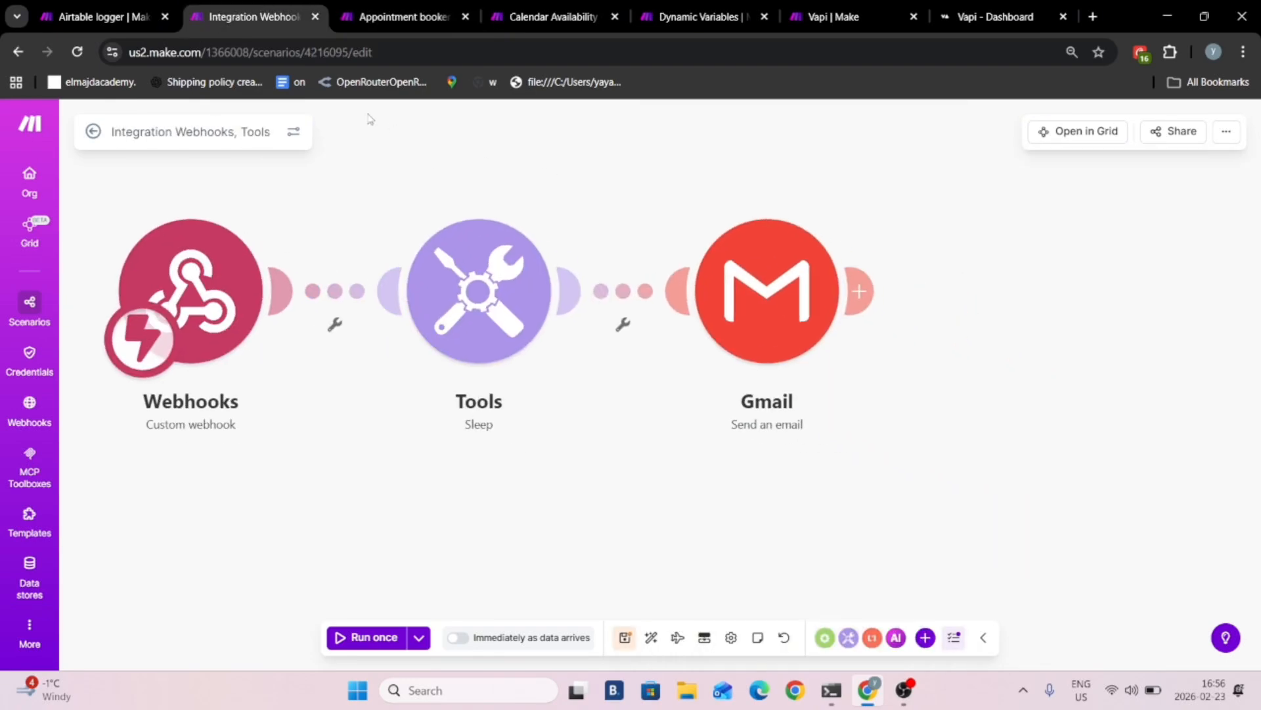
{"action": "left_click", "coordinate": [72, 8]}
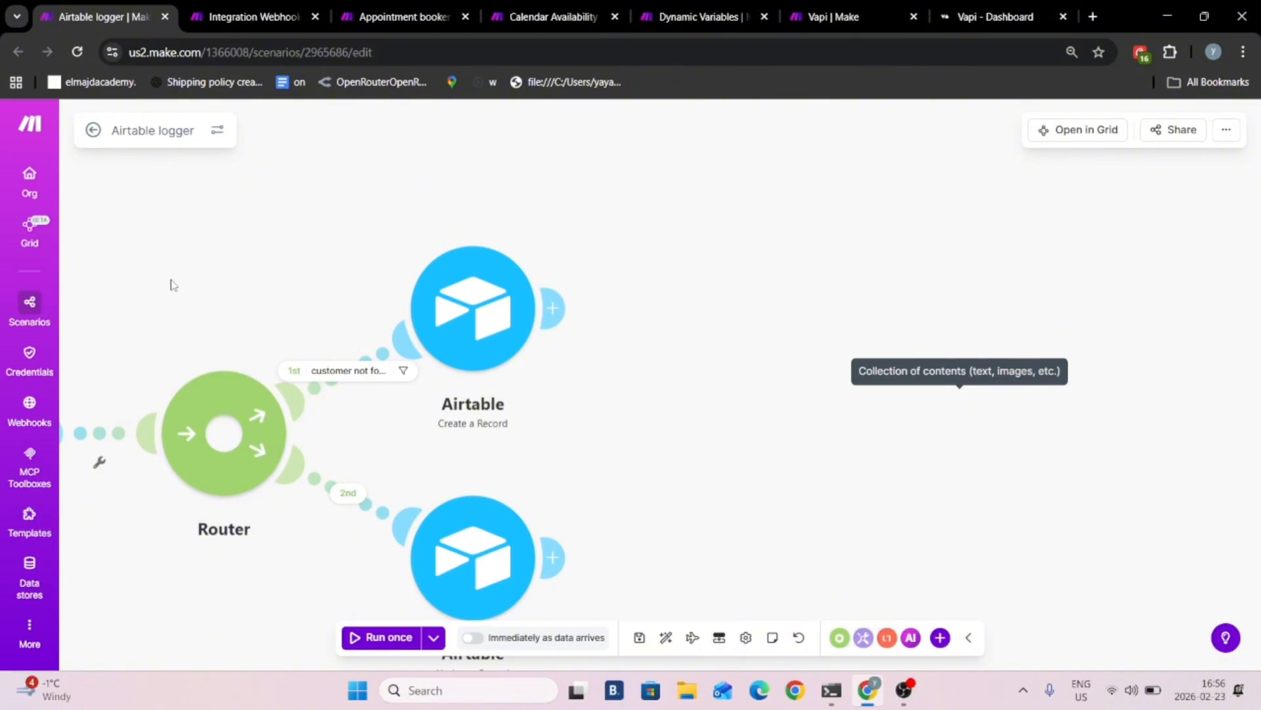
{"action": "left_click_drag", "start_coordinate": [173, 282], "coordinate": [874, 222]}
{"action": "scroll", "coordinate": [716, 261], "scroll_direction": "down", "scroll_amount": 5}
{"action": "left_click_drag", "start_coordinate": [327, 431], "coordinate": [398, 556]}
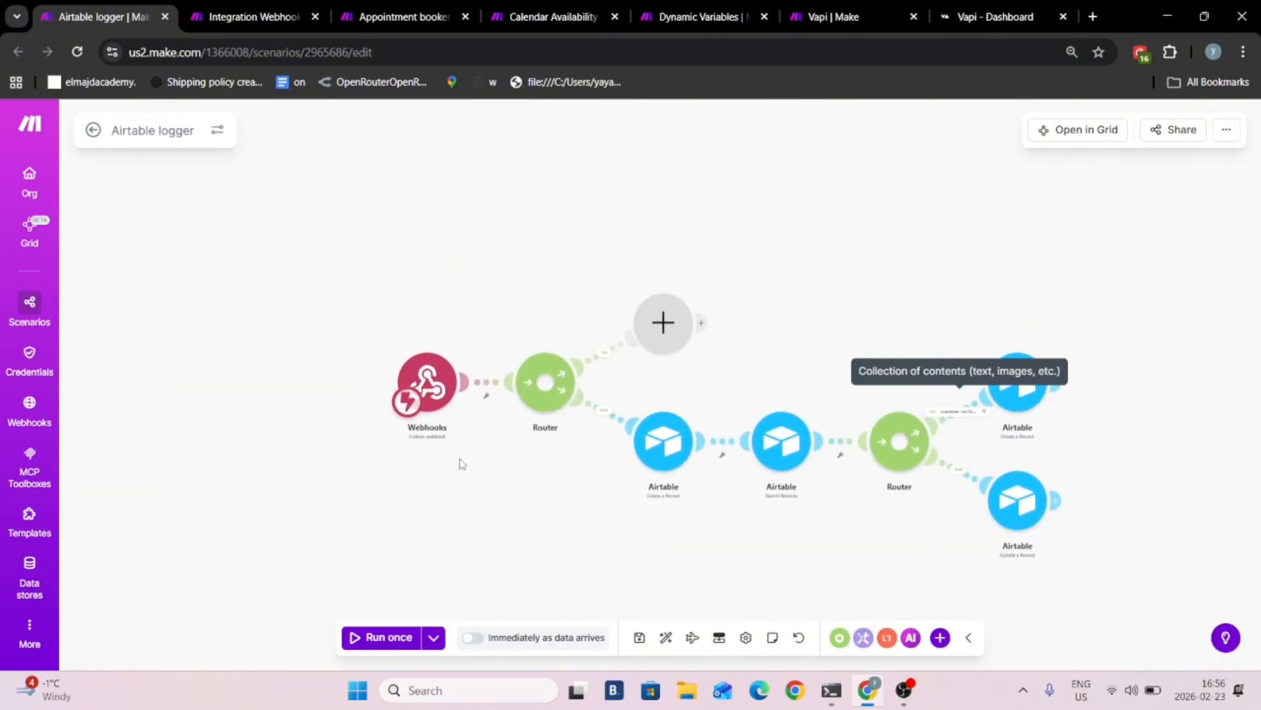
{"action": "left_click_drag", "start_coordinate": [460, 462], "coordinate": [247, 348]}
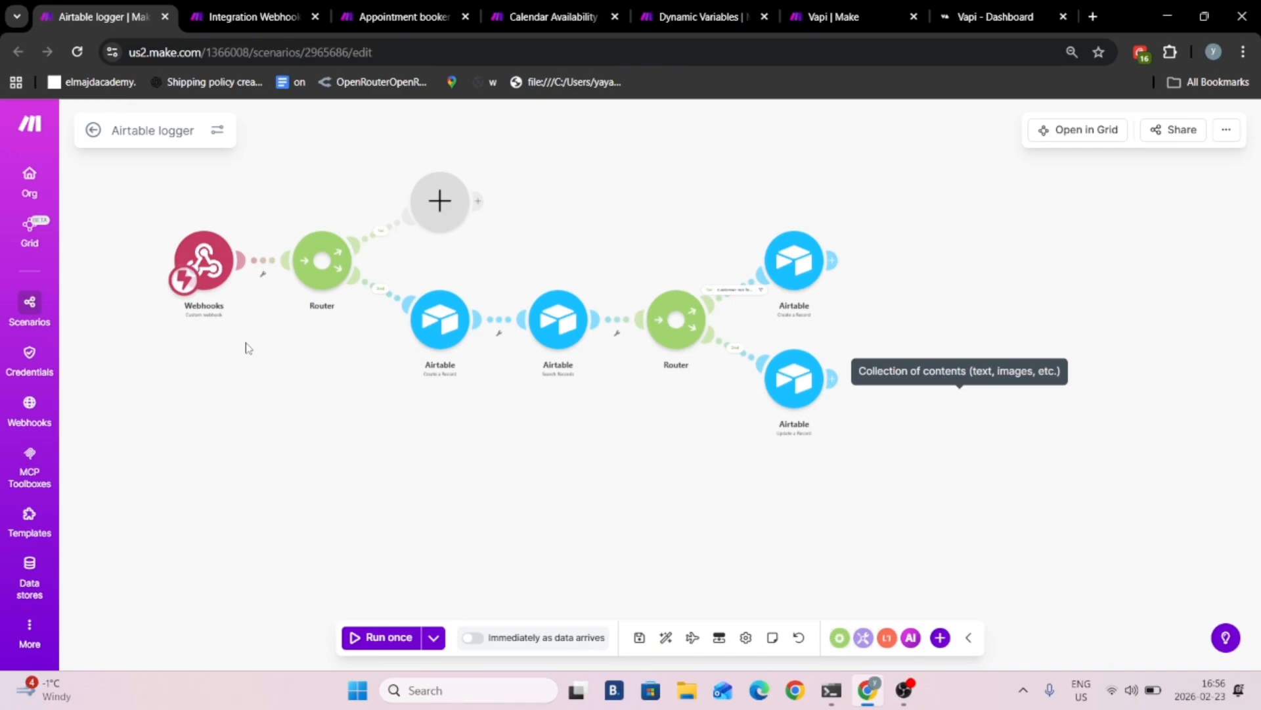
- Switch to the Automly site at automly.pro in a new browser tab and enter the account's dashboard area
{"action": "key", "text": "ctrl+t"}
{"action": "left_click", "coordinate": [140, 15]}
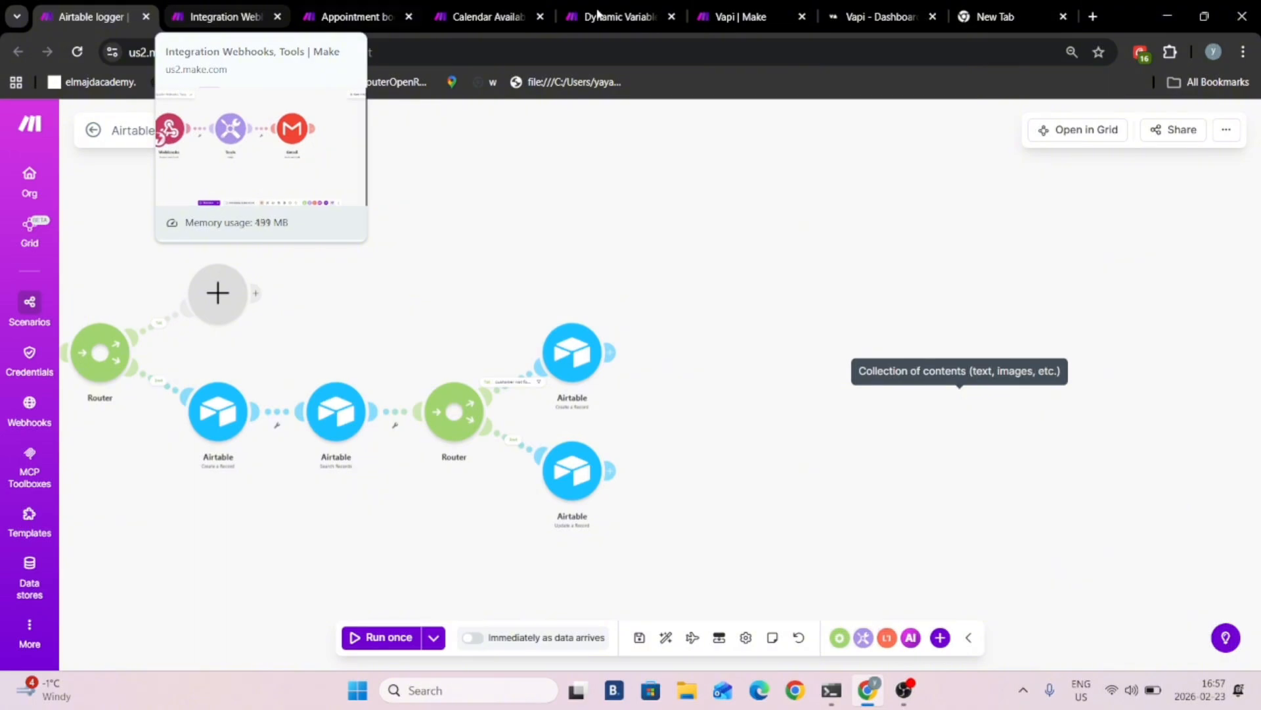
{"action": "left_click", "coordinate": [1005, 16]}
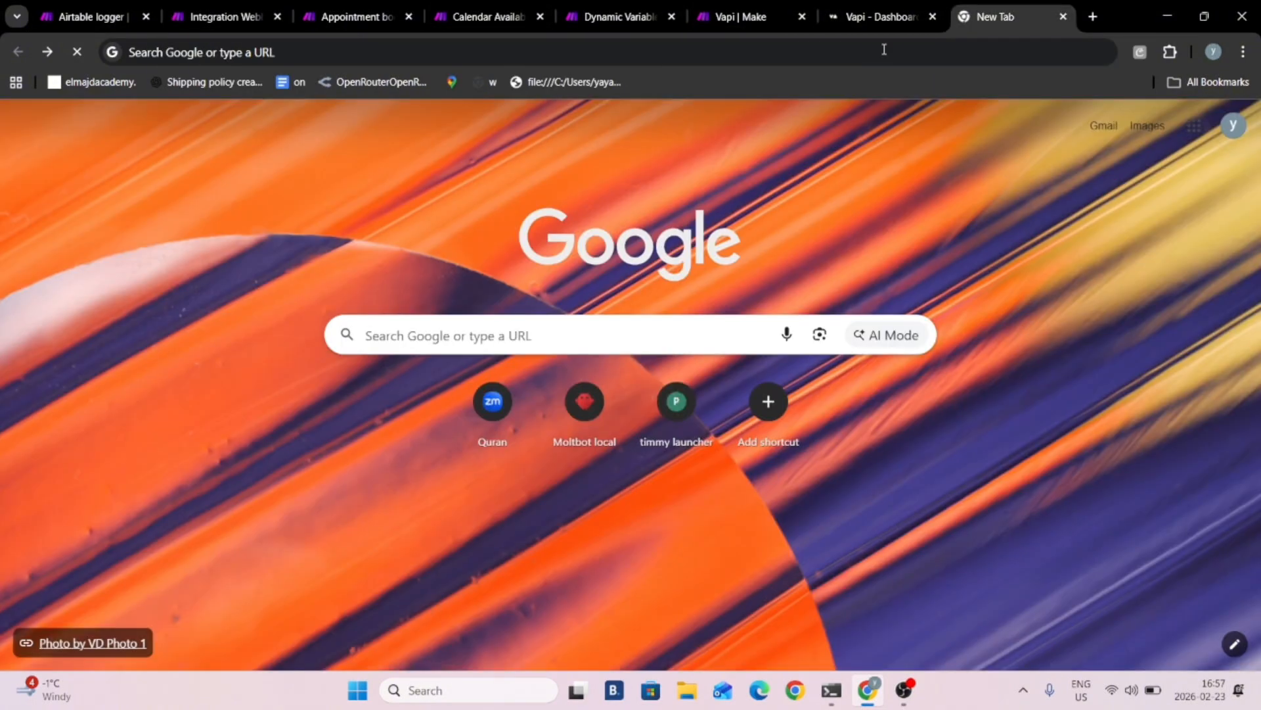
{"action": "left_click", "coordinate": [413, 55]}
{"action": "type", "text": "automly"}
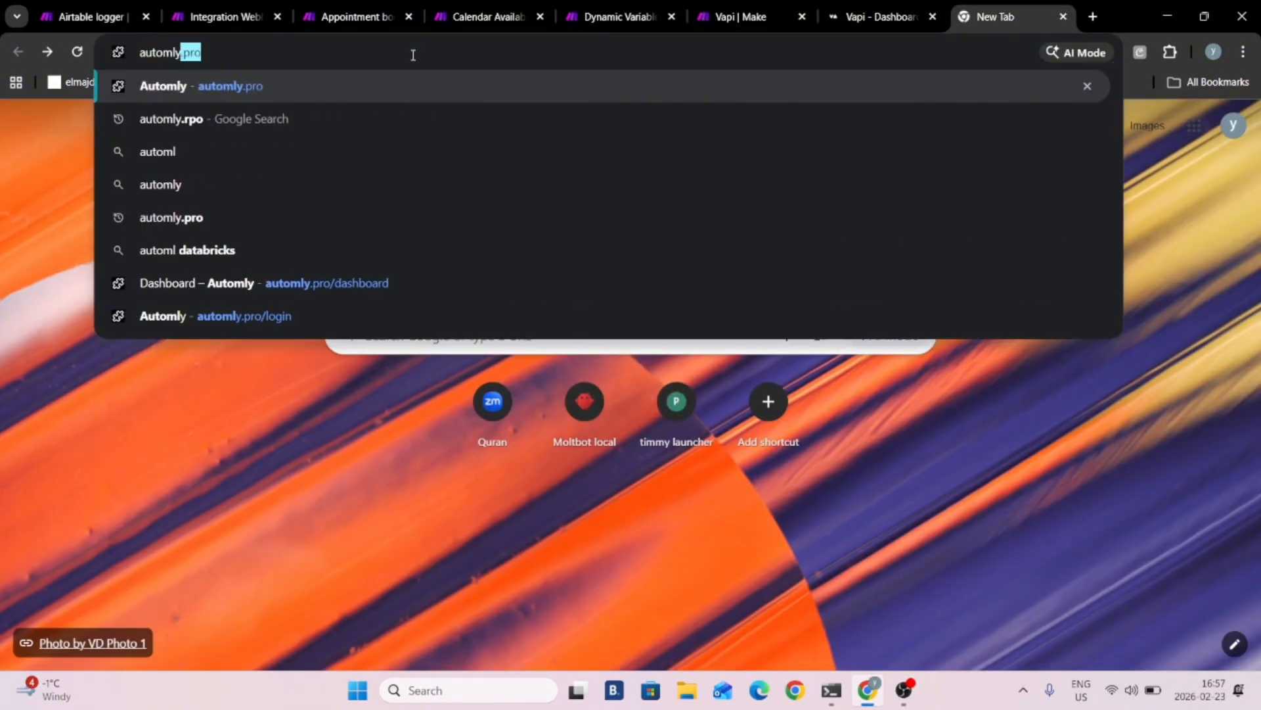
{"action": "type", "text": ".pro"}
{"action": "key", "text": "Return"}
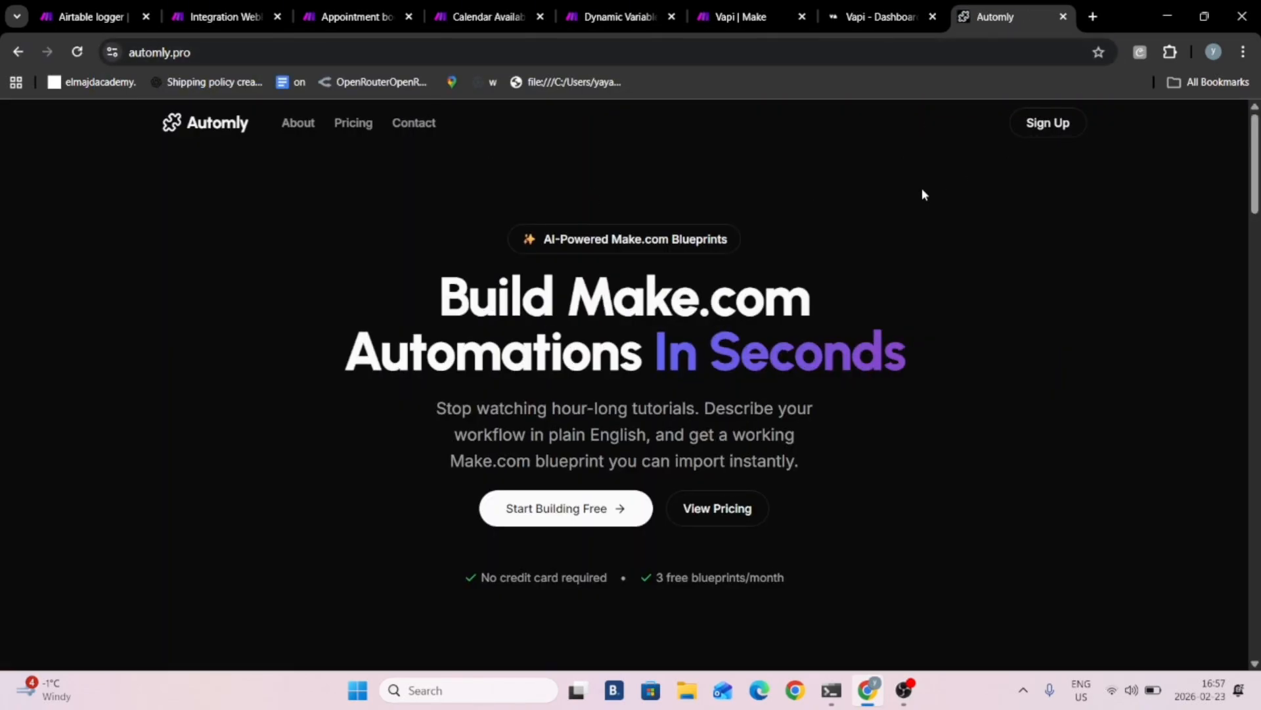
{"action": "left_click", "coordinate": [1045, 125]}
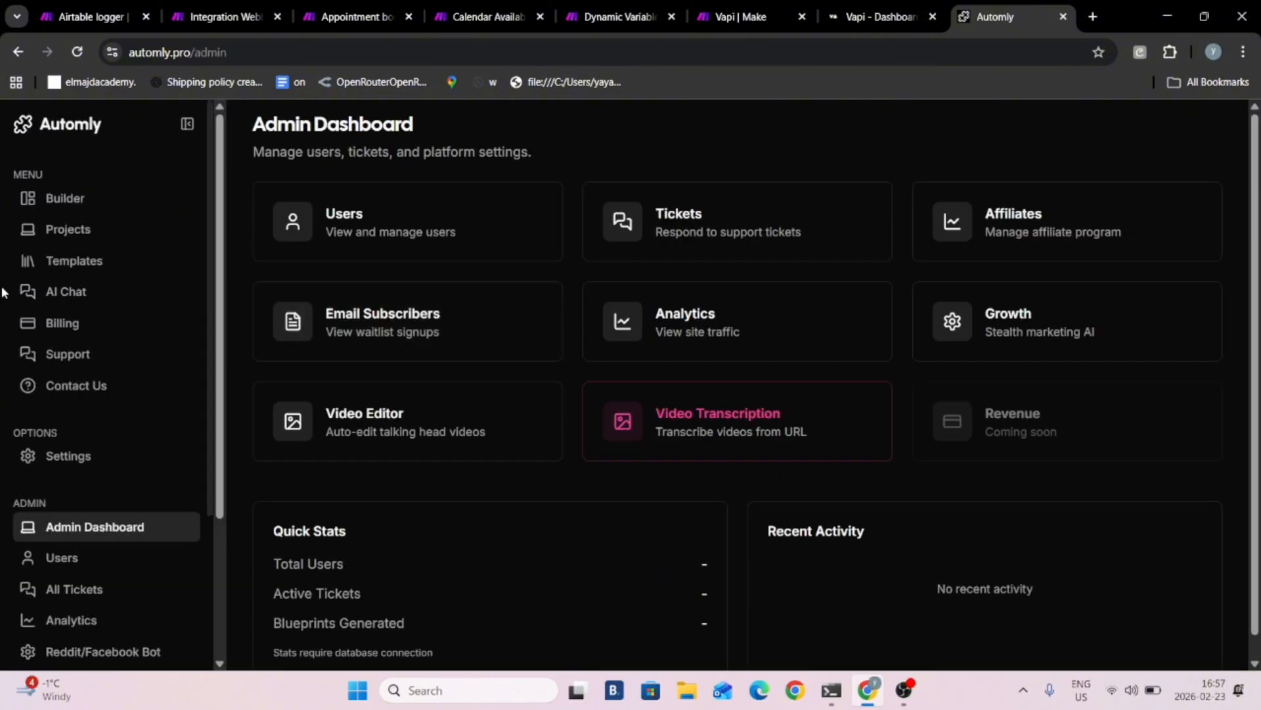
- View the Builder and the existing projects in Automly, and start a new project at its automation description
{"action": "left_click", "coordinate": [102, 188]}
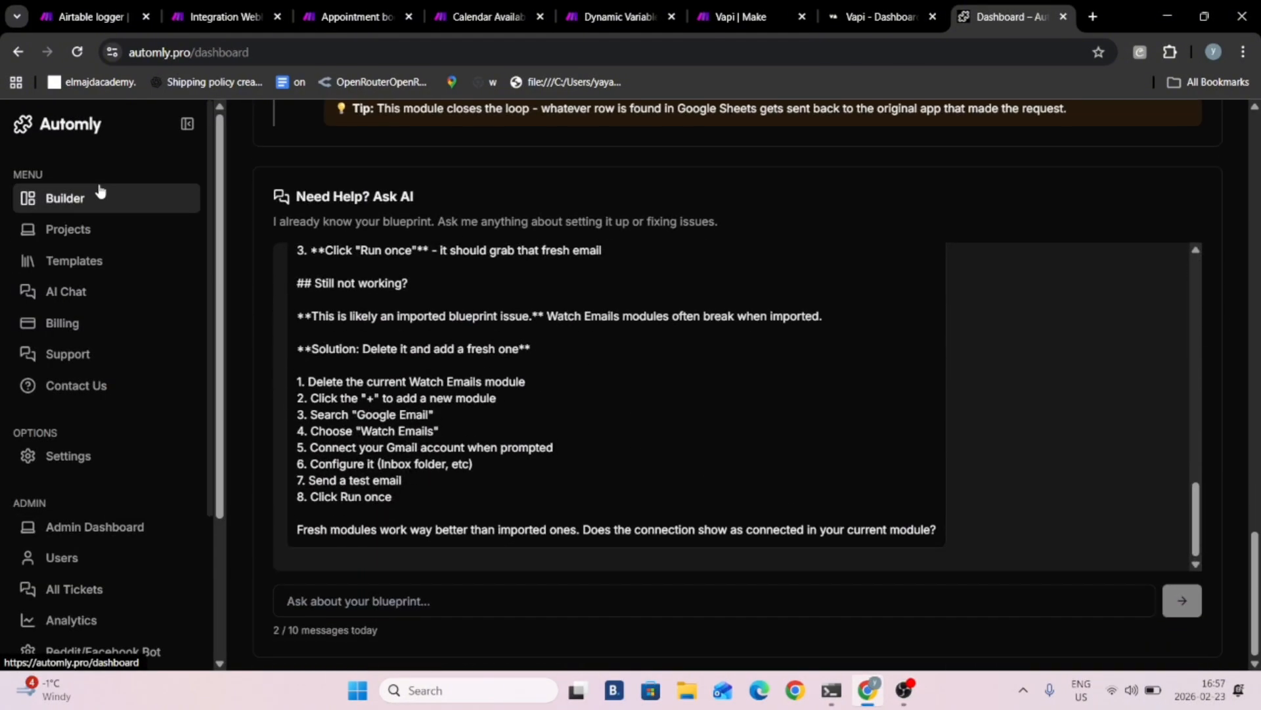
{"action": "left_click", "coordinate": [97, 233]}
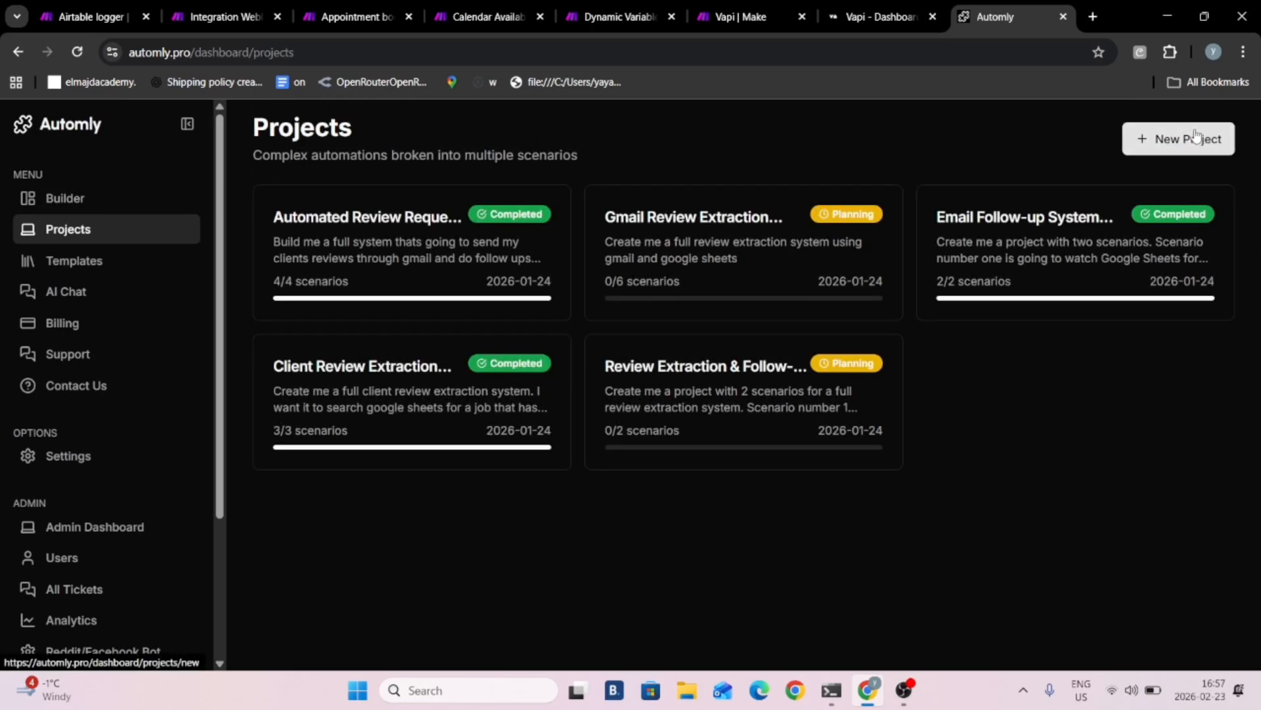
{"action": "left_click", "coordinate": [1196, 136]}
{"action": "left_click", "coordinate": [582, 414]}
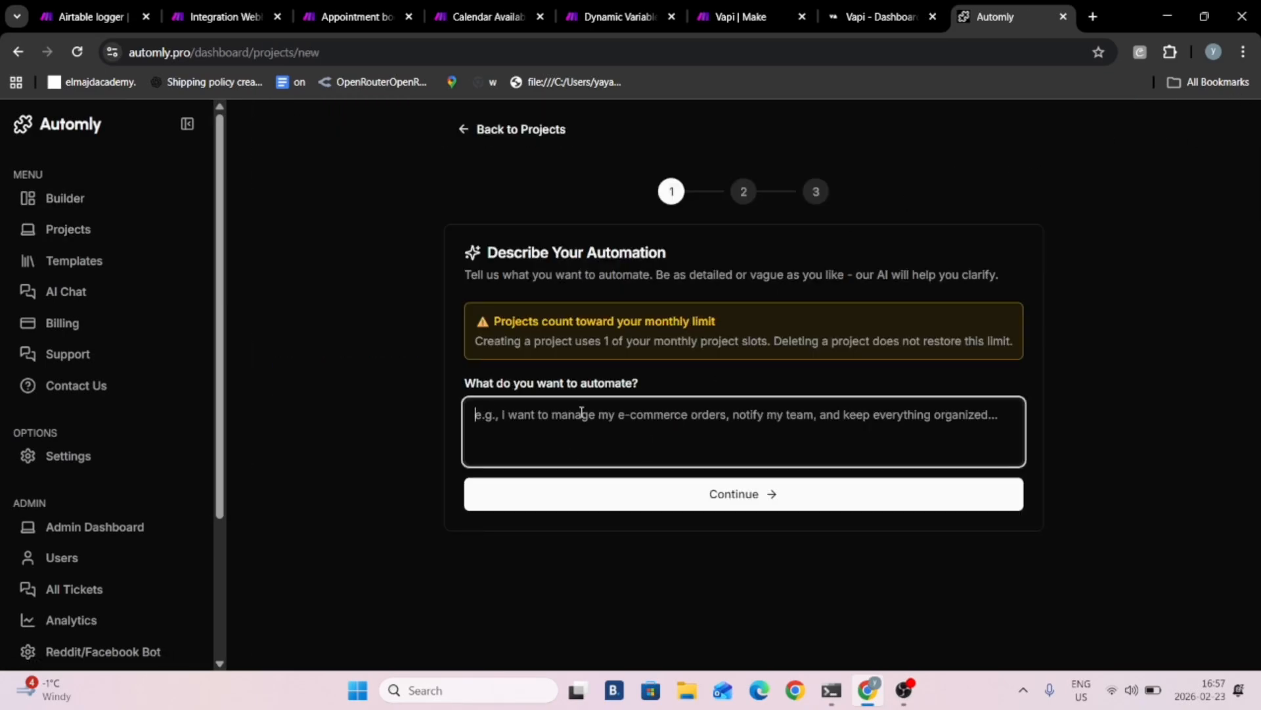